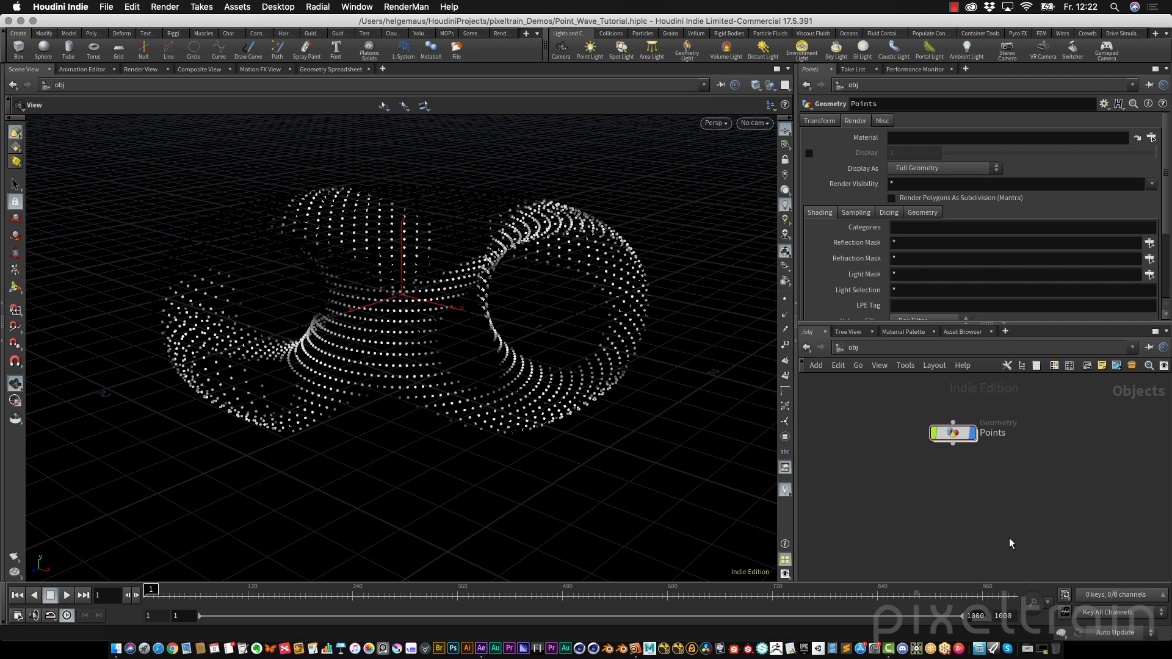
Create a new project named Tutorial_PointWave with the default project folders
click(104, 8)
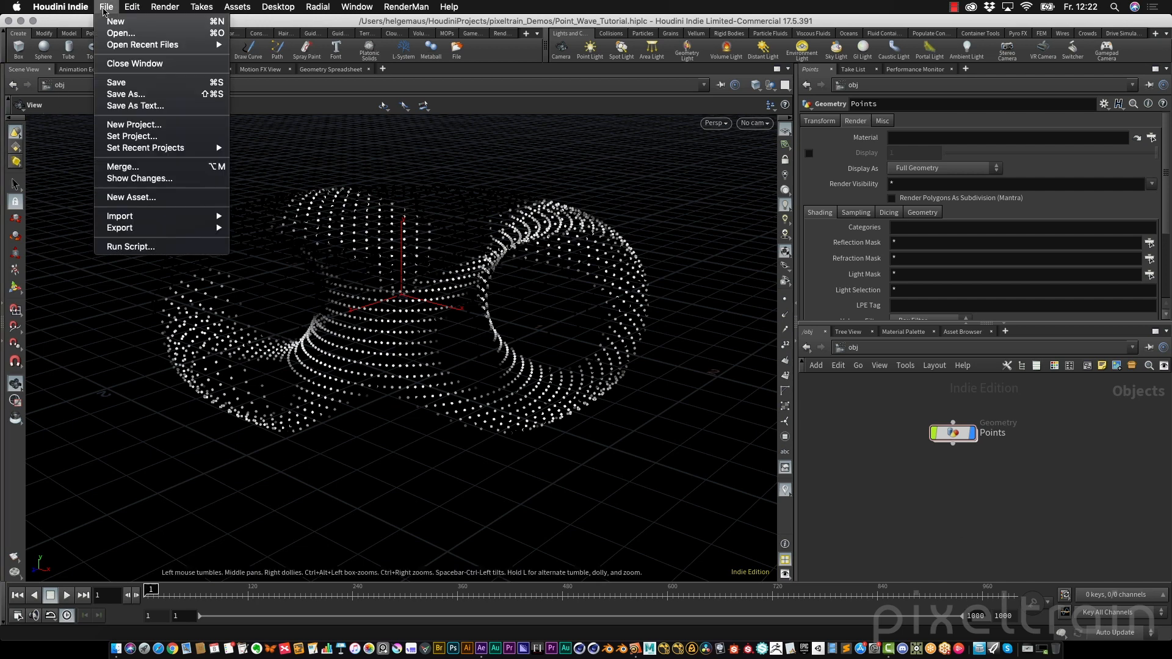
click(149, 124)
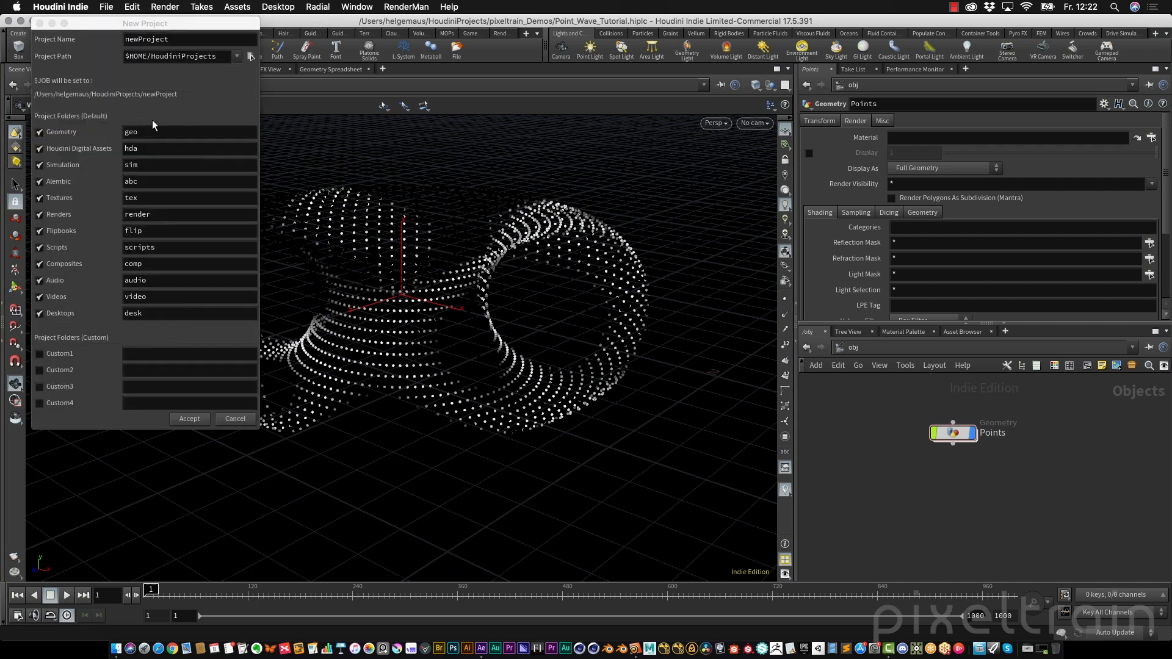
drag(144, 23, 506, 66)
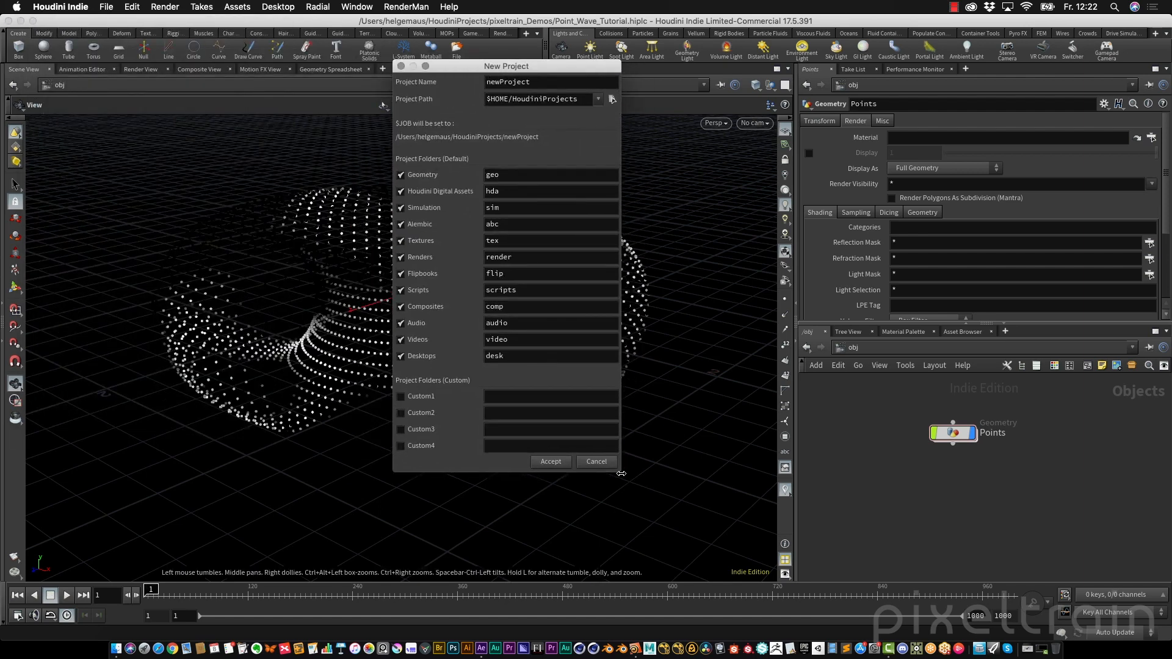
drag(620, 474, 656, 473)
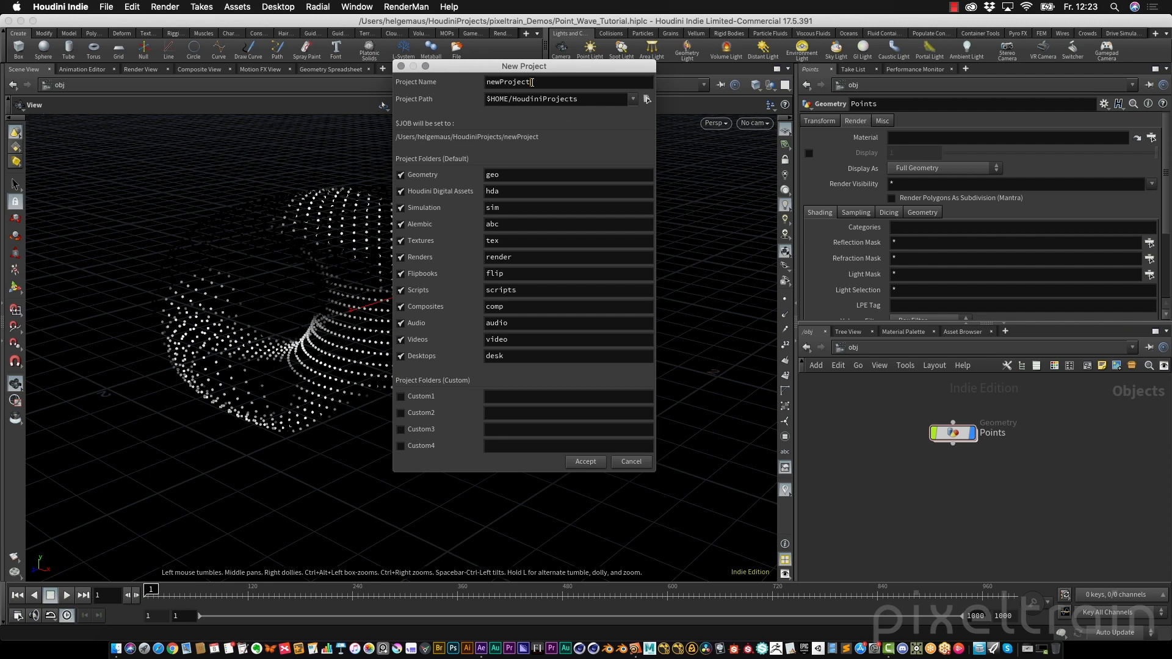
drag(532, 83, 484, 82)
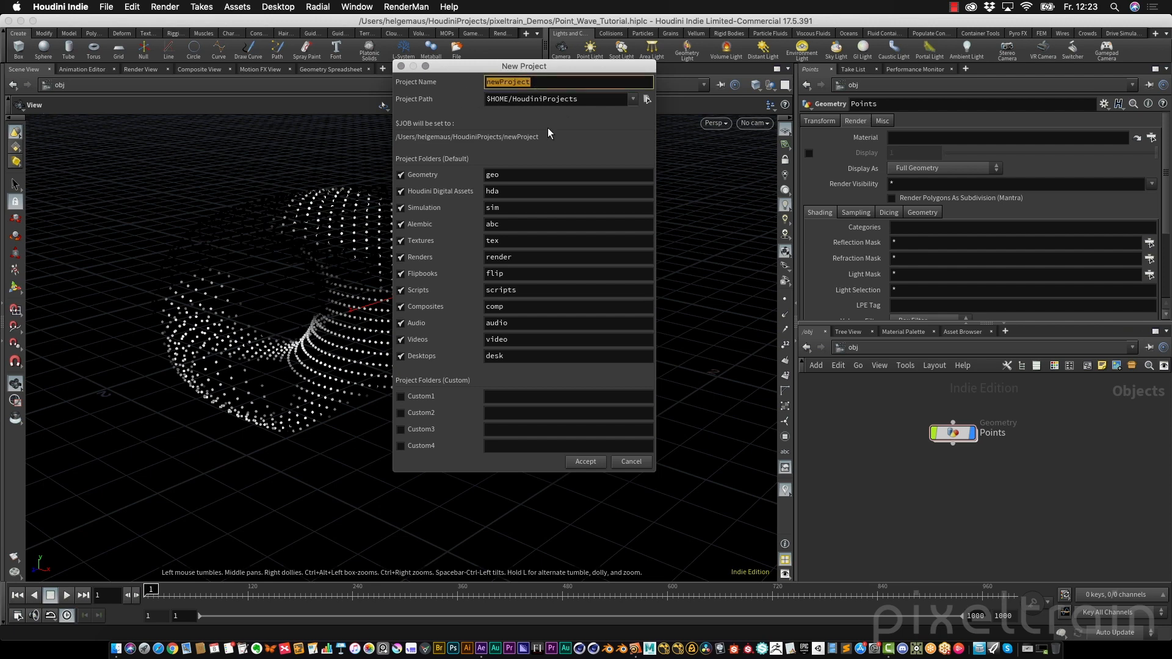
text(Tutorial_PointWave)
click(586, 461)
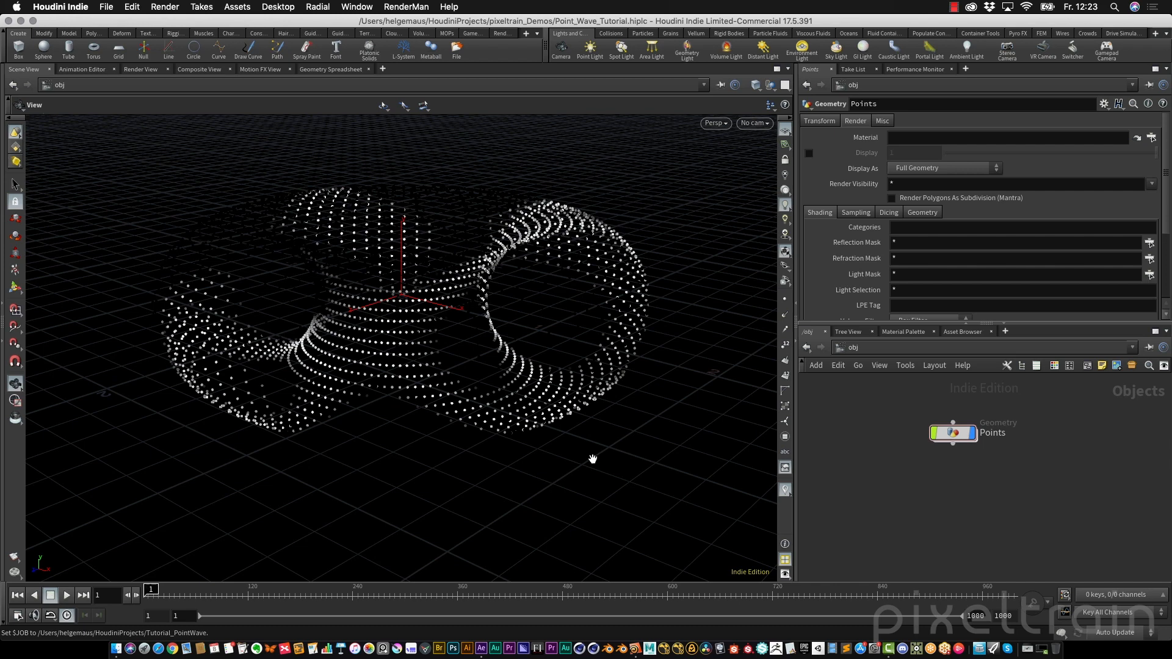
Inspect the JOB variable in the Aliases and Variables window
click(133, 7)
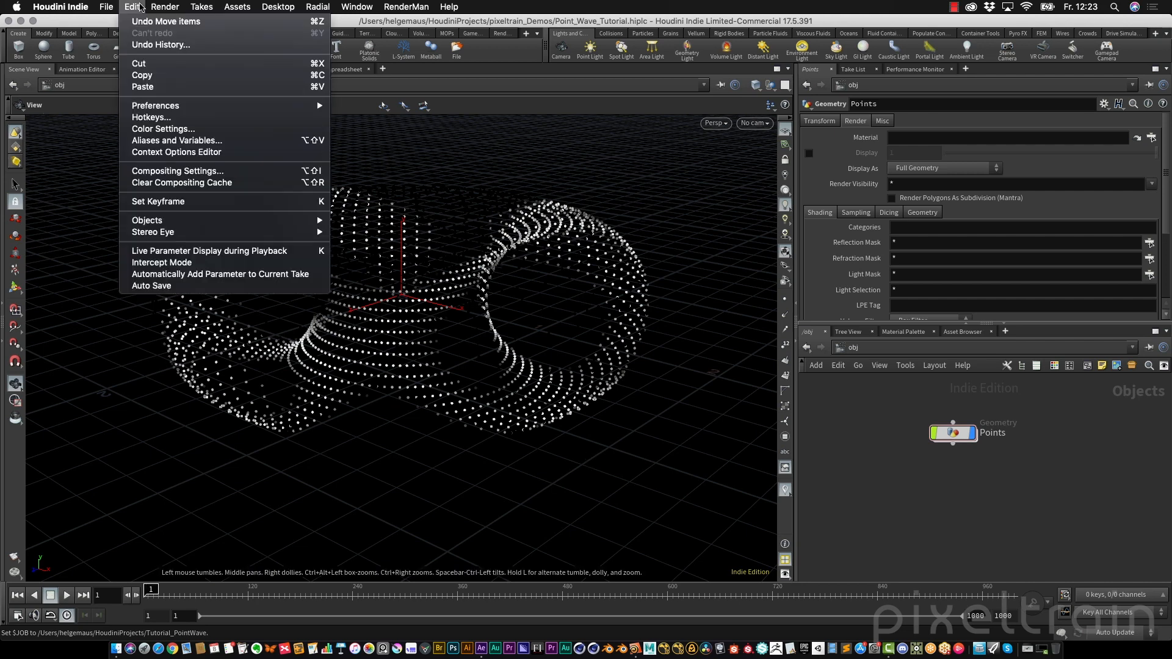
click(166, 142)
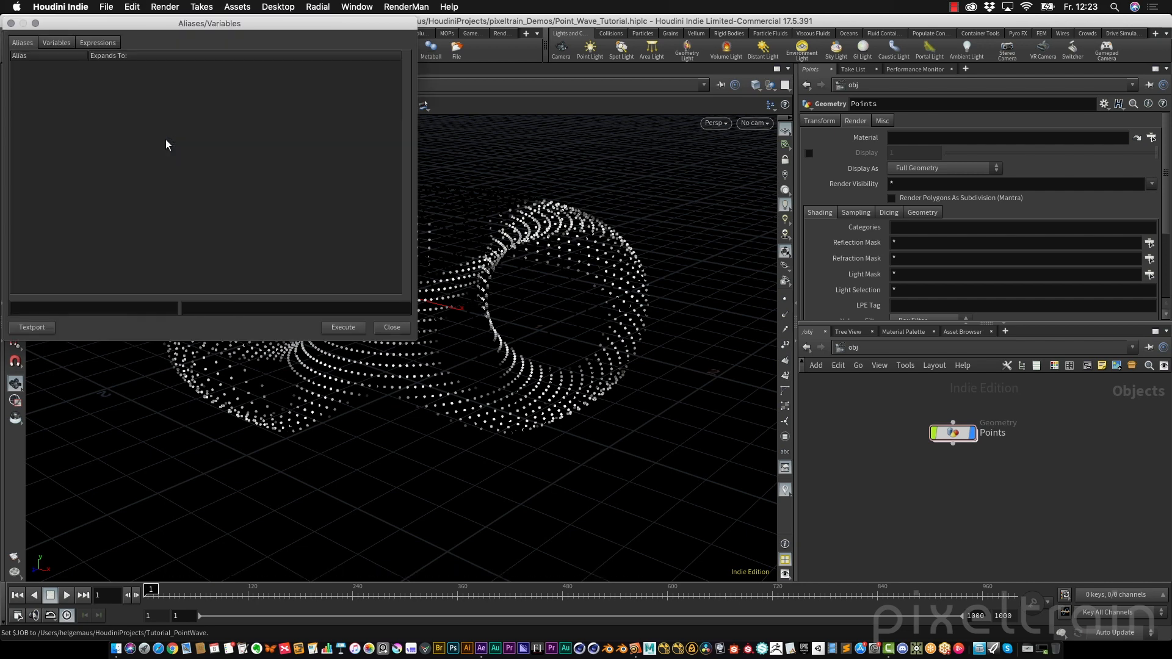
drag(183, 23, 543, 65)
click(418, 84)
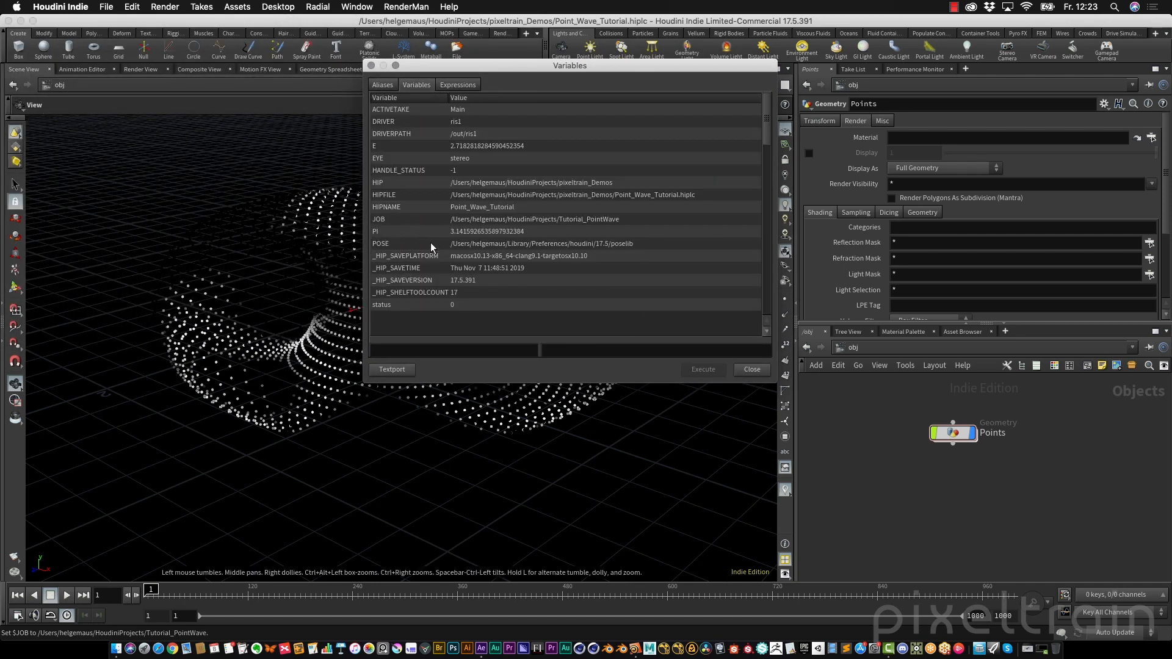
click(391, 220)
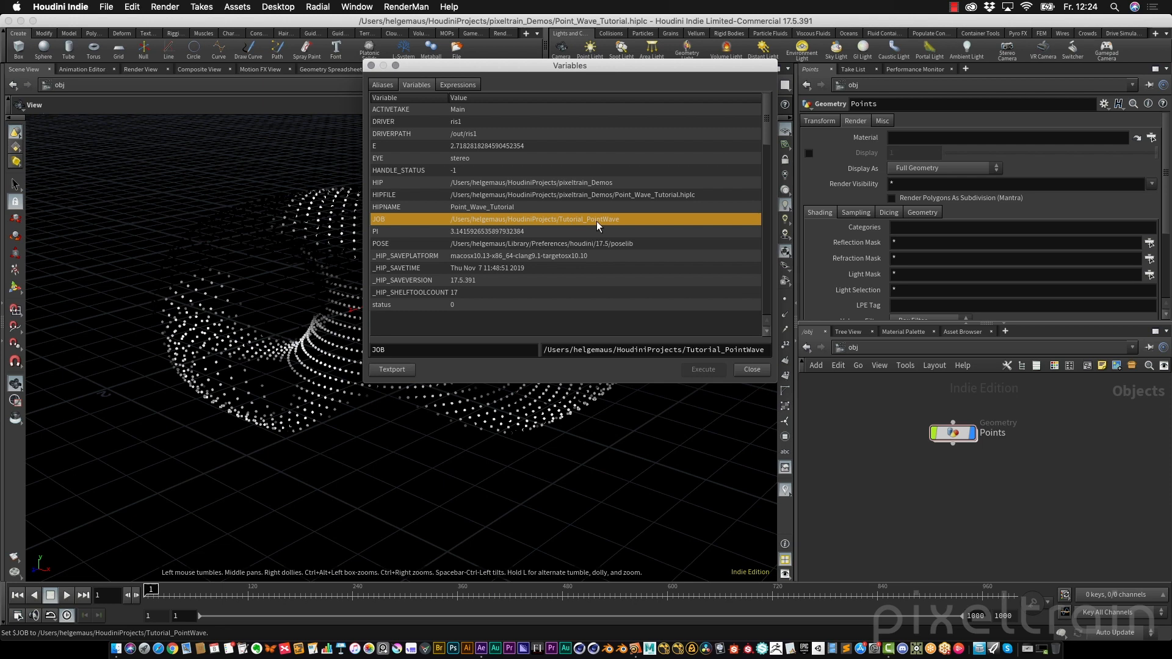
click(752, 369)
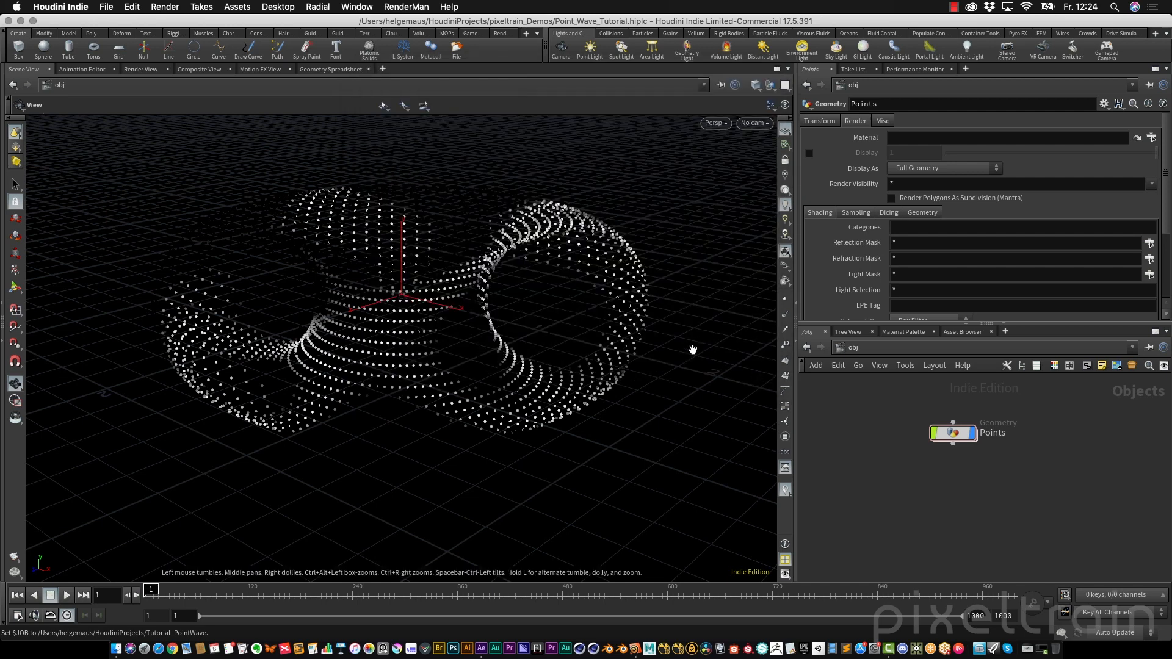
Set the current project to the Tutorial_PointWave folder inside HoudiniProjects
click(107, 9)
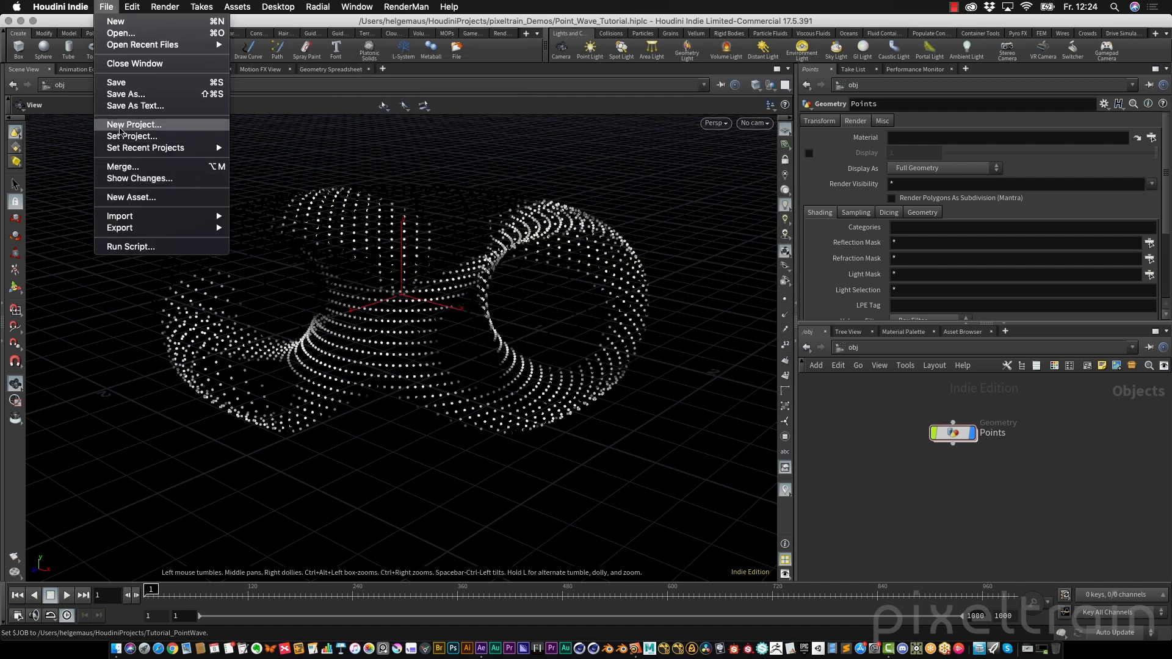
click(120, 137)
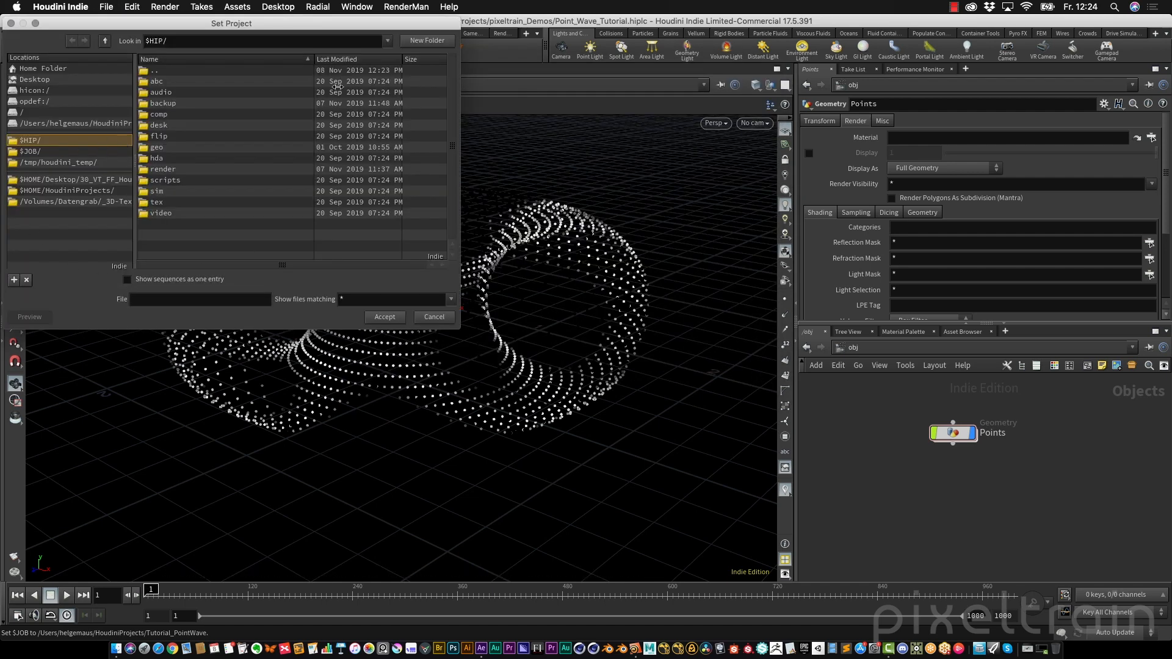
drag(179, 21, 407, 49)
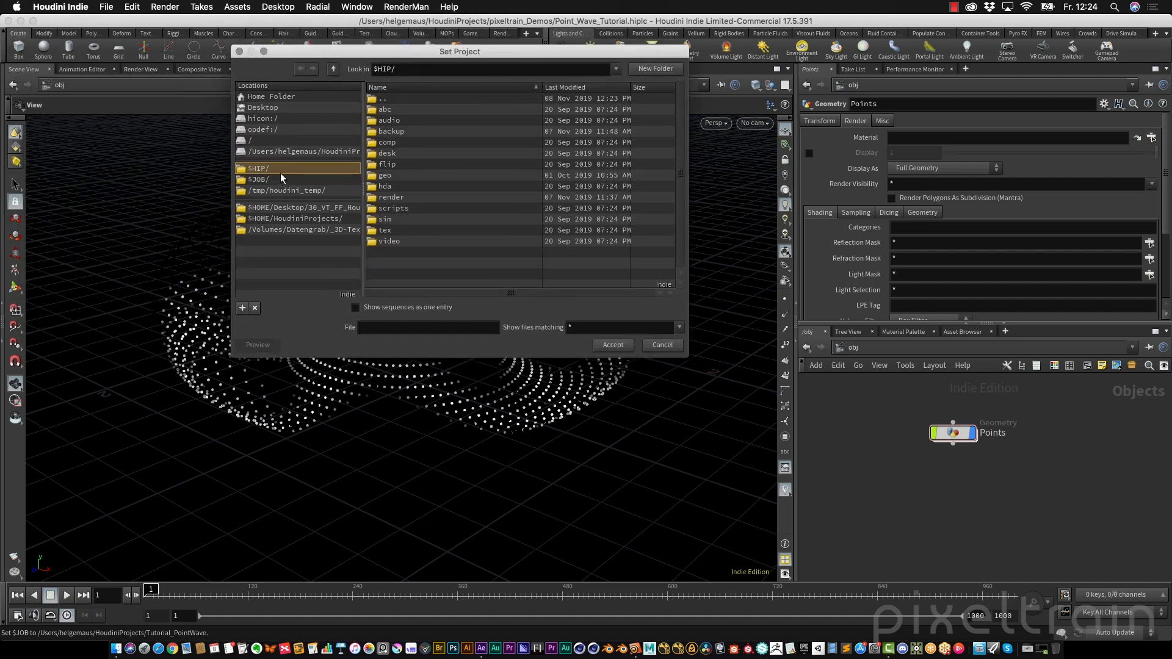
click(338, 67)
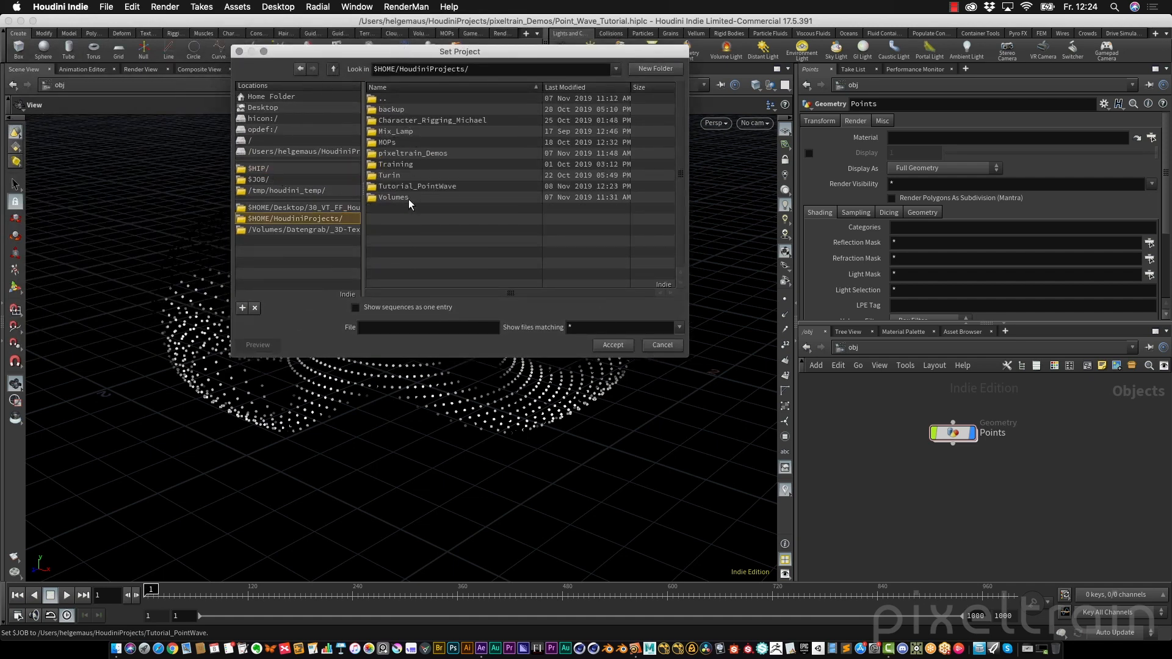
double_click(445, 185)
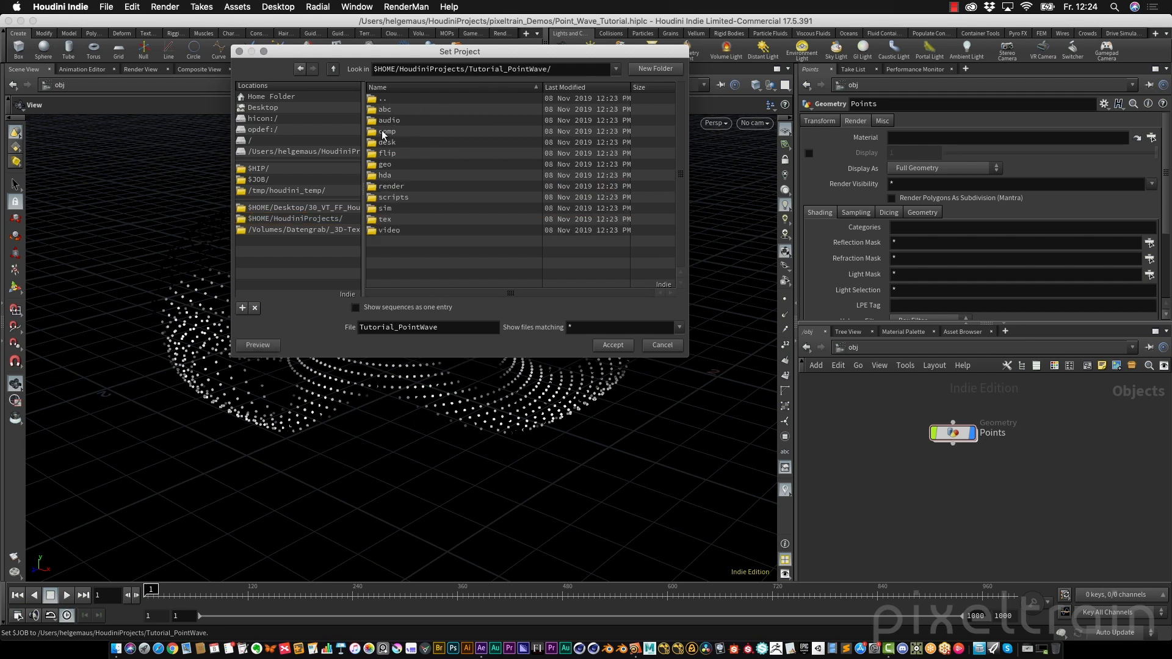
click(613, 345)
Recheck the JOB variable in the Aliases and Variables window
click(133, 6)
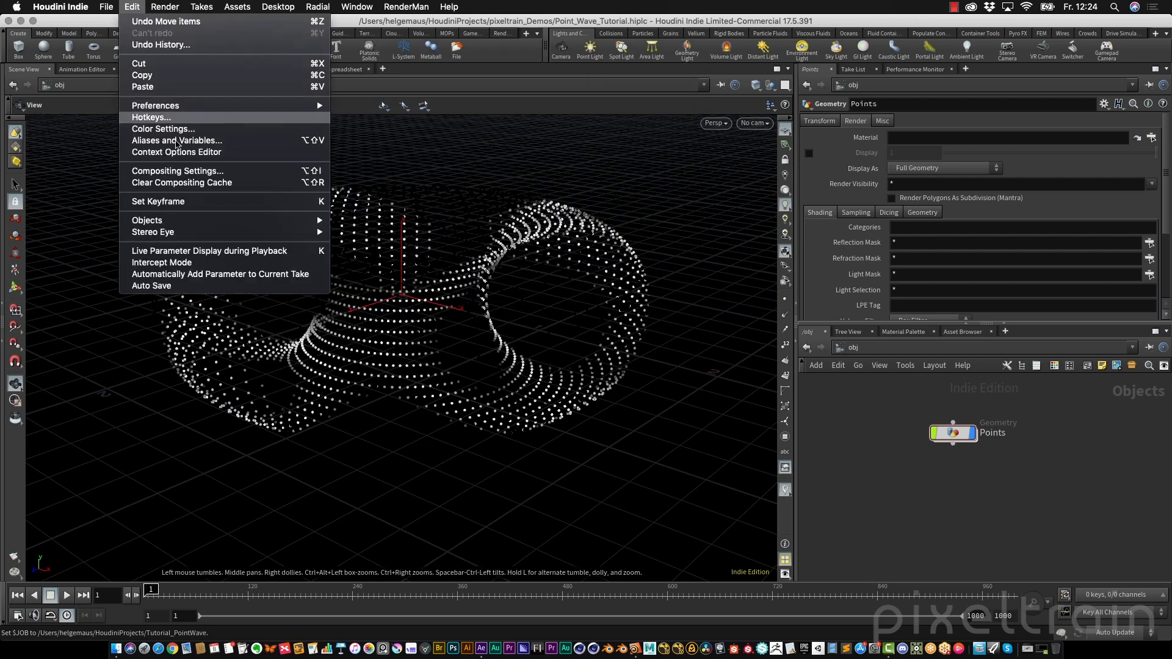
click(177, 136)
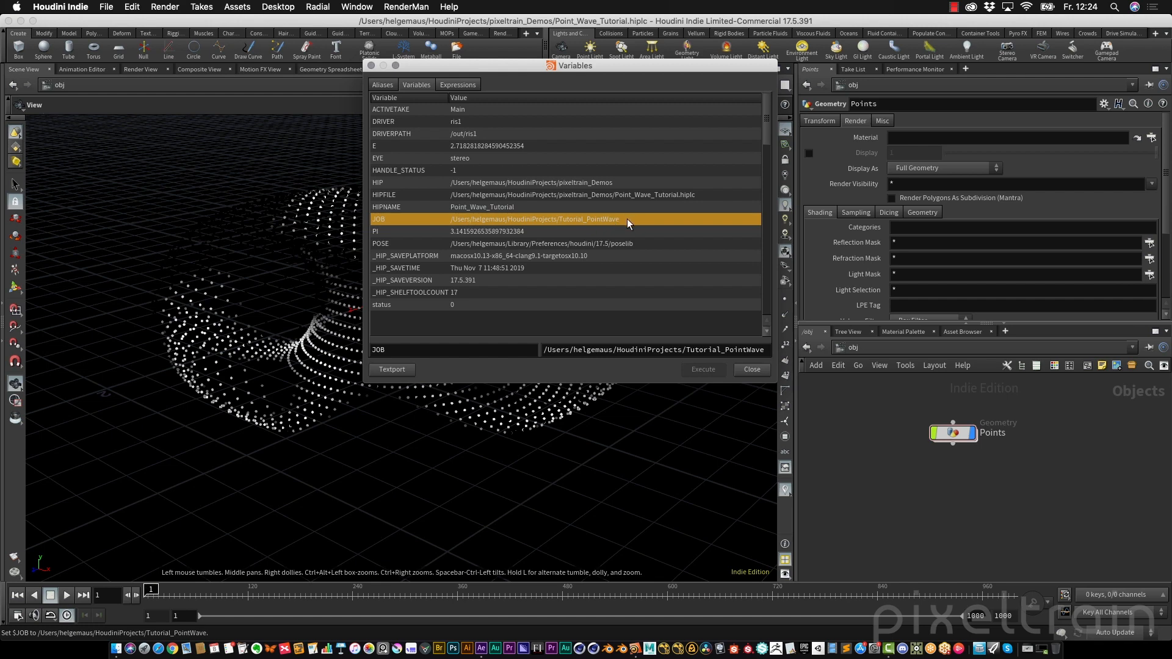
click(751, 370)
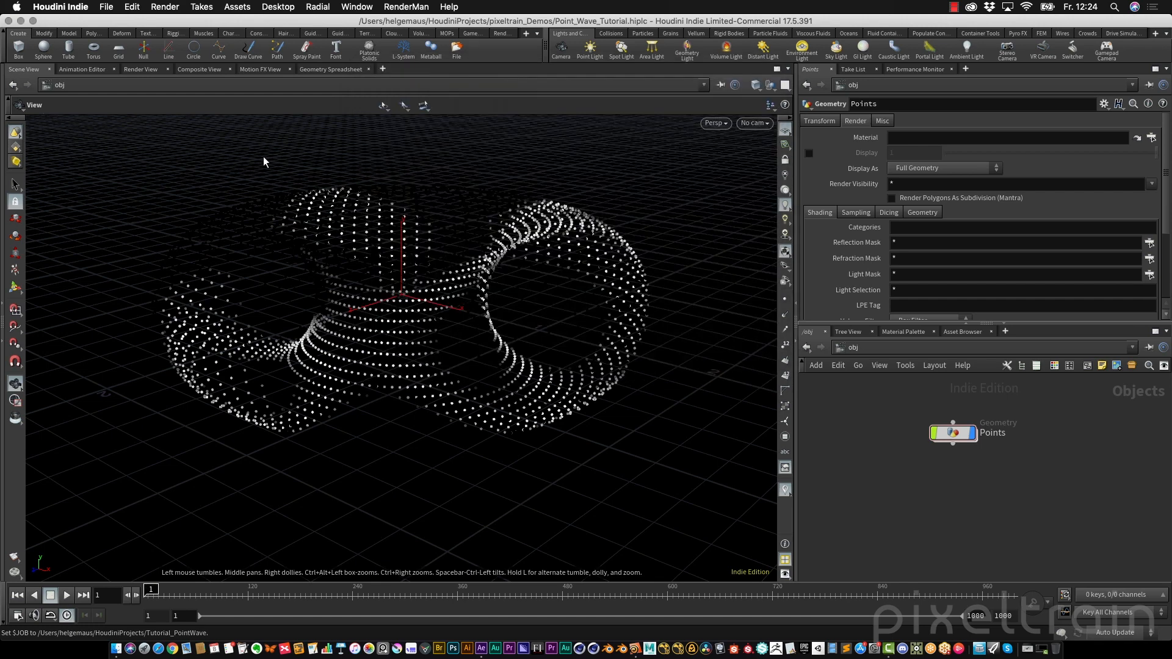
Save the scene as Point_Wave_Tutorial.hiplc into the $JOB project folder
click(106, 6)
click(129, 94)
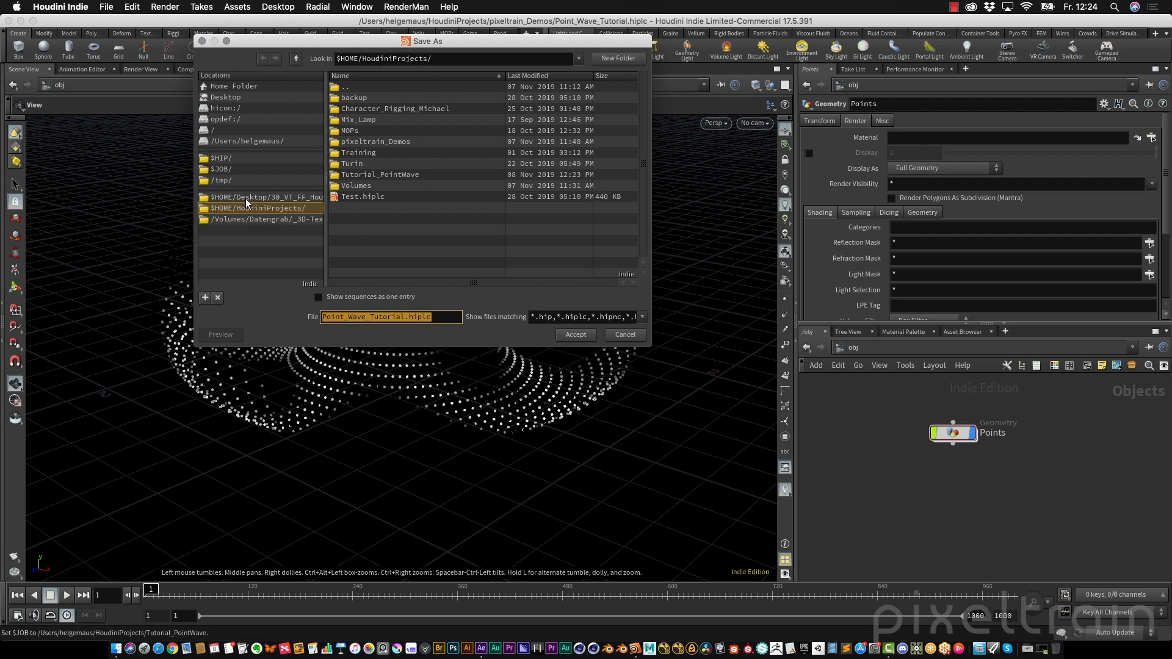
click(225, 171)
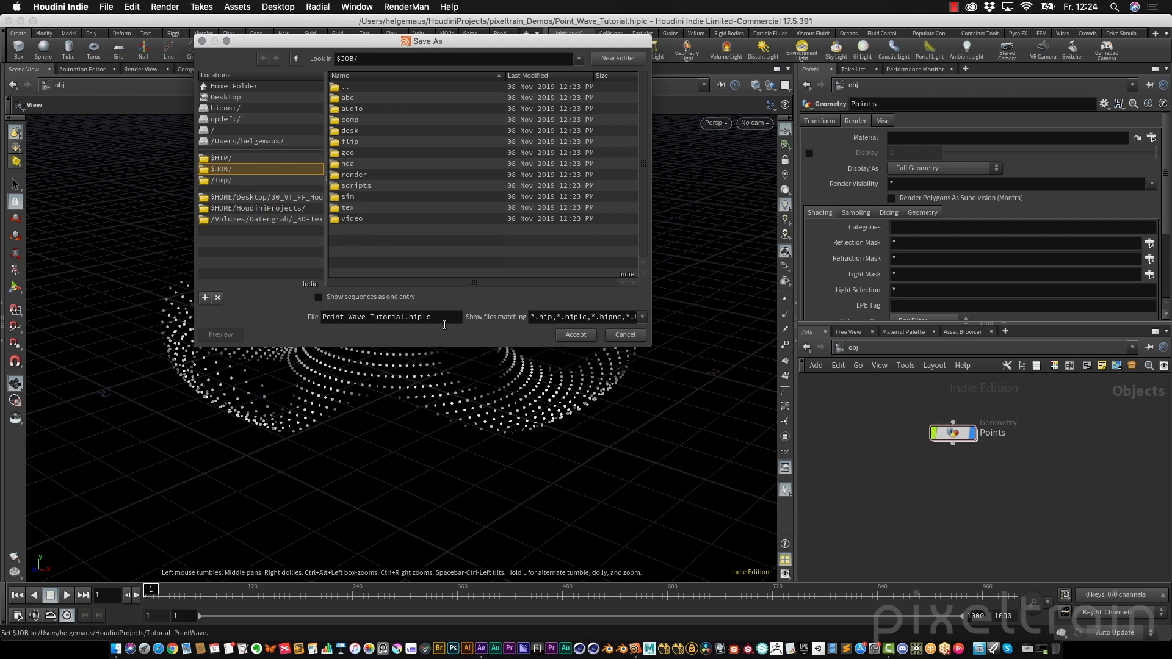
click(575, 334)
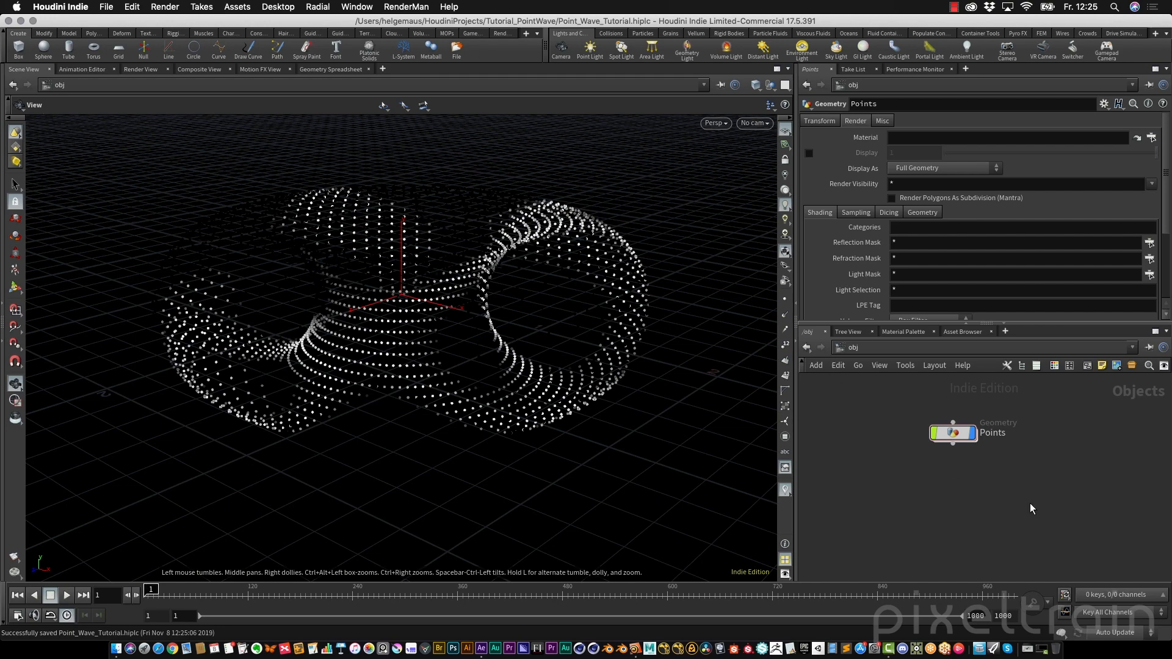
Enter the Points geometry network and move the POINTS null node lower to make room
double_click(970, 434)
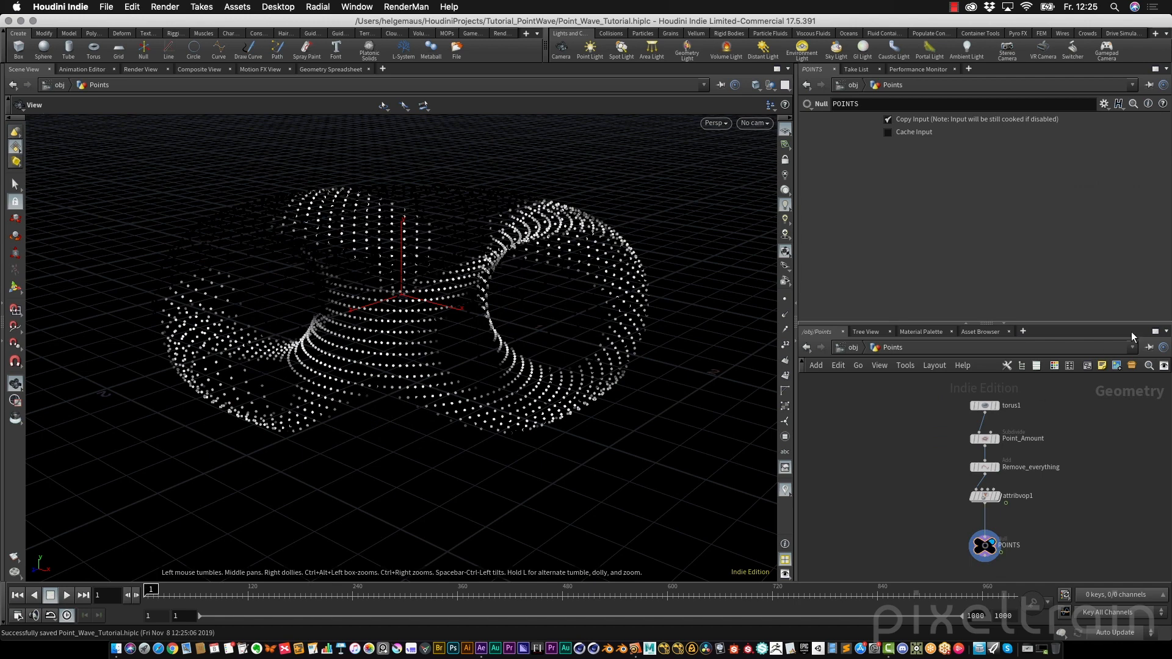
drag(1099, 323, 1099, 221)
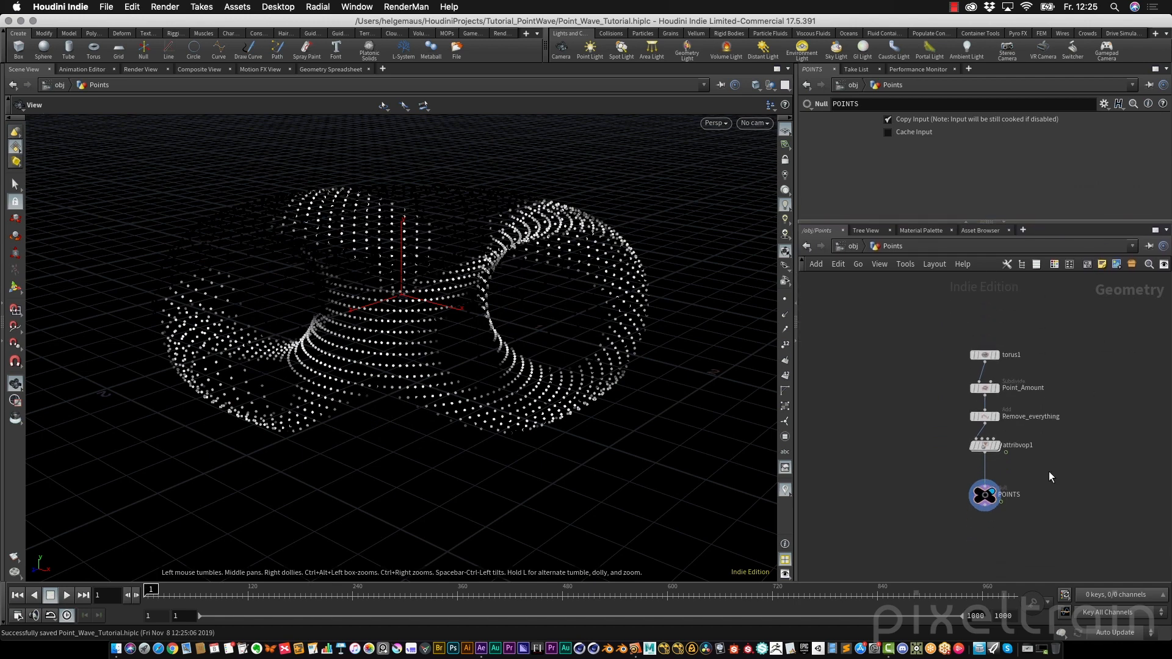
scroll(1045, 451, up, 4)
middle_drag(1060, 469, 1023, 435)
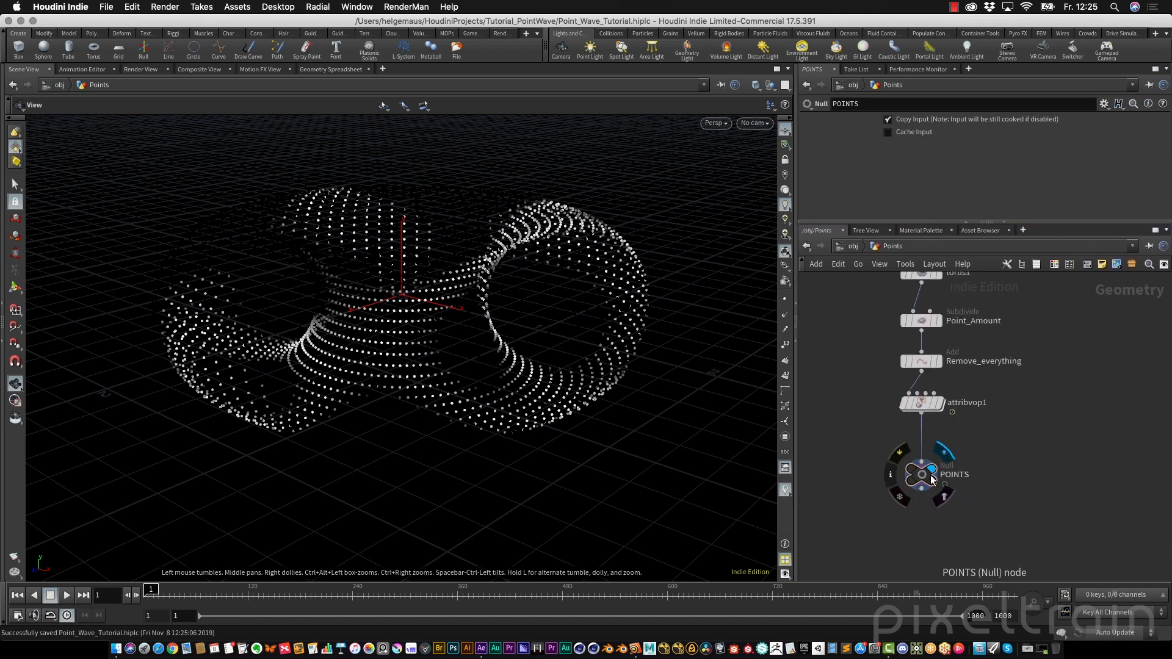
drag(927, 478, 928, 507)
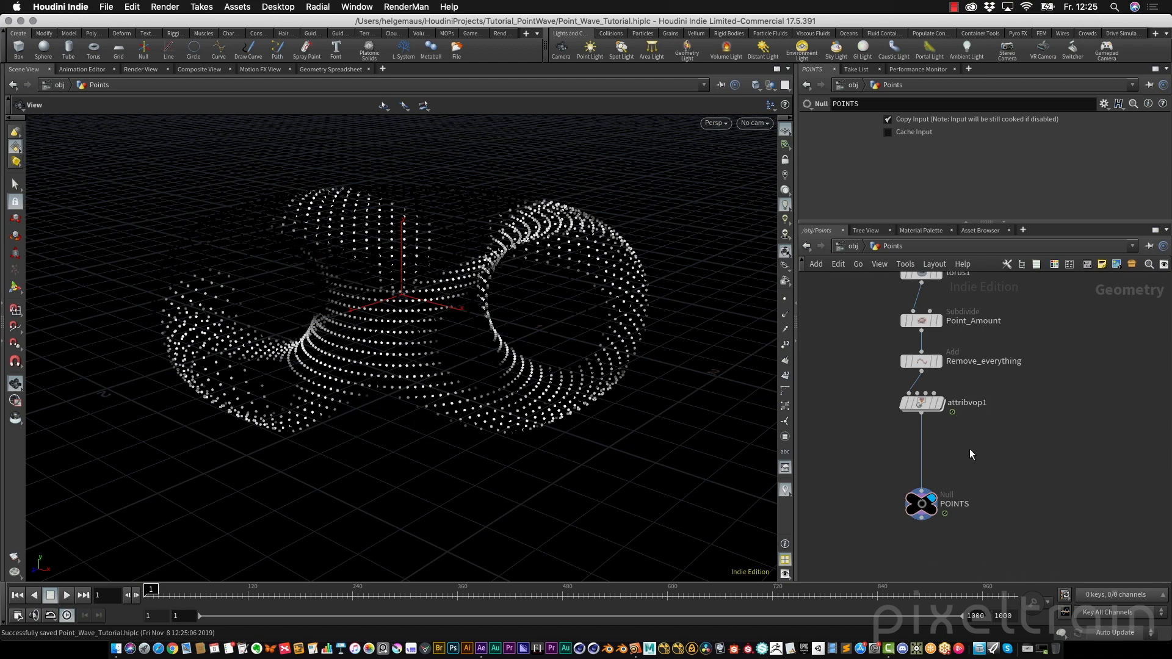
Insert a File Cache node on the wire between attribvop1 and the POINTS null
text(filec)
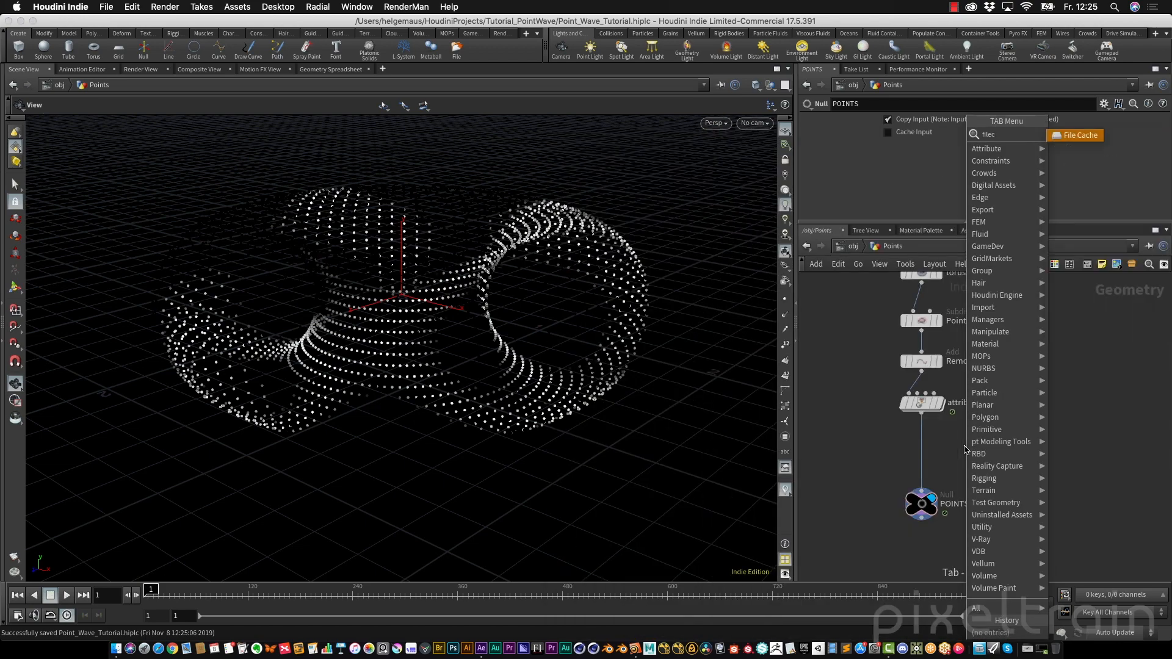
key(Return)
click(966, 451)
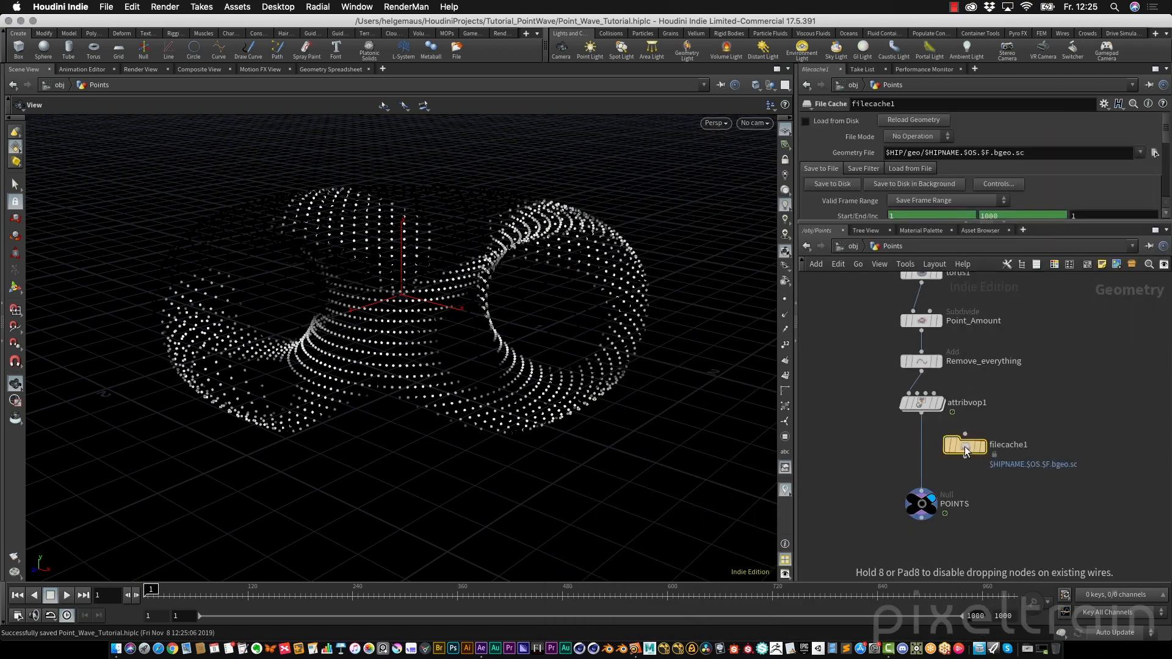
click(940, 449)
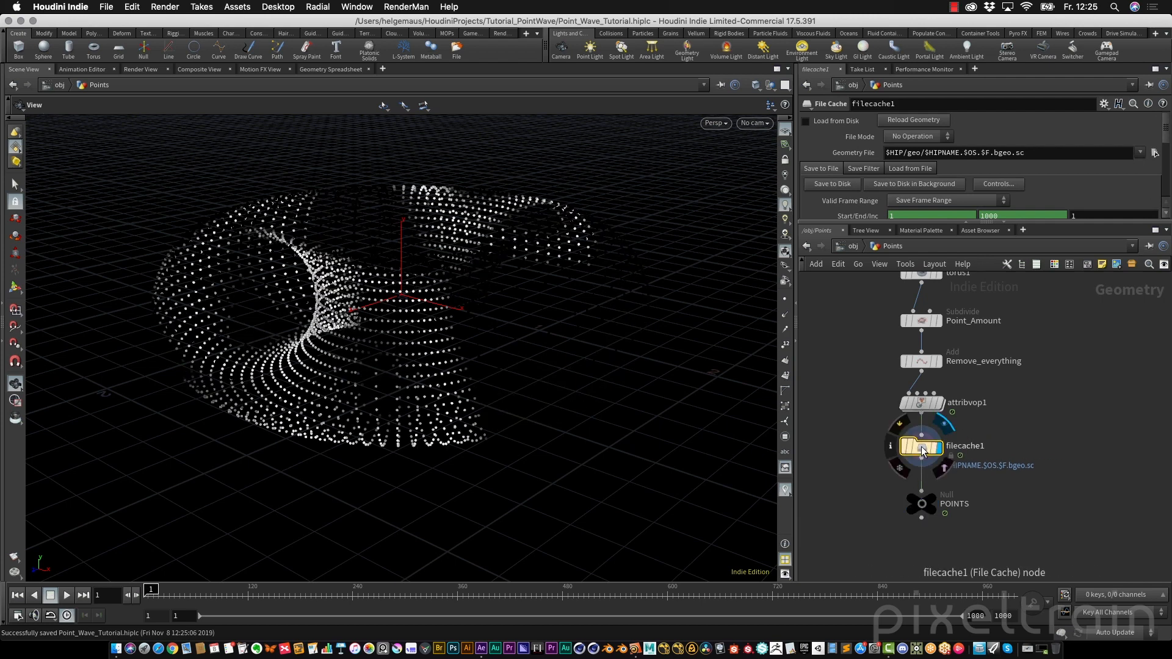
Delete the channel on the File Cache end frame and set the end frame to 500
drag(1117, 222, 1134, 313)
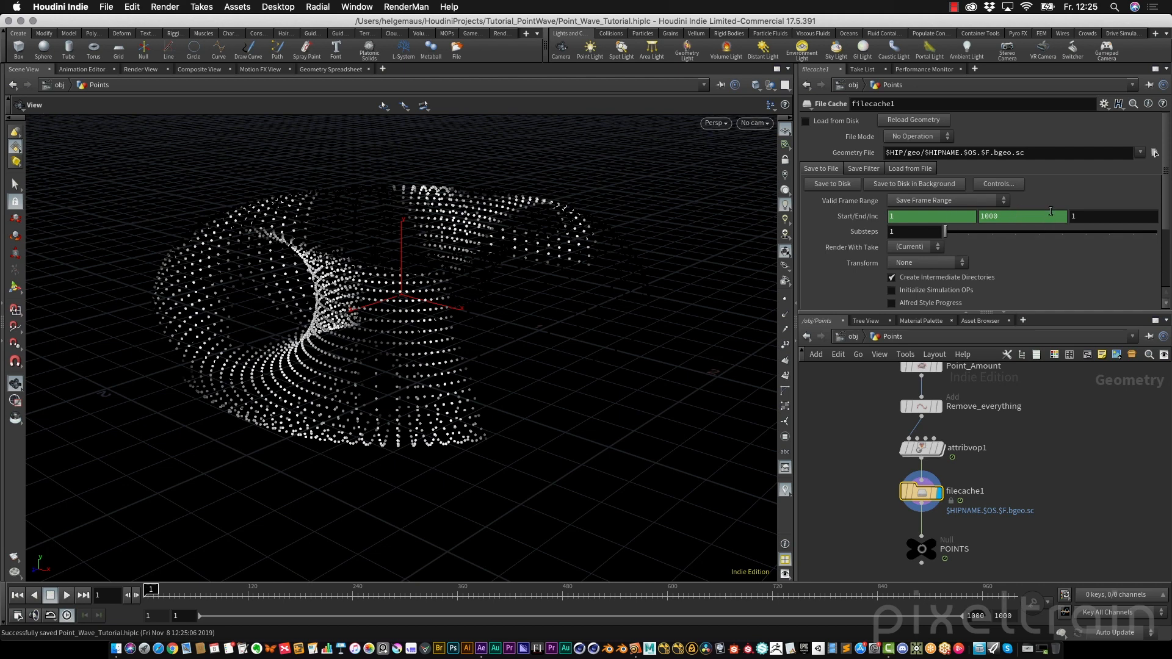
click(859, 216)
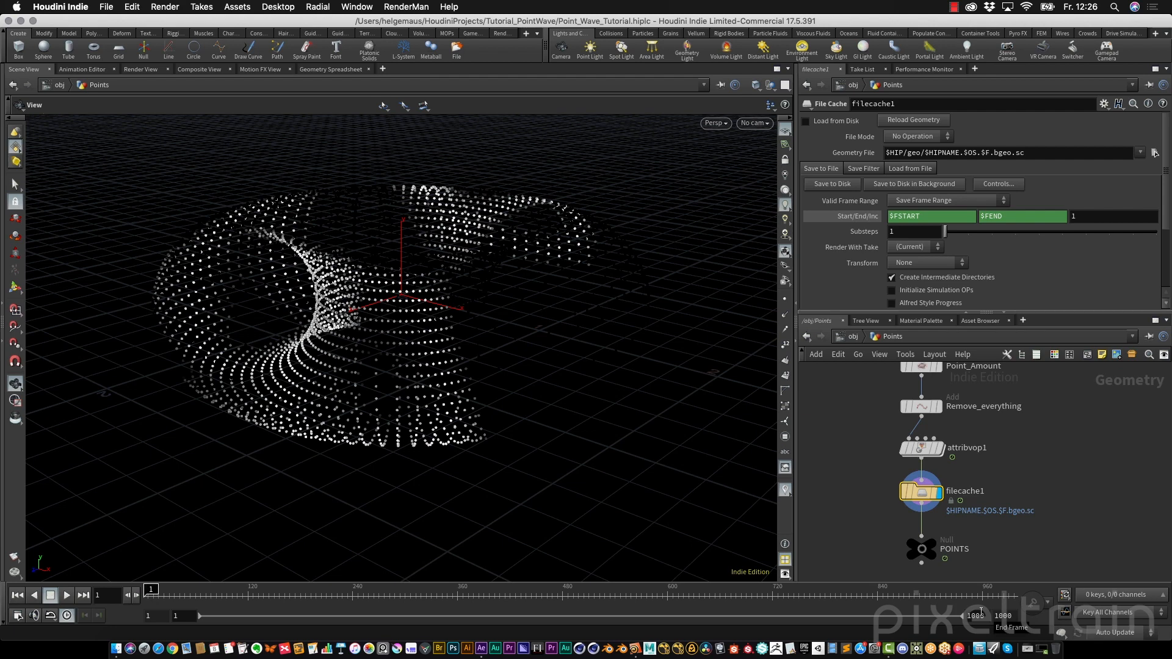
right_click(1012, 216)
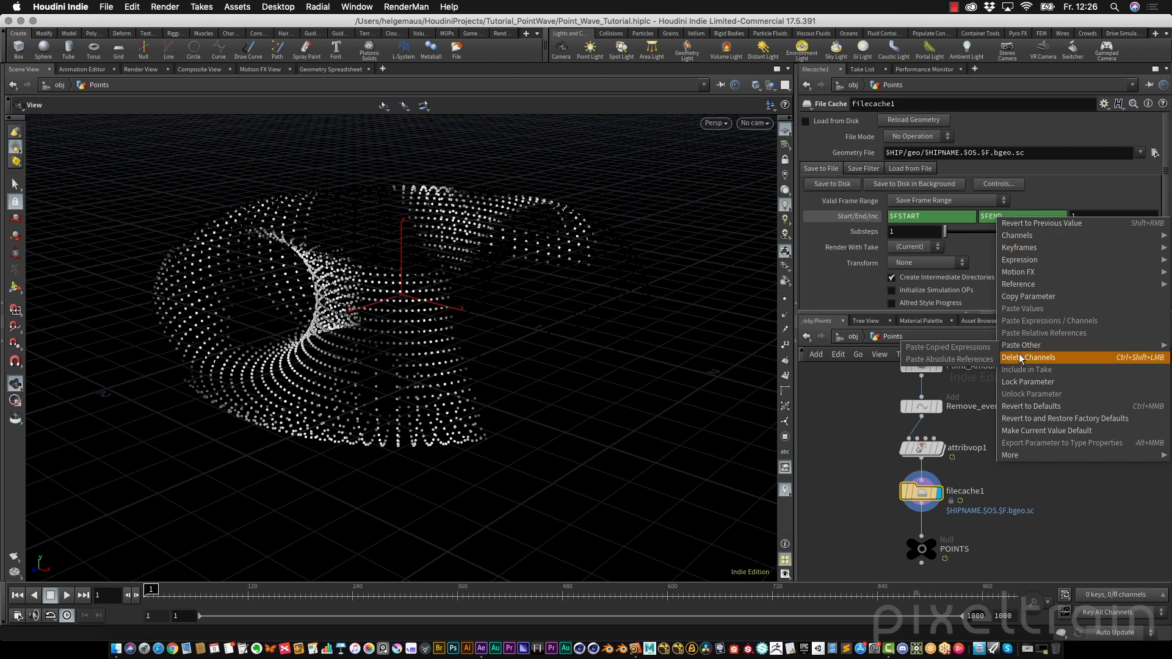
click(1045, 356)
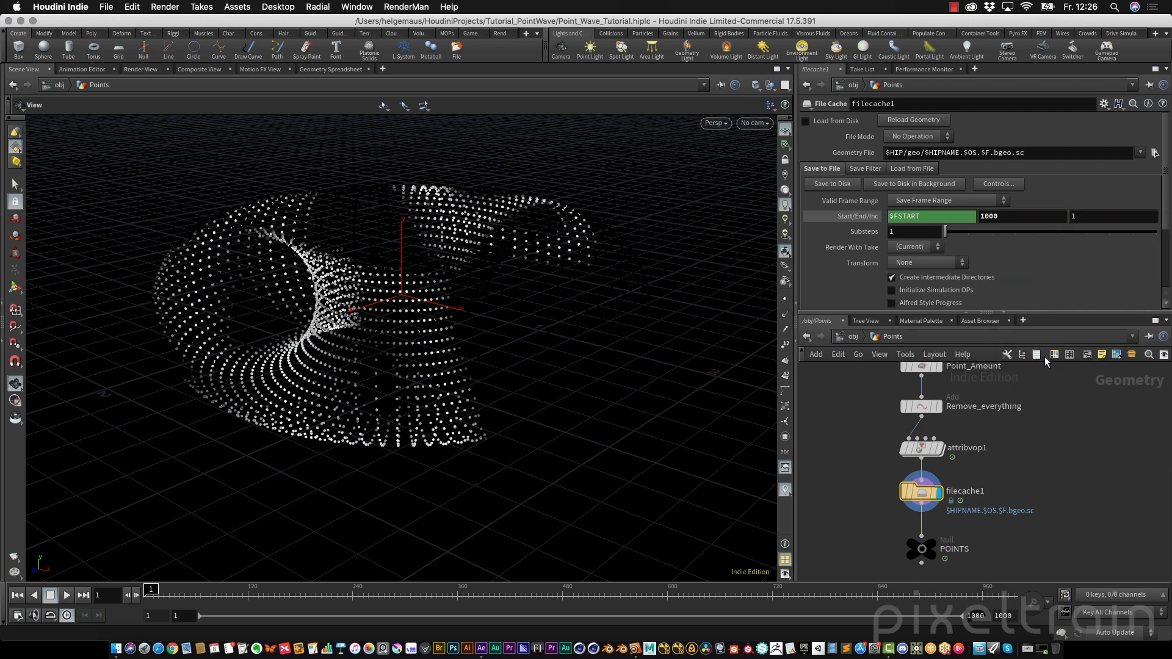
click(999, 219)
text(500)
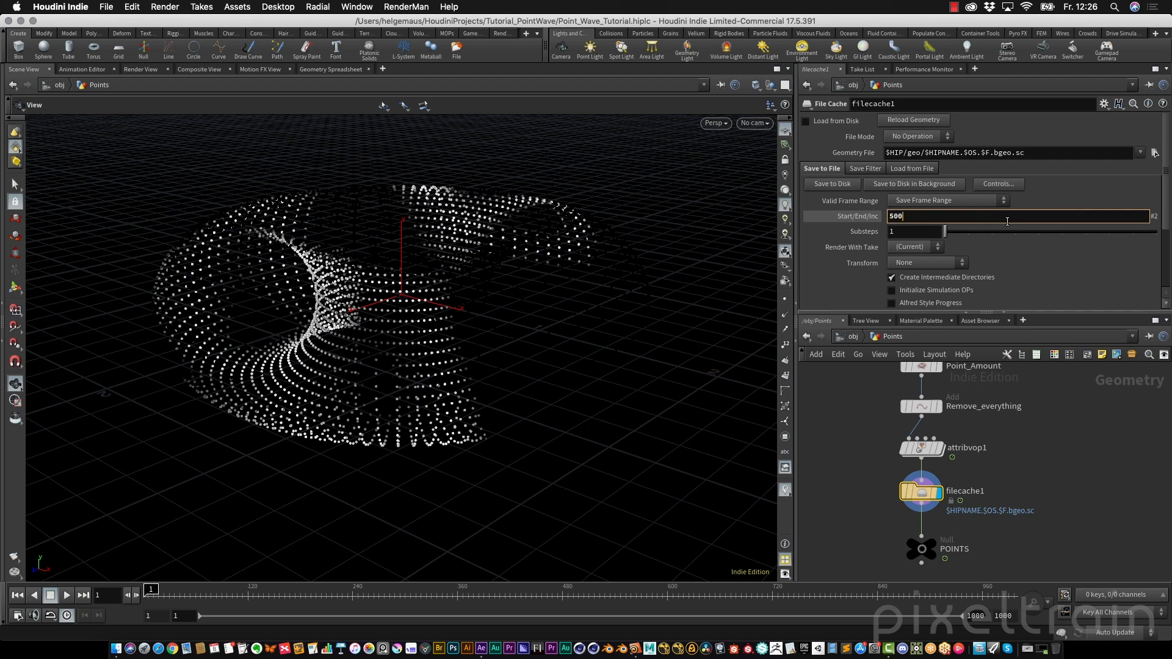
key(Return)
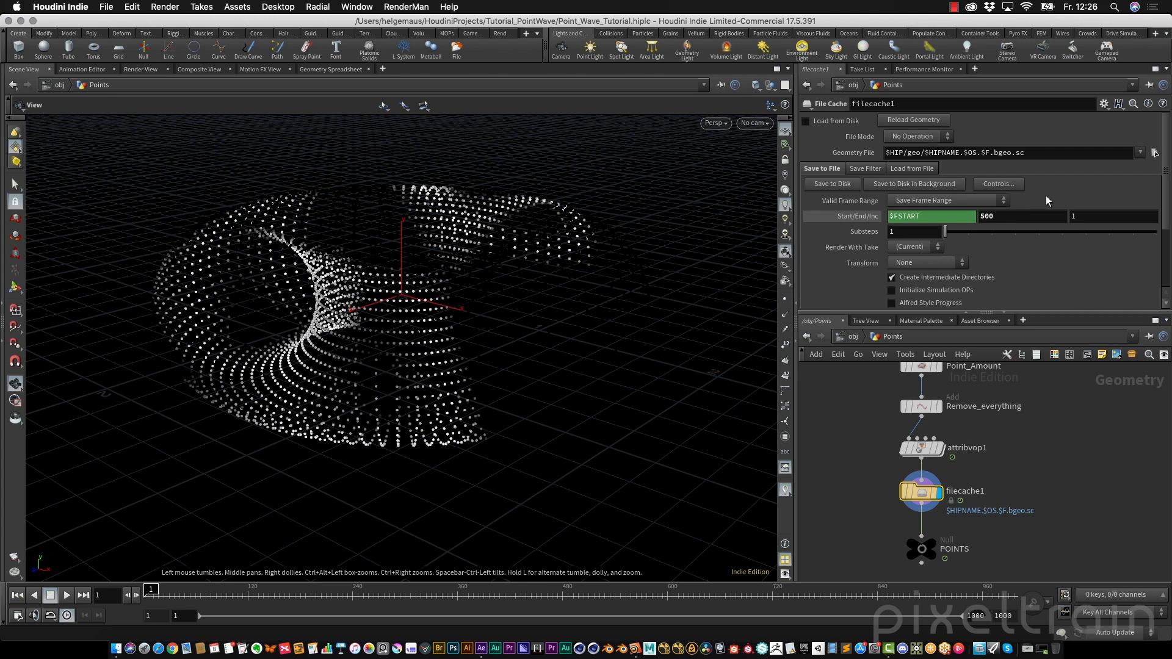
Set the Valid Frame Range to Save Frame Range and change the geometry file path to $HIP/geo/$OS/$OS.$F4.bgeo.sc
click(939, 202)
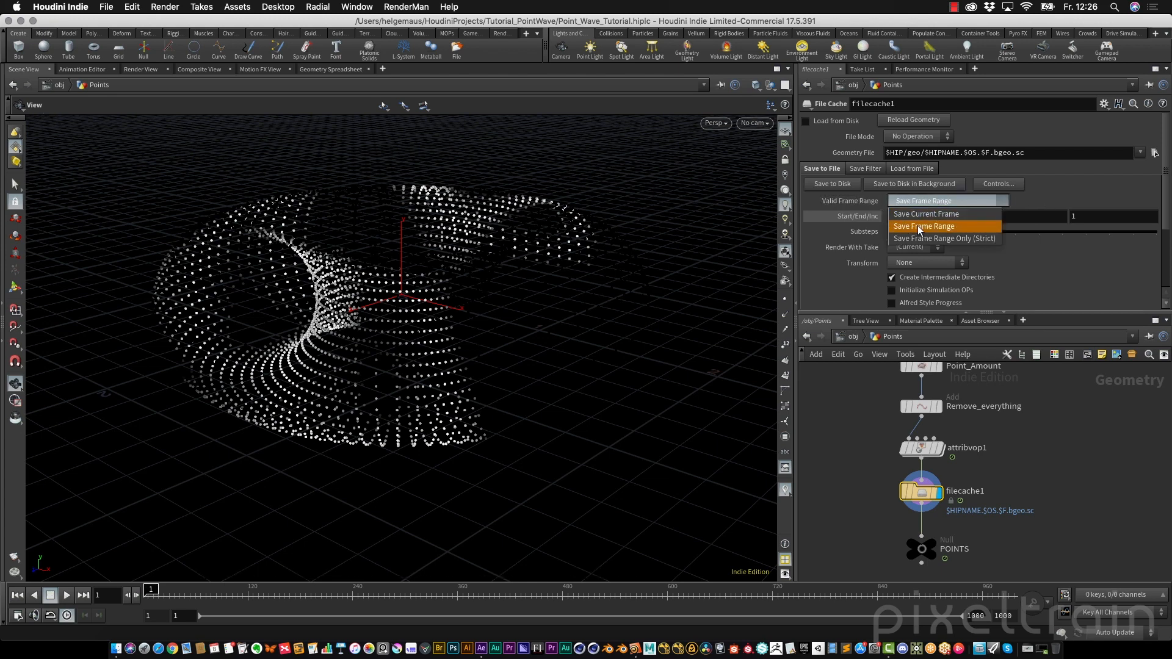
click(917, 226)
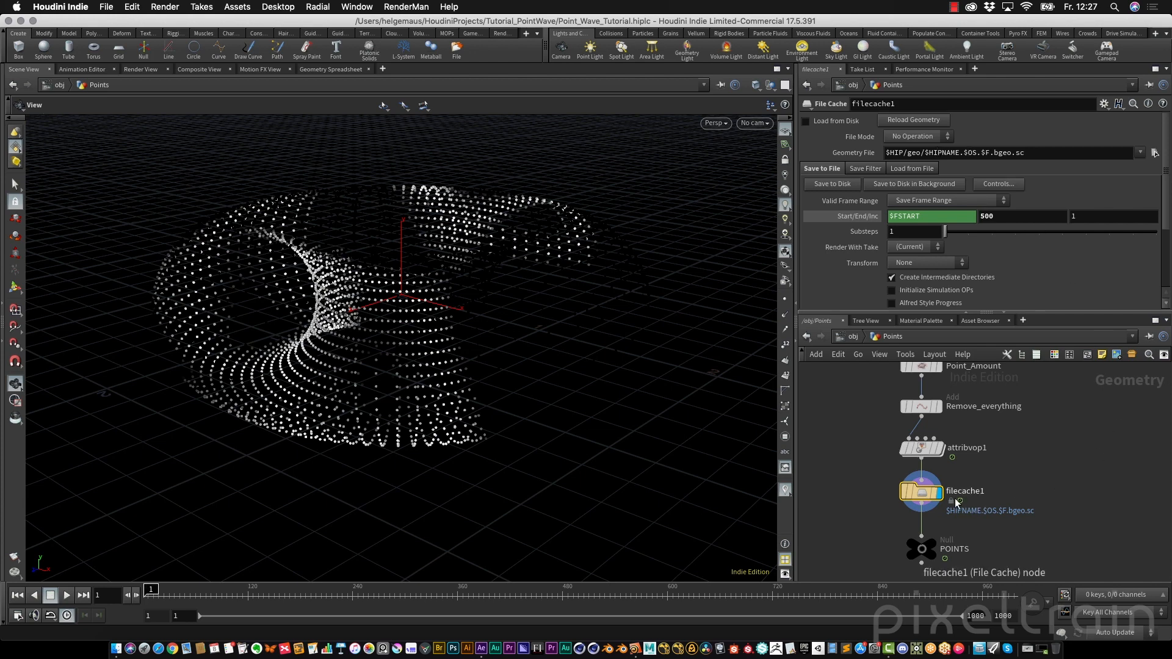
mouse_move(946, 486)
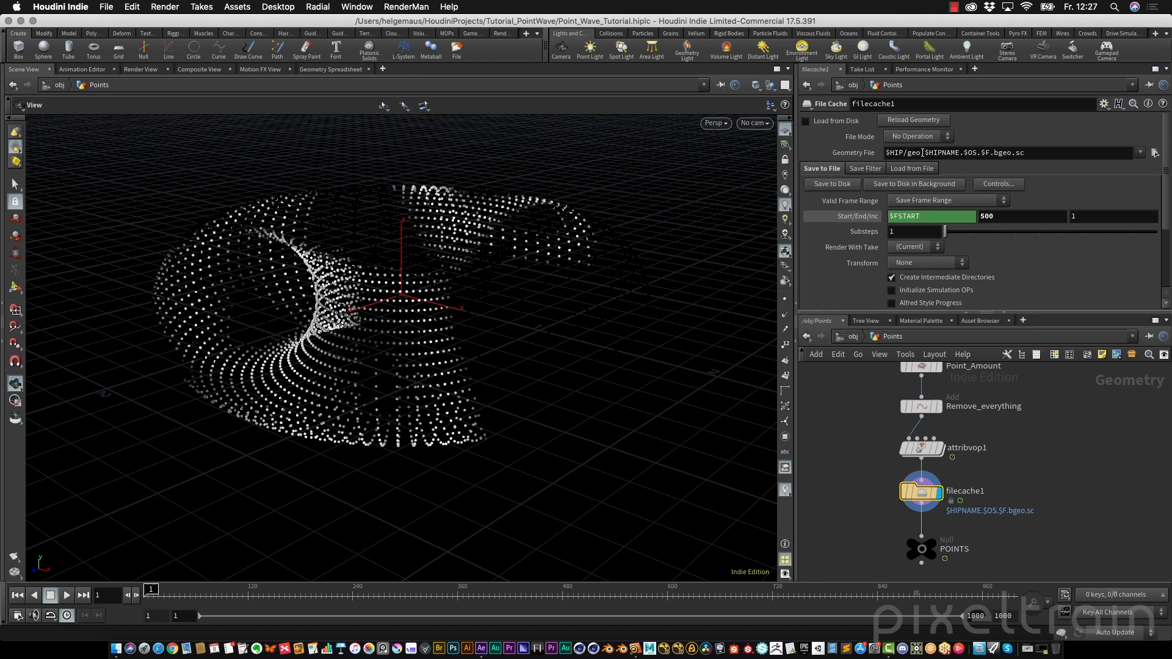
drag(924, 153, 961, 153)
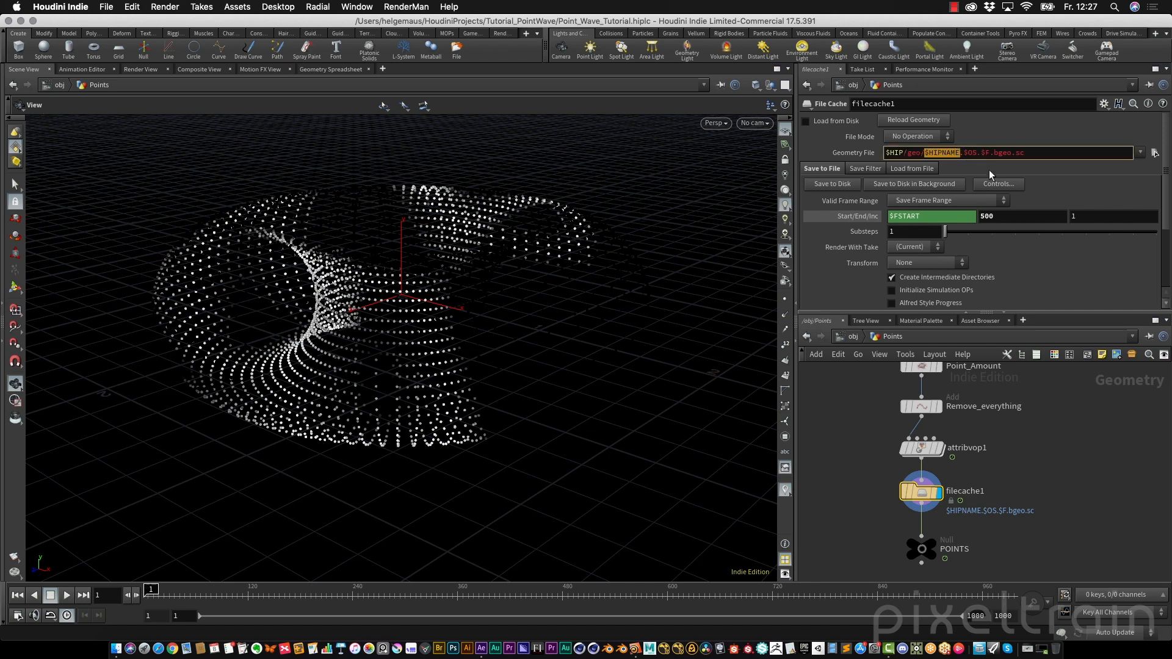
key(BackSpace)
text($OS)
key(Delete)
text(/)
text(4)
click(1004, 127)
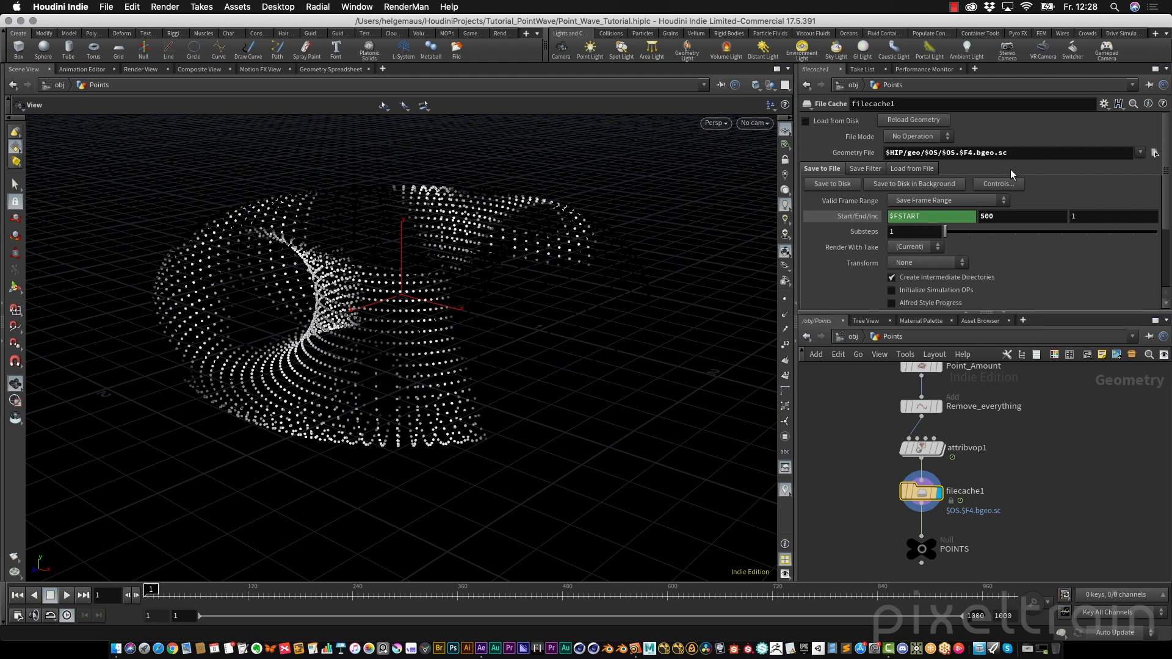
Expand the geometry file parameter and inspect the full resolved output path
click(855, 152)
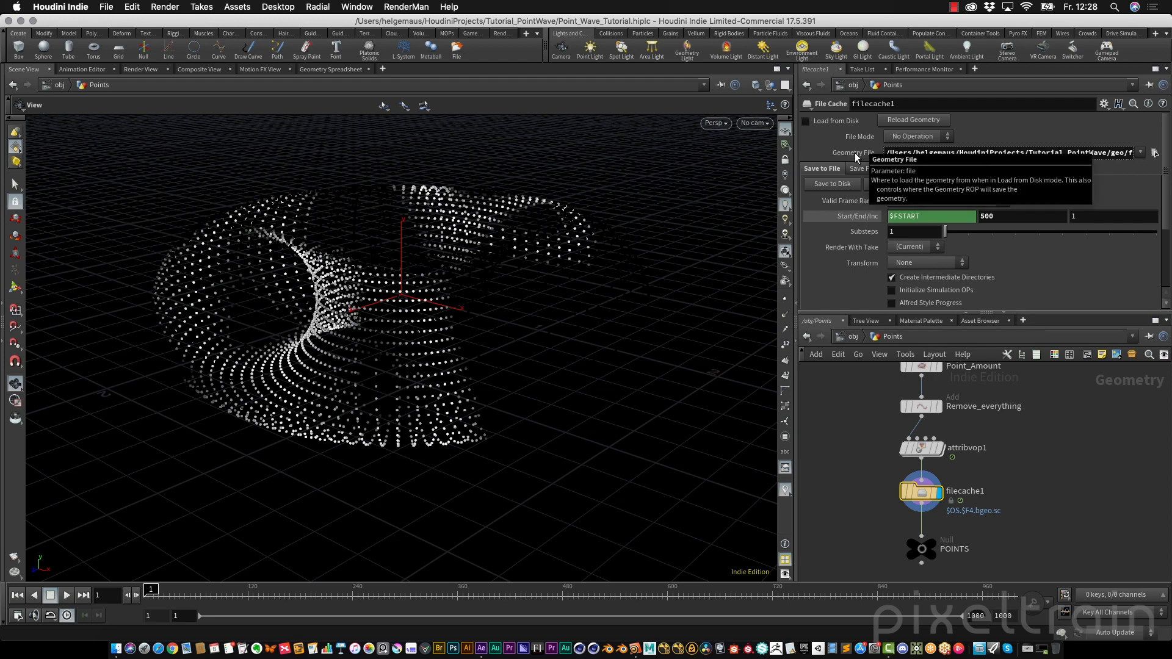
click(1015, 152)
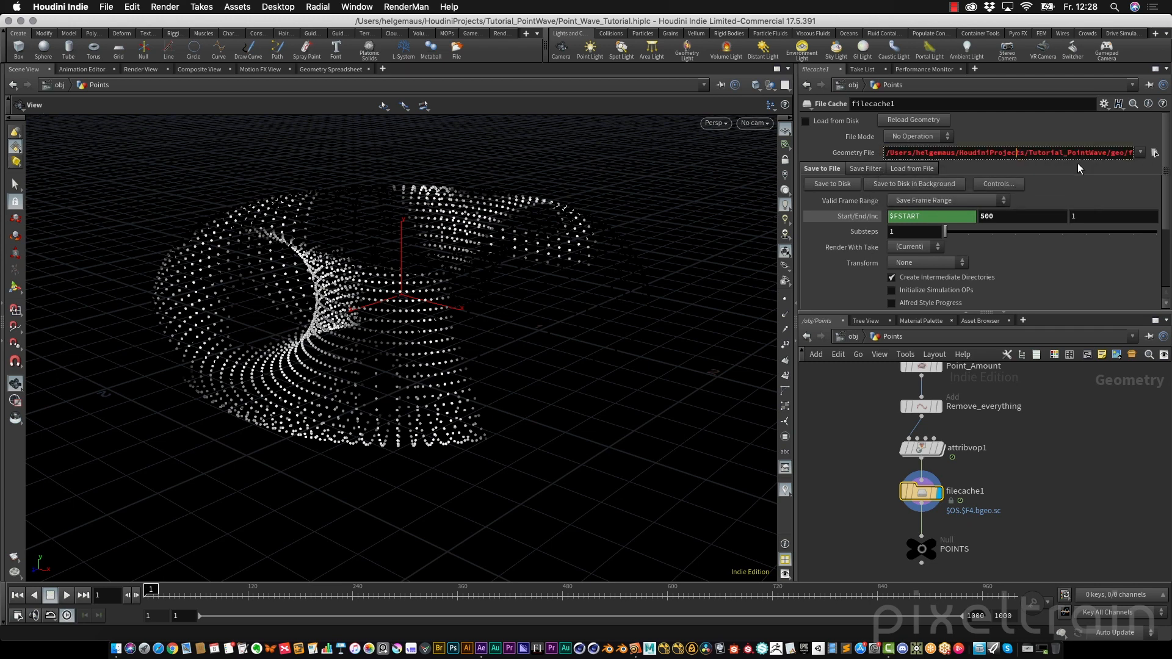
key(Right)
key(Right)
key(Right)
key(Right)
key(Right)
key(Right)
key(Right)
key(Right)
key(Right)
key(Right)
key(Right)
key(Right)
key(Right)
key(Right)
key(Right)
key(Right)
key(Right)
key(Right)
key(Right)
key(Right)
key(Right)
key(Right)
key(Right)
key(Right)
key(Right)
key(Right)
key(Right)
key(Right)
key(Right)
key(Right)
key(Right)
key(Right)
Rename the File Cache node to Point_Wave_V01
double_click(967, 492)
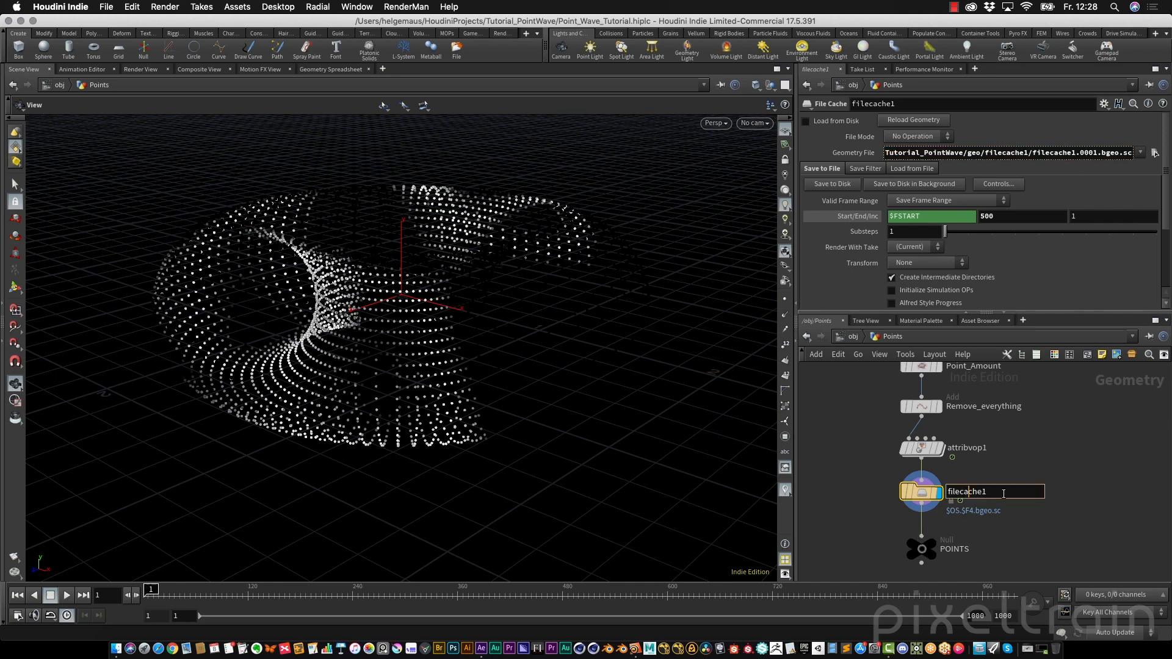
drag(1003, 493, 947, 495)
text(Point_Wave_V01)
key(Return)
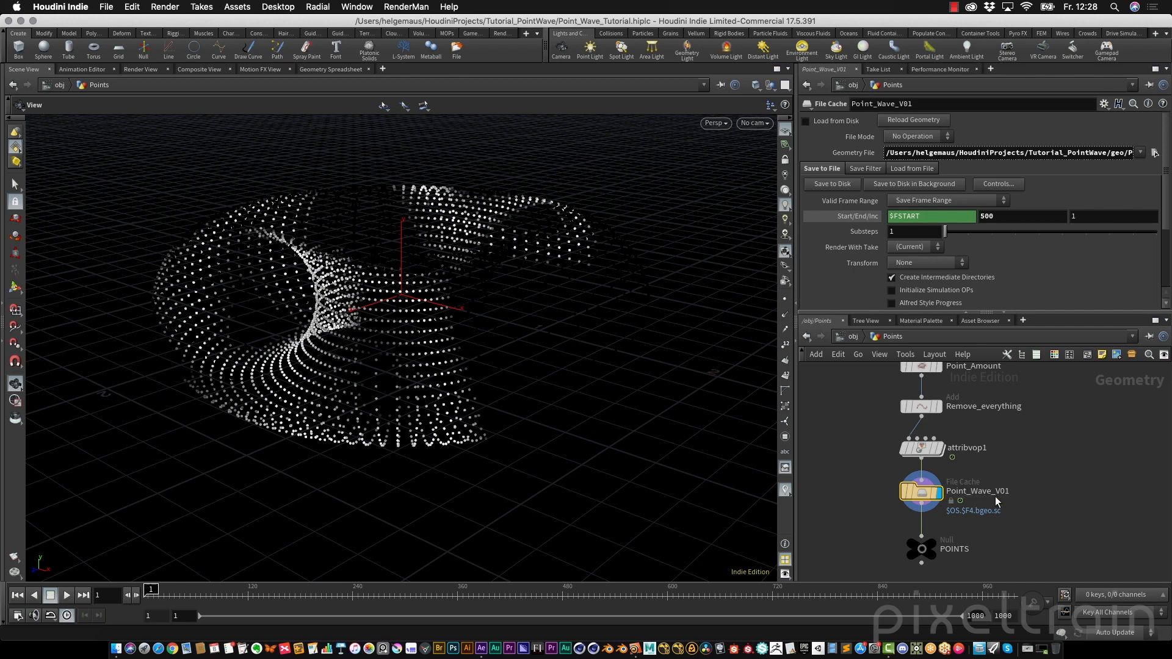
Step through the expanded geometry file path to check the new folder and file names
click(1072, 153)
key(Right)
key(Right)
key(Right)
key(Right)
key(Right)
key(Right)
key(Right)
key(Right)
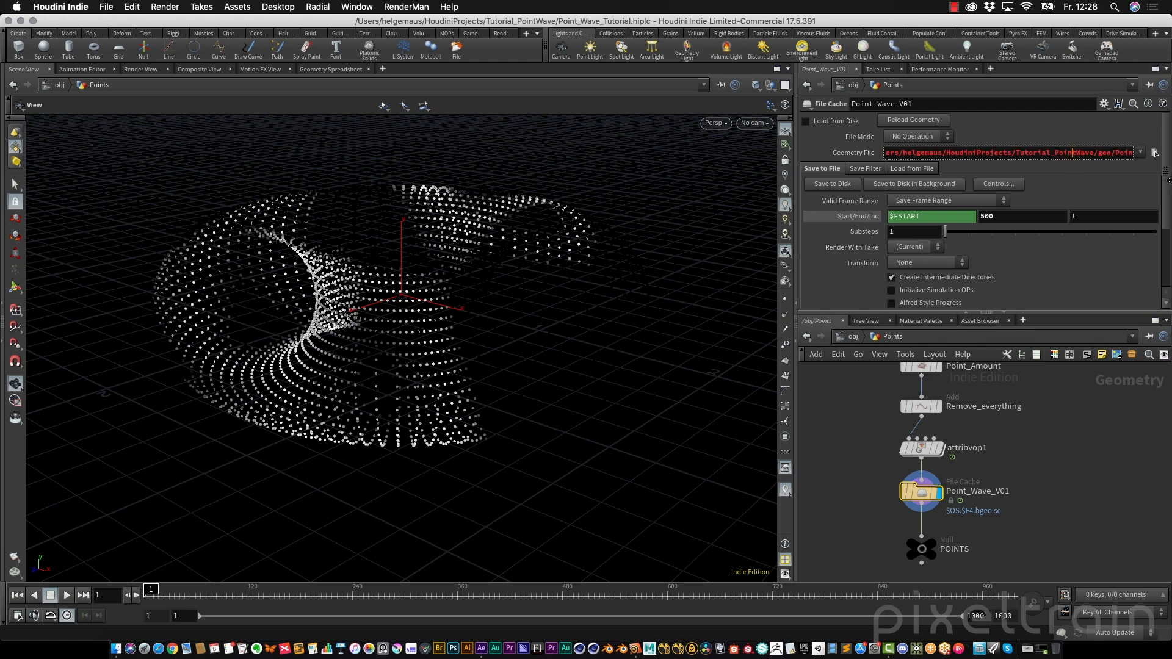
key(Right)
key(Right)
key(Right)
key(Right)
key(Right)
key(Right)
key(Right)
key(Right)
key(Right)
key(Right)
key(Right)
key(Right)
key(Right)
key(Right)
key(Right)
key(Right)
key(Right)
key(Right)
key(Right)
key(Right)
key(Right)
key(Right)
key(Right)
key(Right)
key(Right)
key(Right)
key(Right)
key(Right)
key(Right)
key(Right)
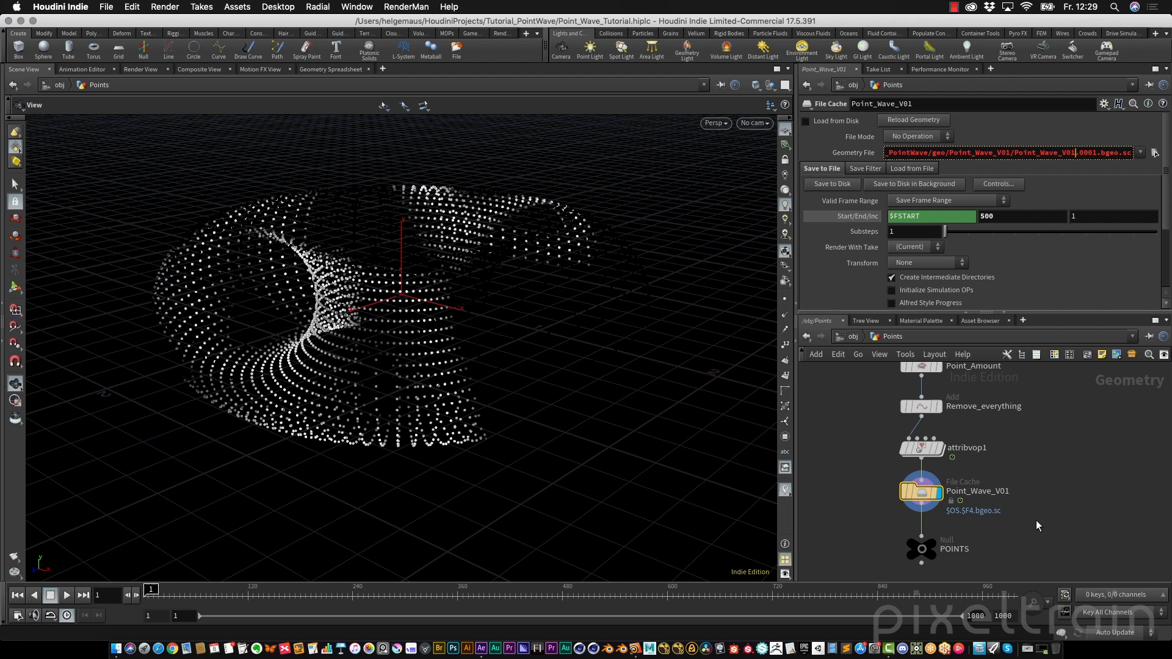
Duplicate the Point_Wave_V01 node and delete the duplicate
mouse_move(926, 495)
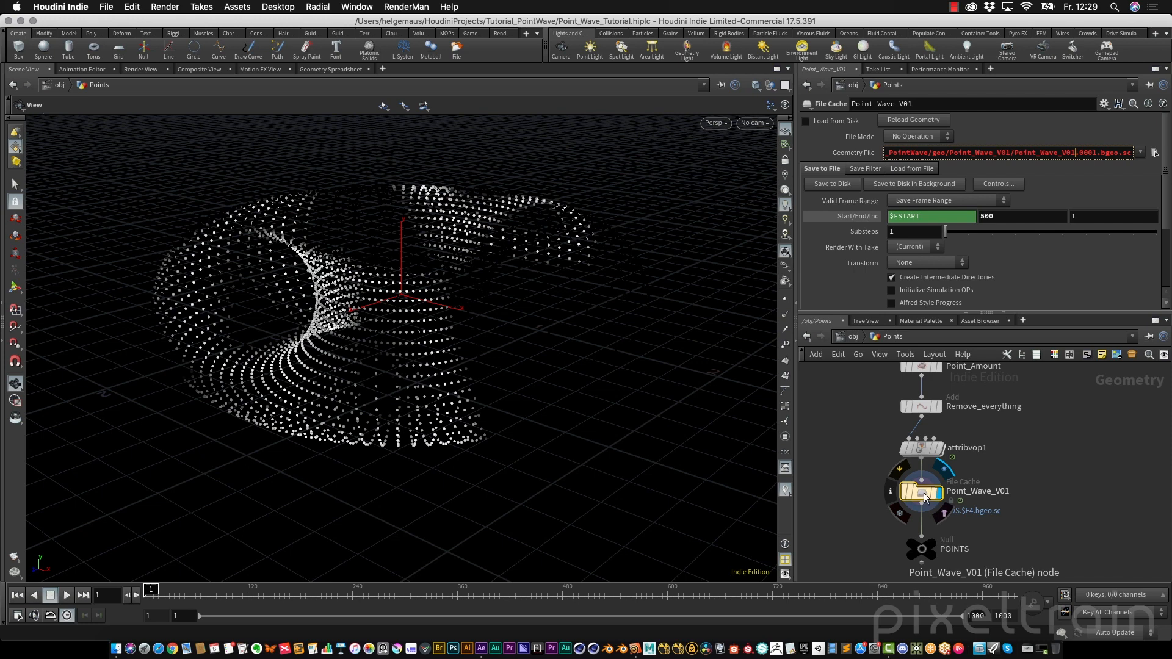
drag(925, 496, 1077, 493)
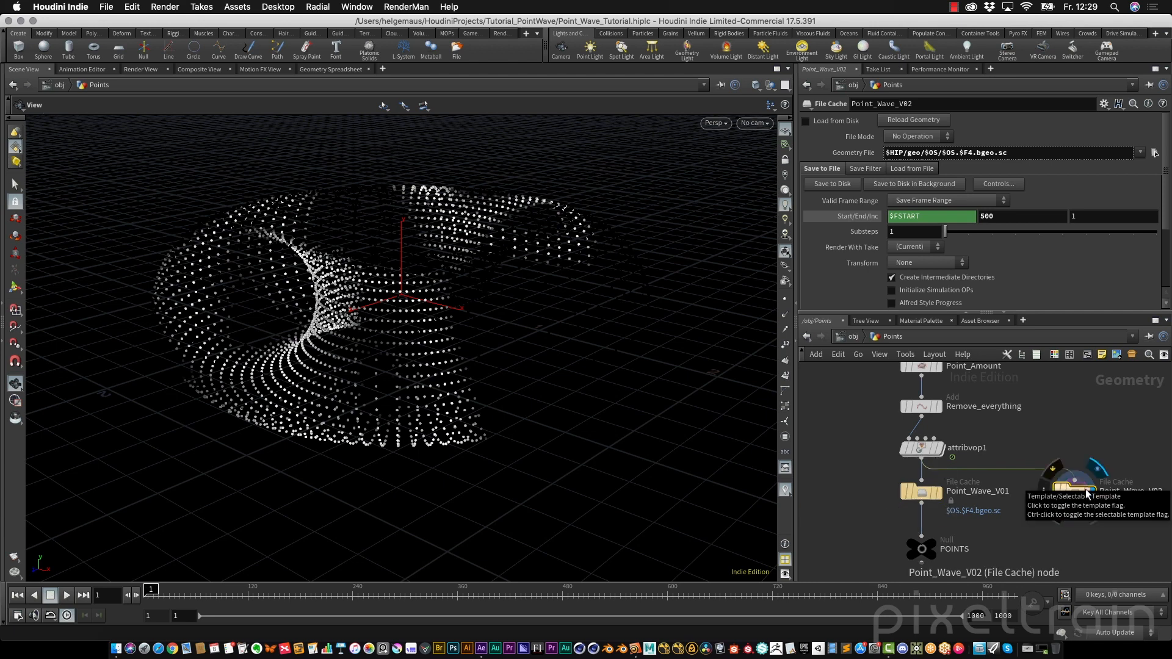
click(1087, 494)
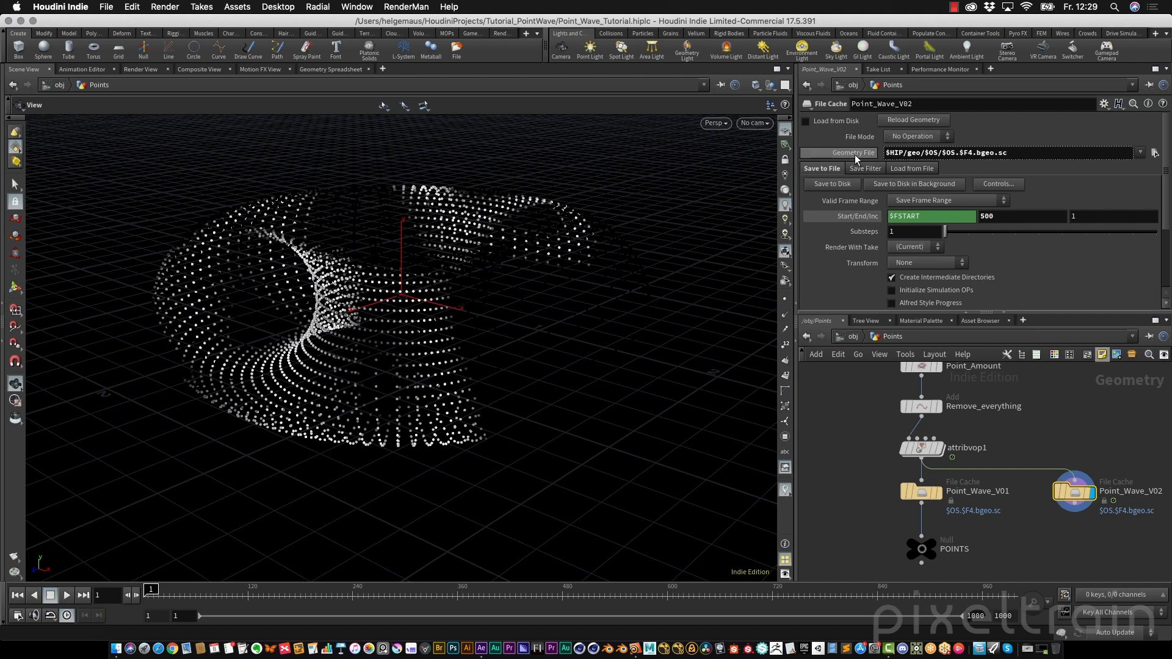
key(Delete)
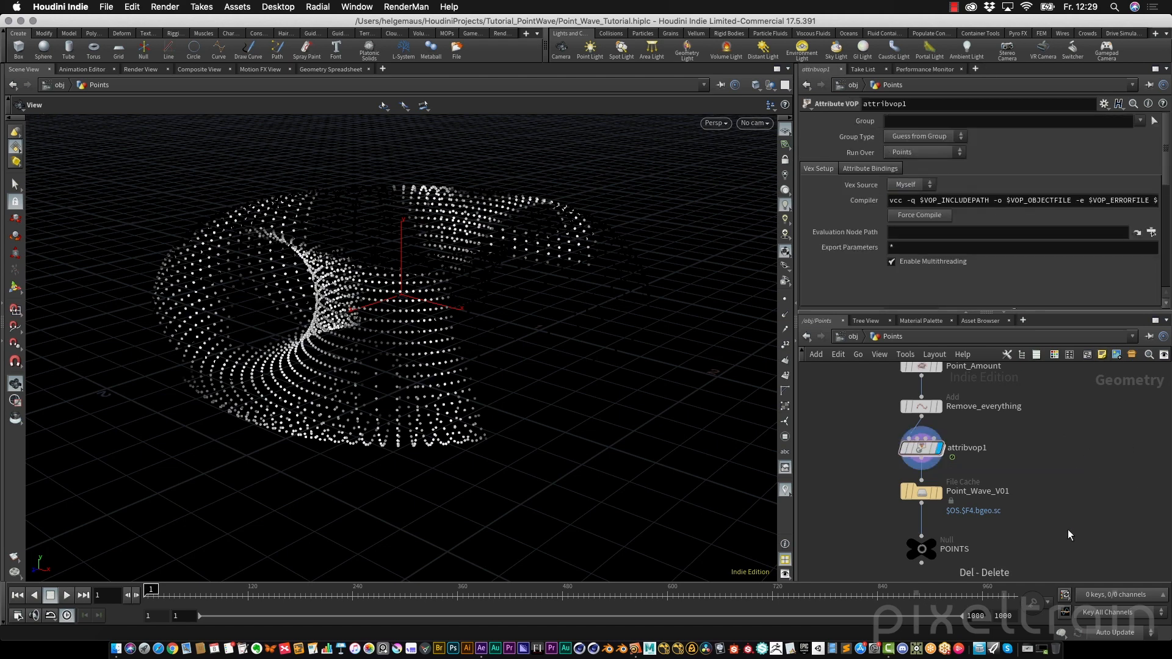
Save the Point_Wave_V01 cache to disk, enable Load from Disk, and scrub the timeline to check playback
click(939, 491)
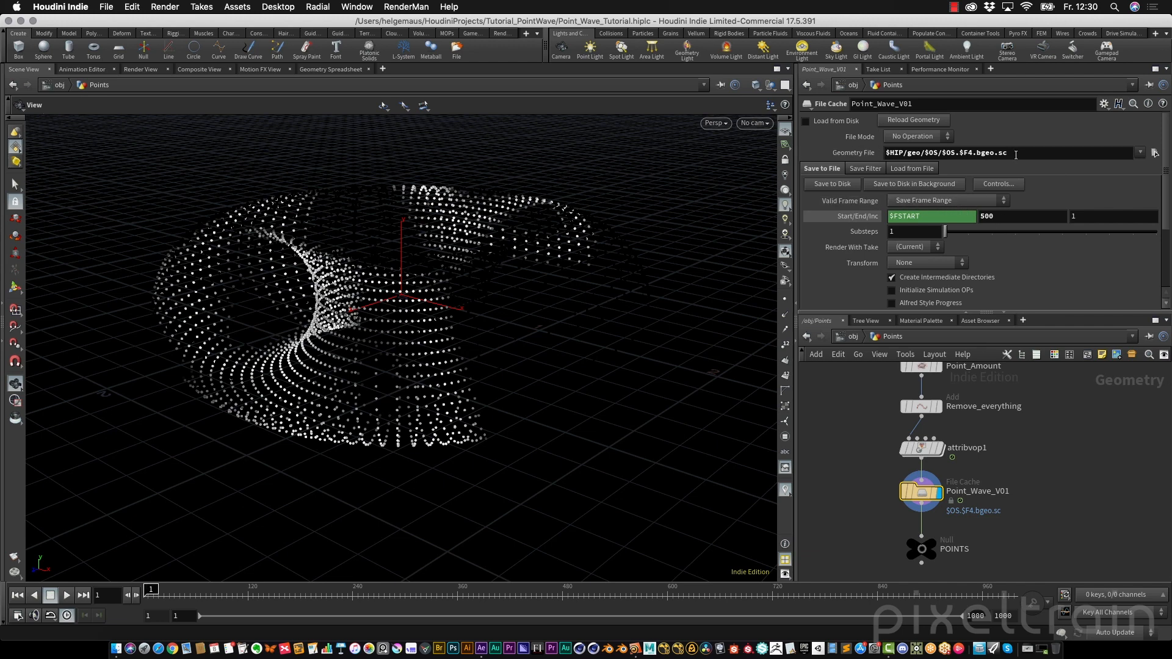
click(849, 183)
click(806, 121)
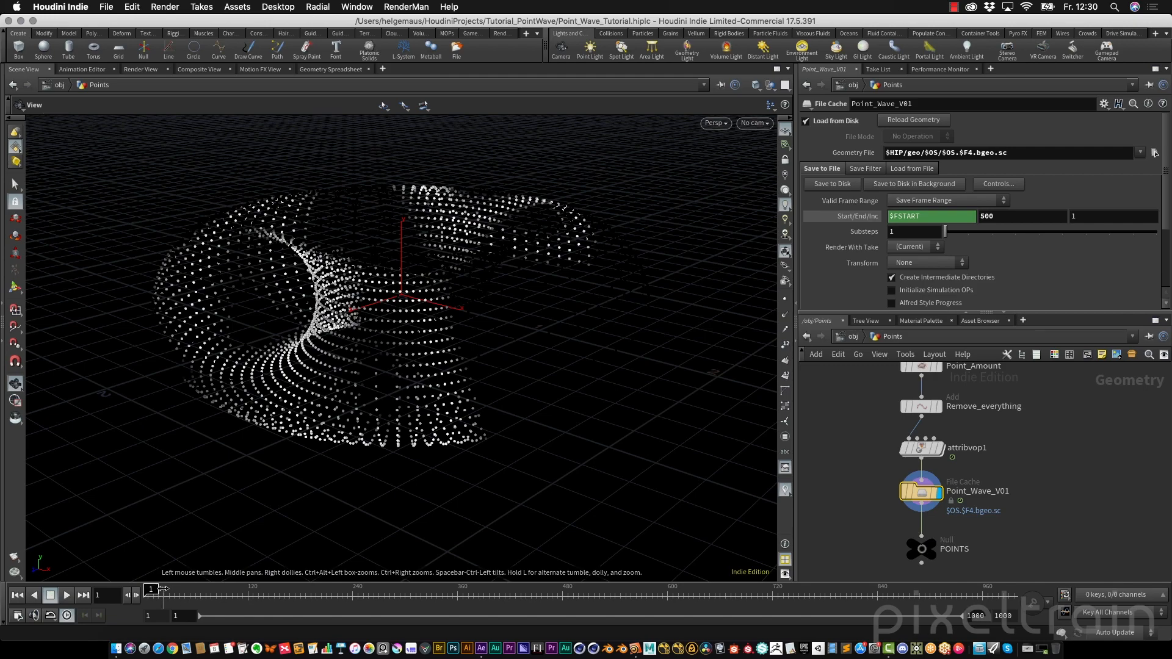
drag(150, 590, 366, 589)
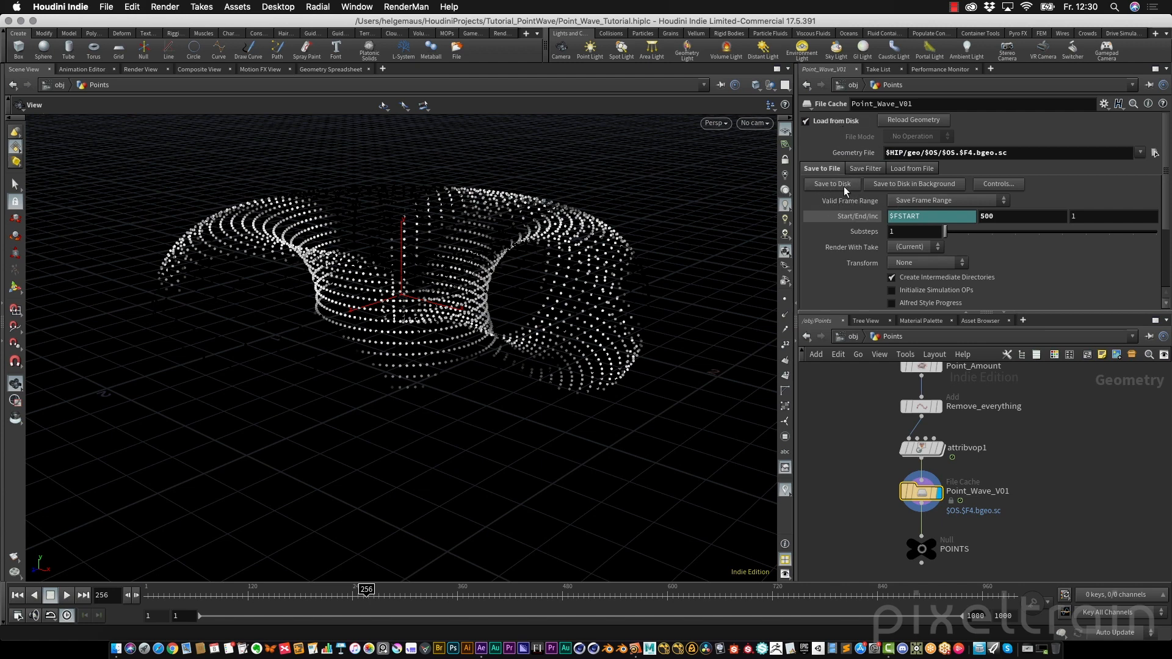
Set the global animation end frame to 500 and apply it
mouse_move(945, 444)
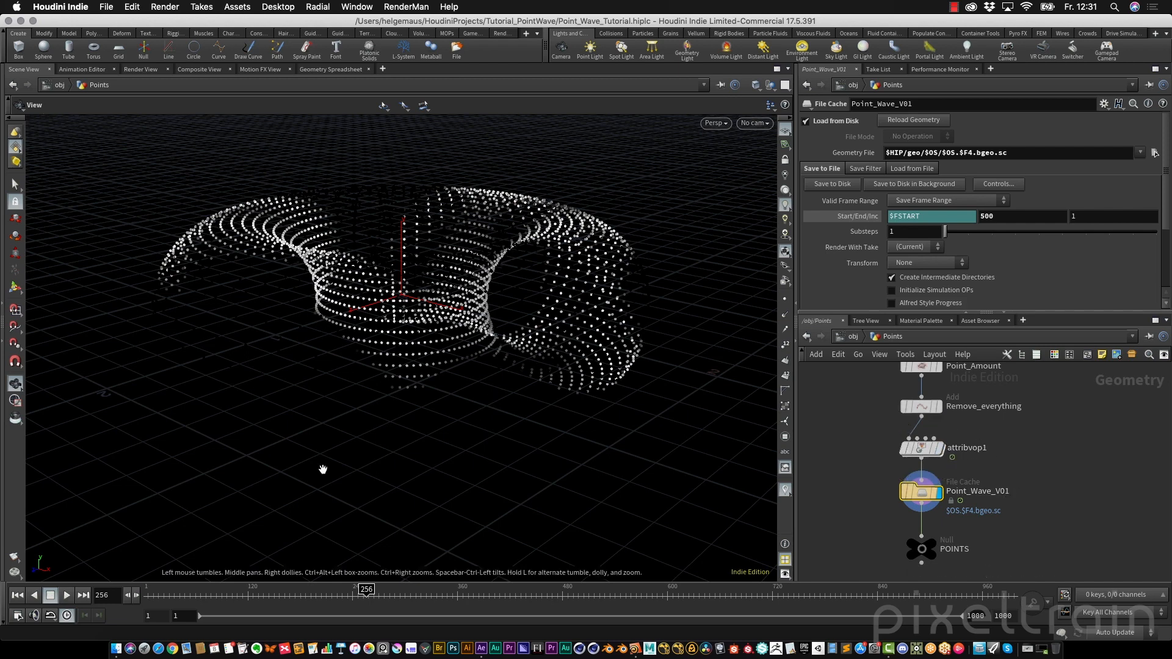
click(16, 616)
drag(154, 379, 475, 354)
text(500)
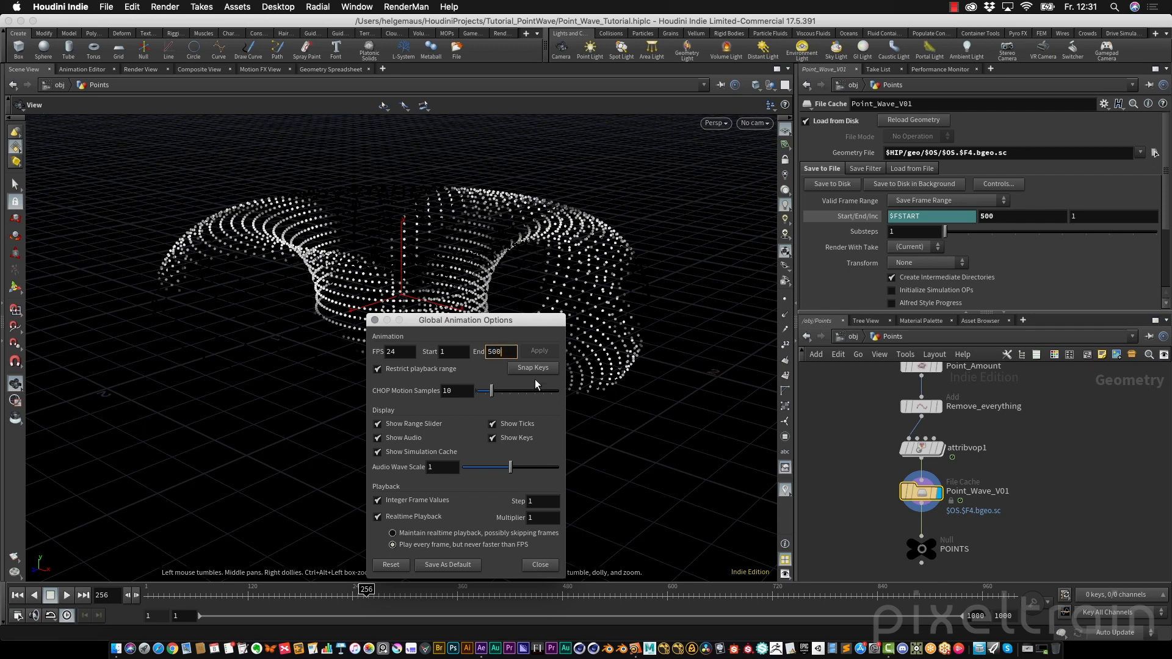
click(540, 351)
click(540, 565)
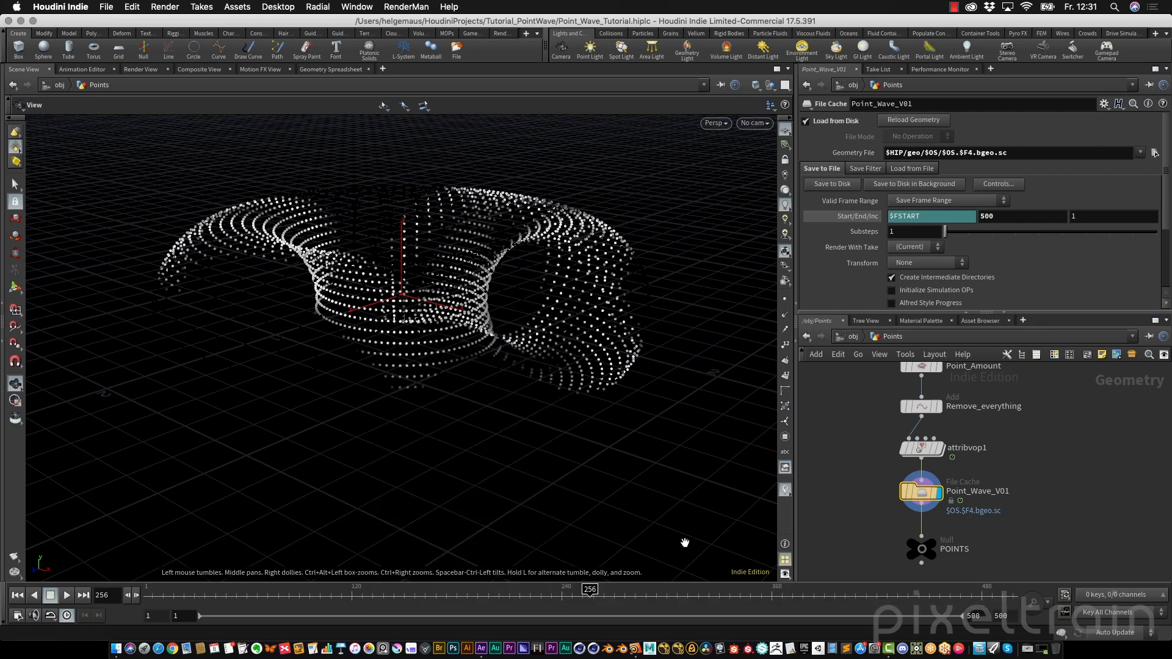
Return from the Points network to the object level and save the scene
click(932, 542)
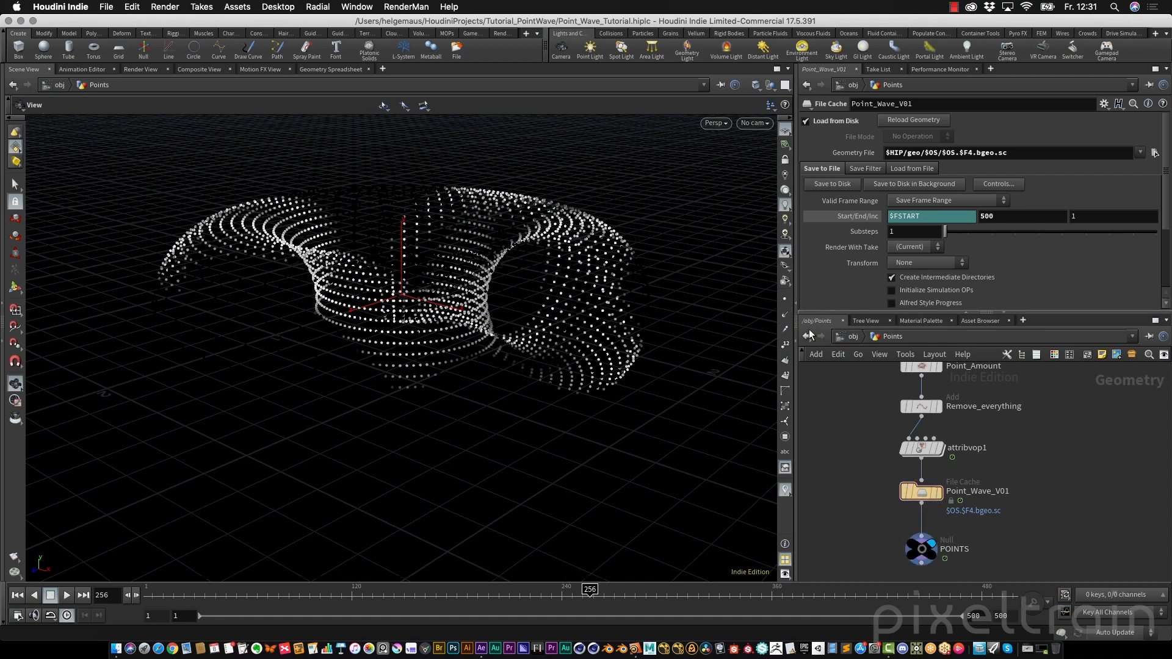
click(854, 336)
click(849, 451)
drag(244, 592, 392, 590)
key(ctrl+s)
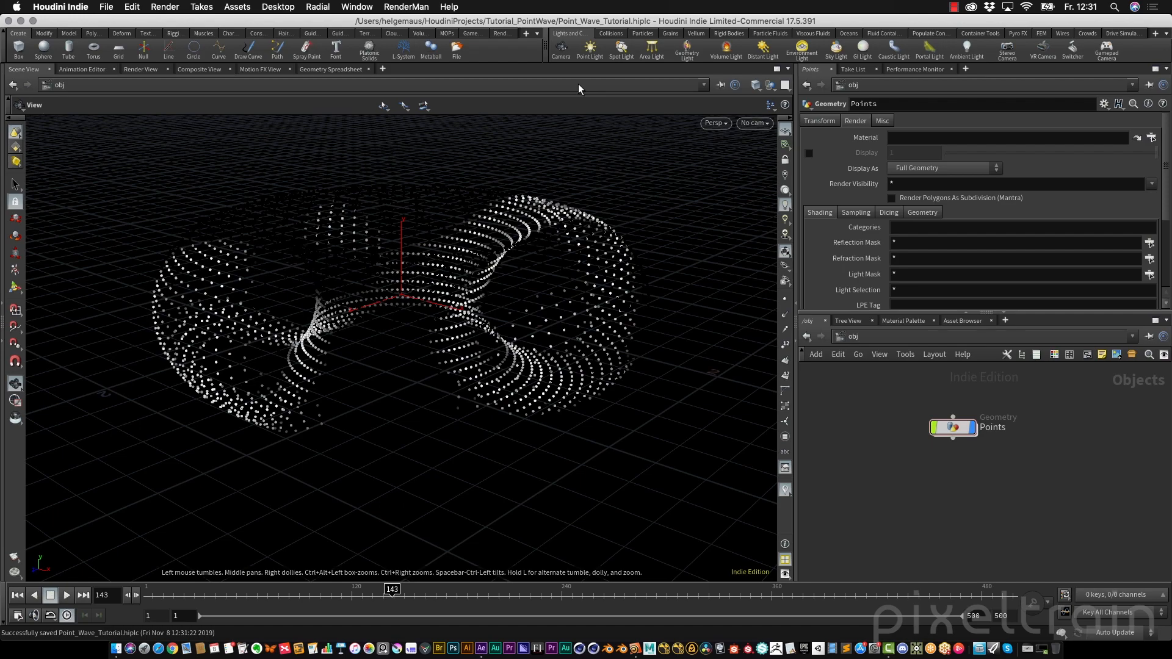
Create a new camera from the current viewport view
middle_drag(374, 317, 409, 322)
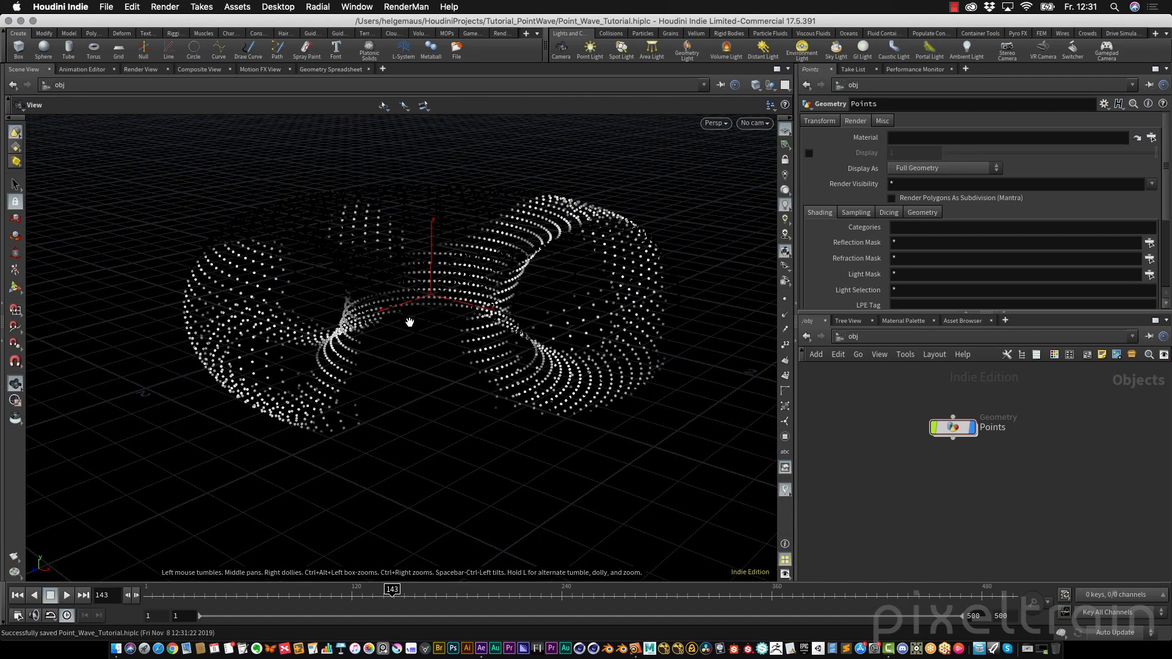
click(758, 124)
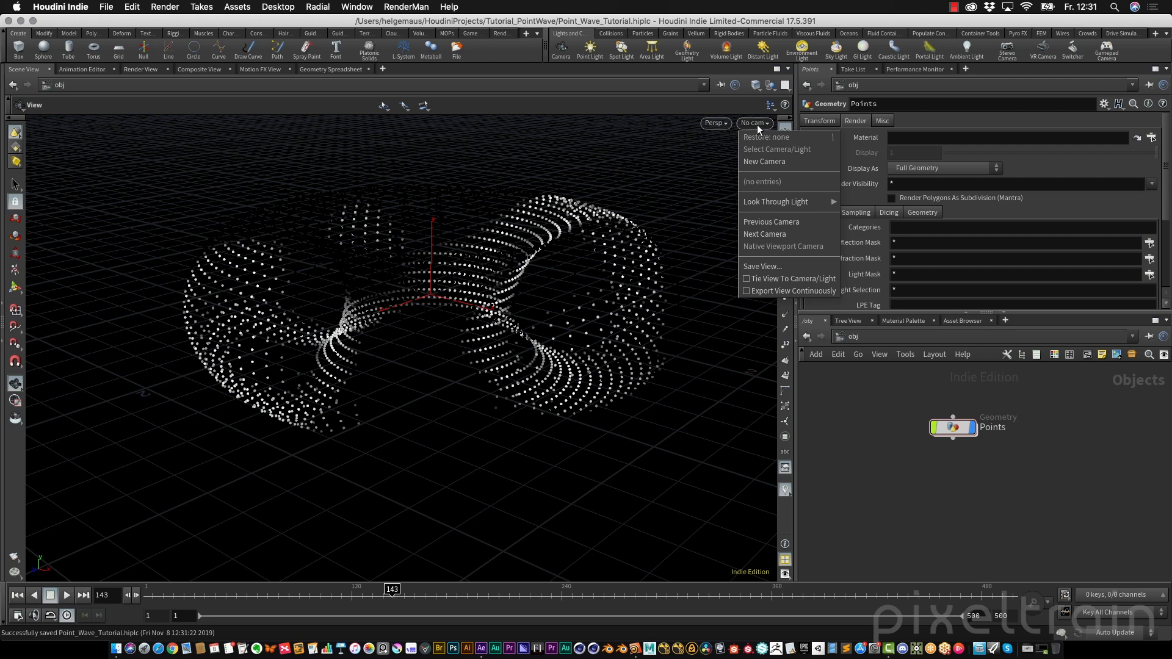
click(775, 161)
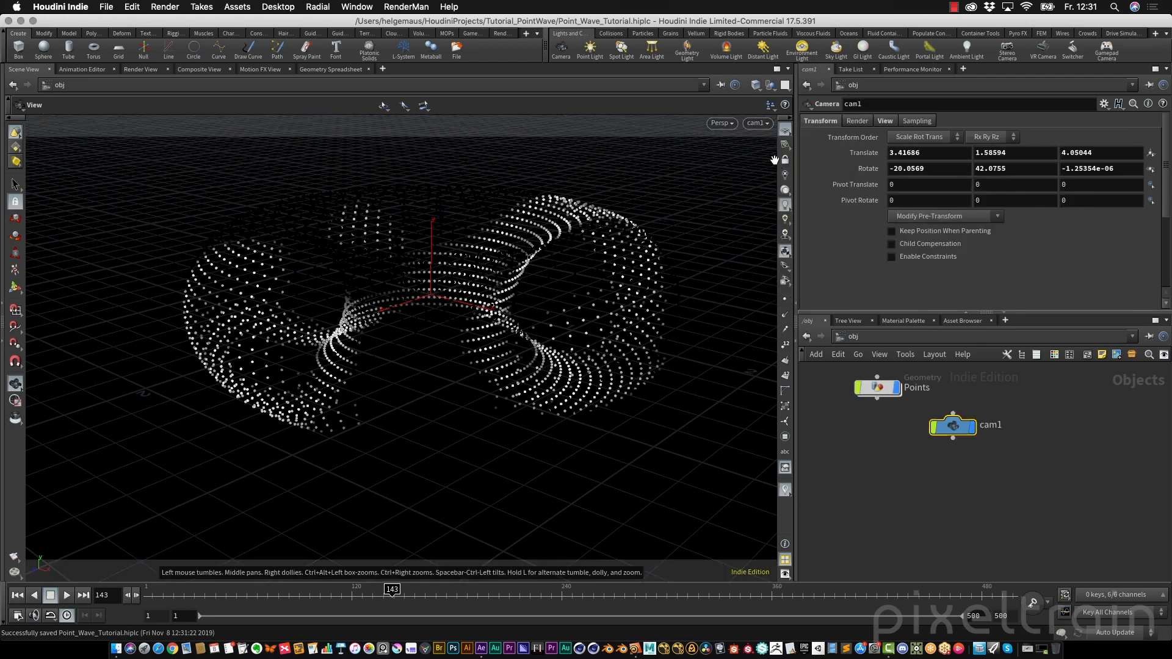
Reposition the new camera node and rename it shotCAM
middle_drag(887, 461, 896, 510)
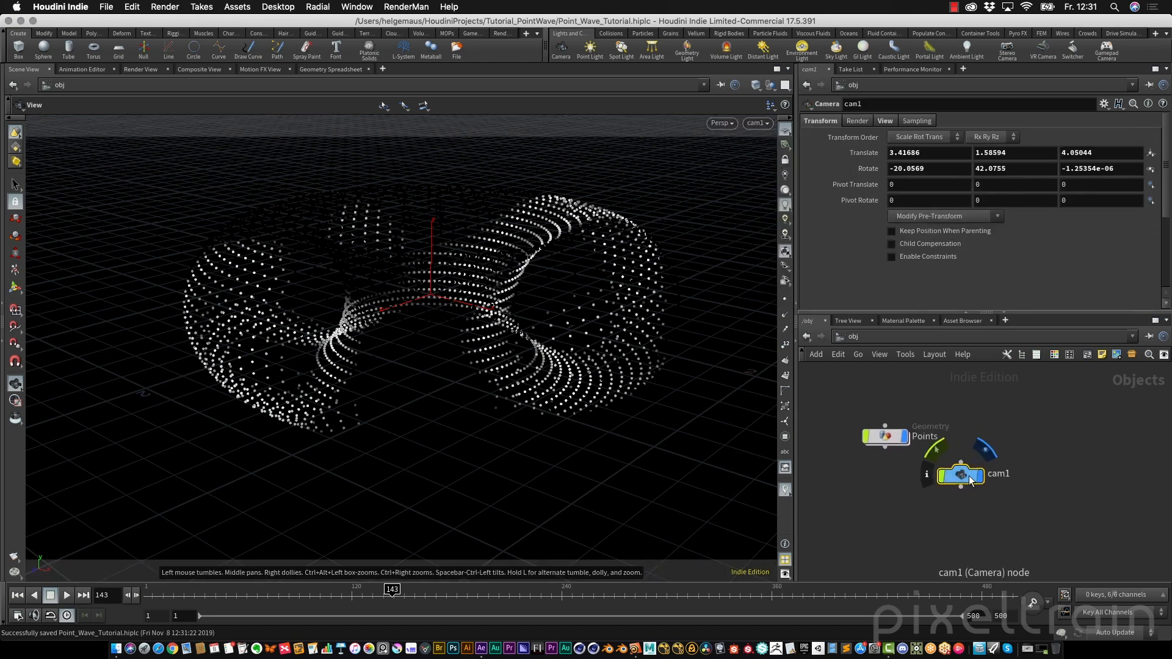
drag(963, 476, 897, 482)
click(927, 482)
double_click(967, 482)
text(shotCAM)
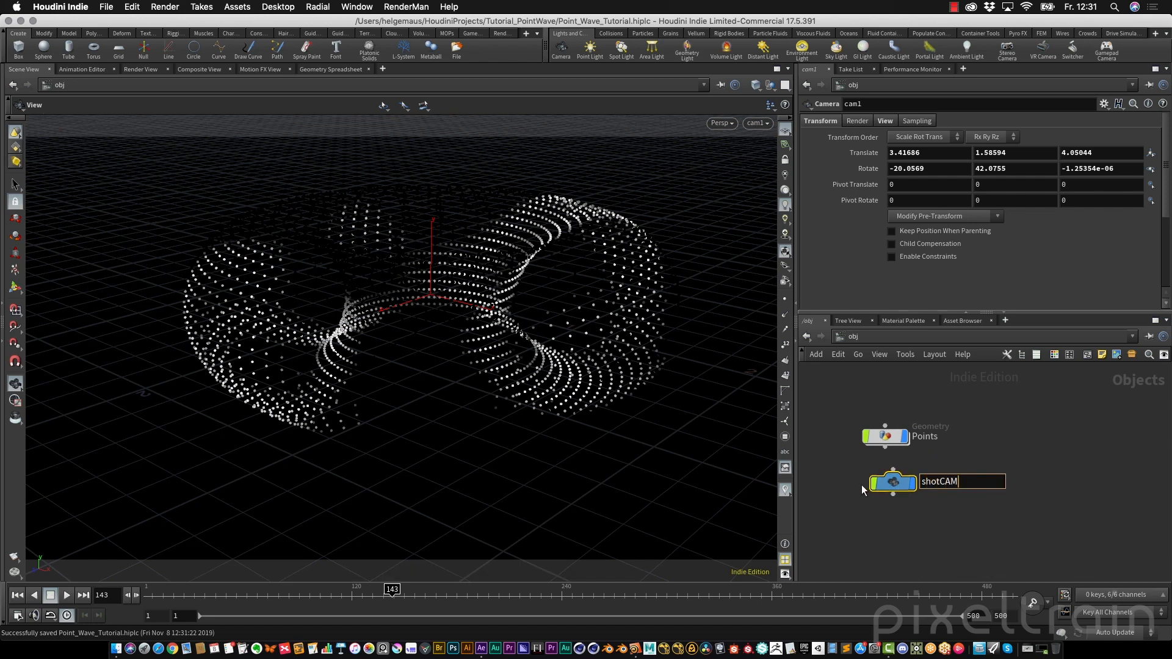
key(Return)
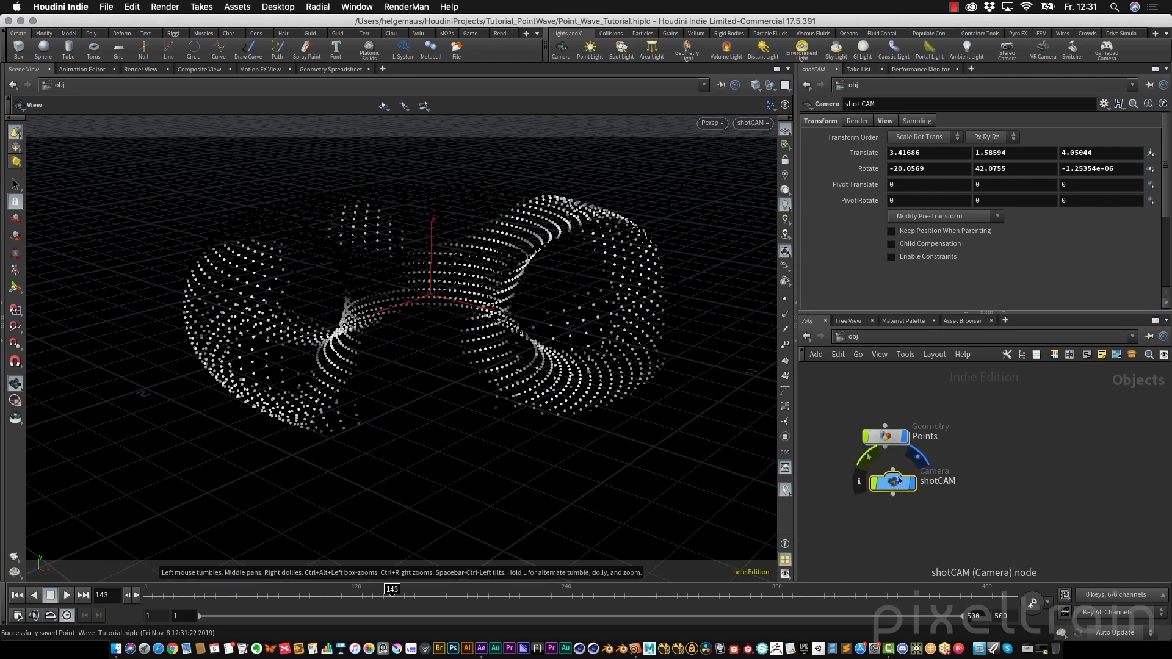
Look through and lock the viewport to shotCAM, then move and rotate the camera with its handle to frame the point wave
click(15, 287)
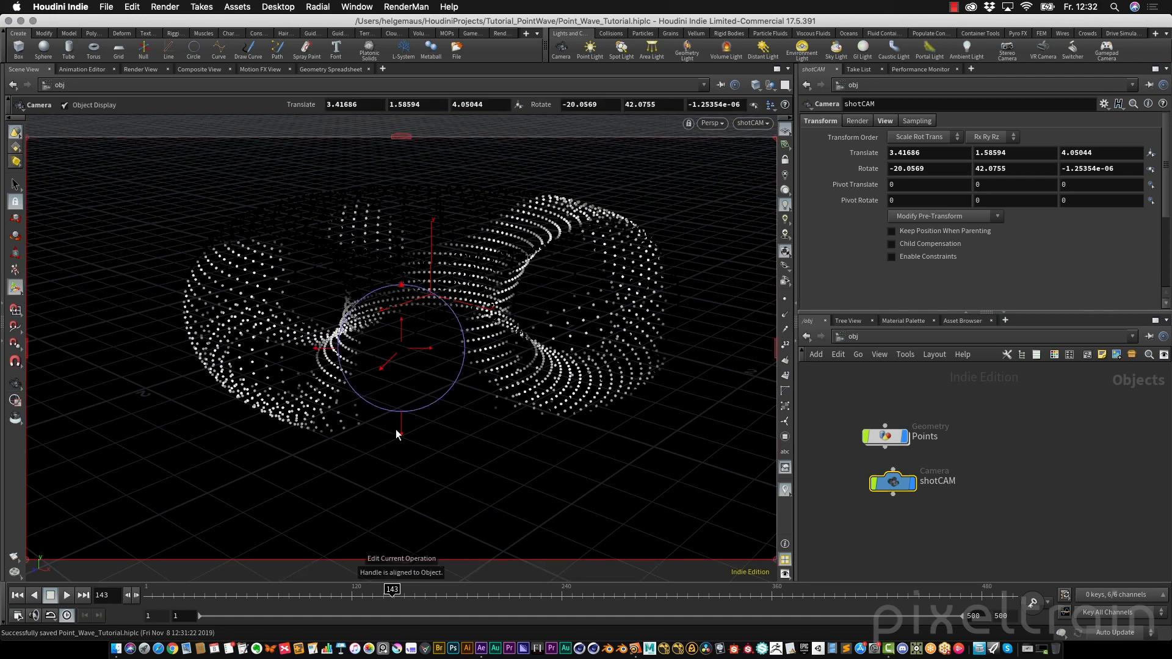
click(785, 131)
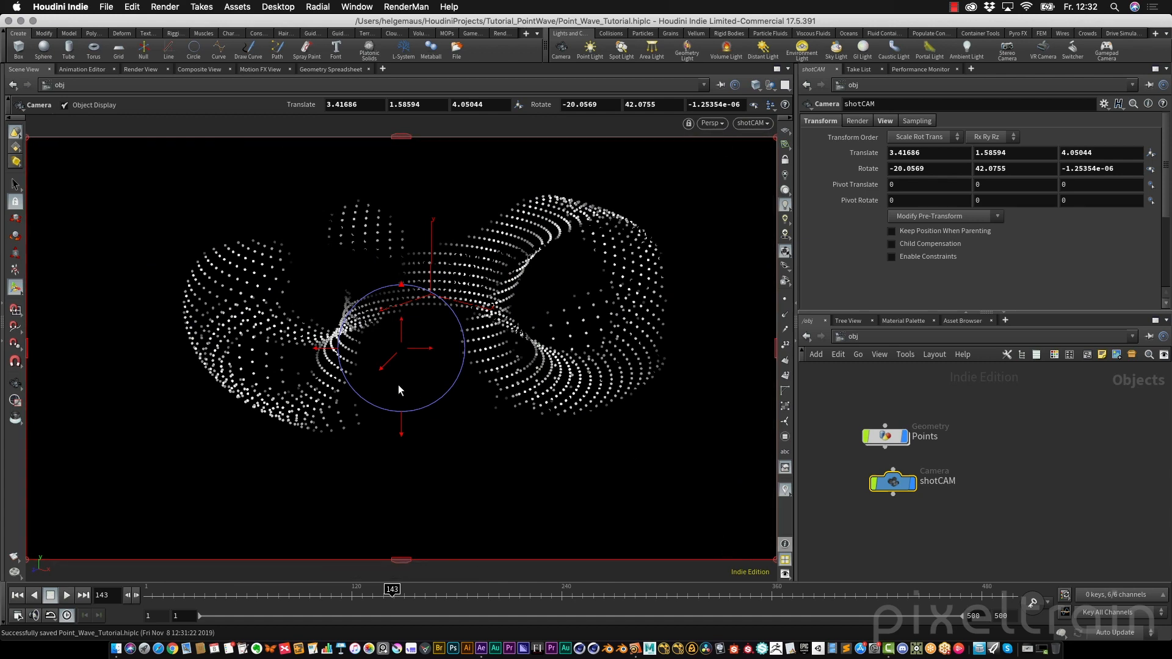
drag(424, 350, 405, 296)
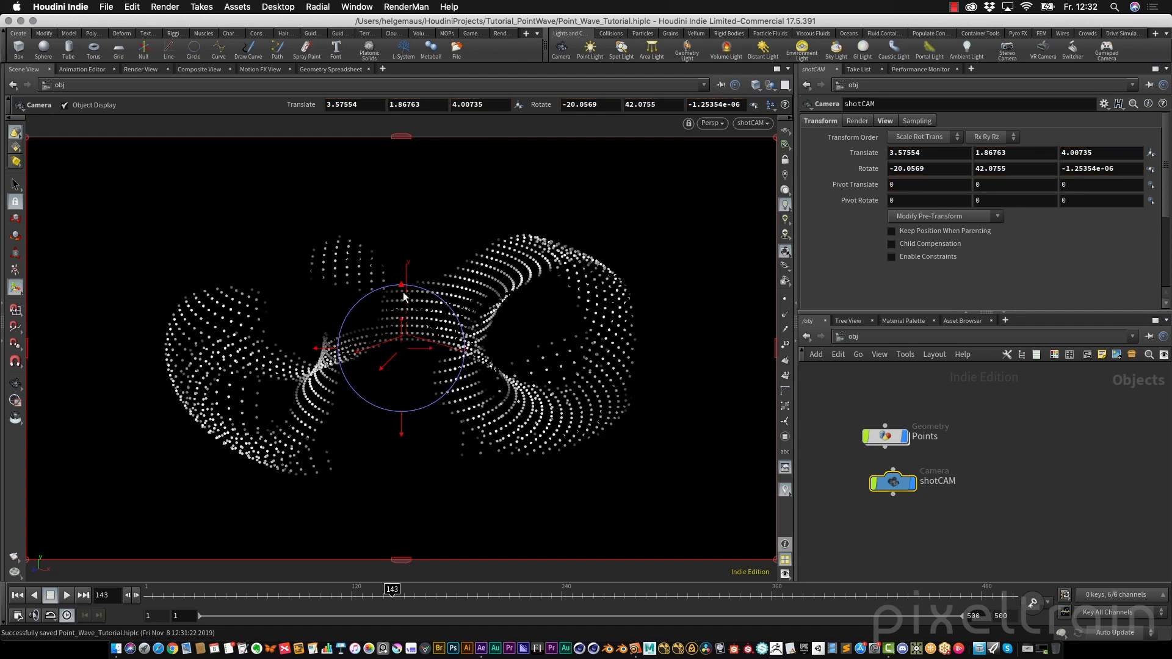
mouse_move(401, 437)
mouse_down()
mouse_move(405, 450)
mouse_move(411, 414)
mouse_move(410, 439)
mouse_up()
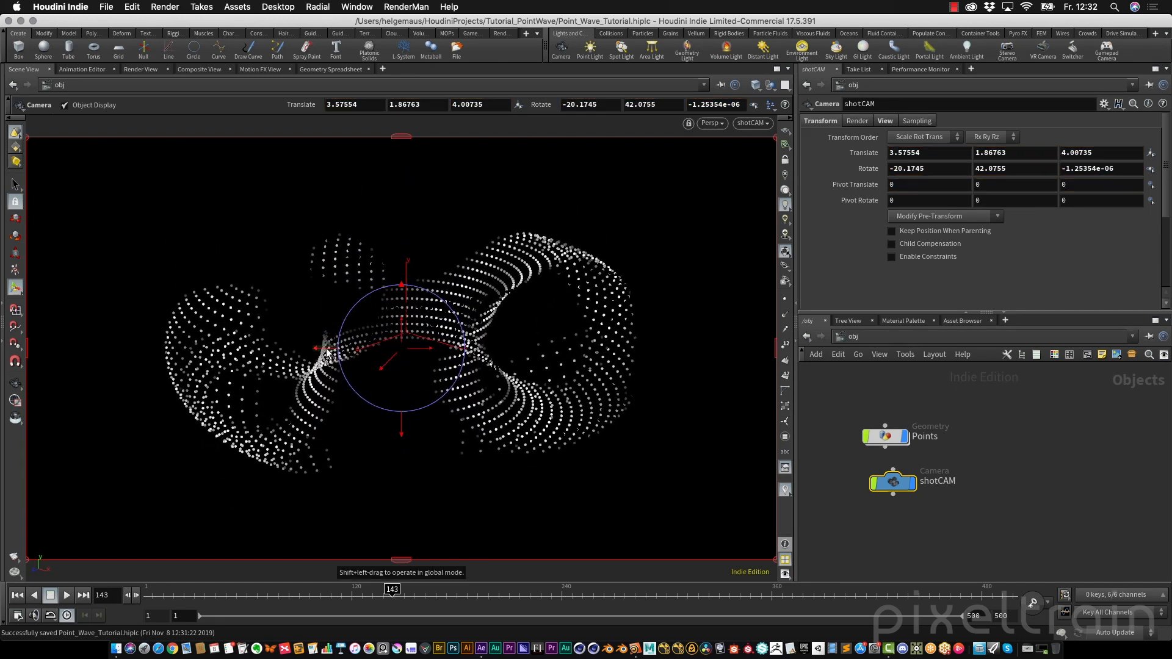
mouse_move(327, 350)
mouse_down()
mouse_move(295, 350)
mouse_move(335, 354)
mouse_up()
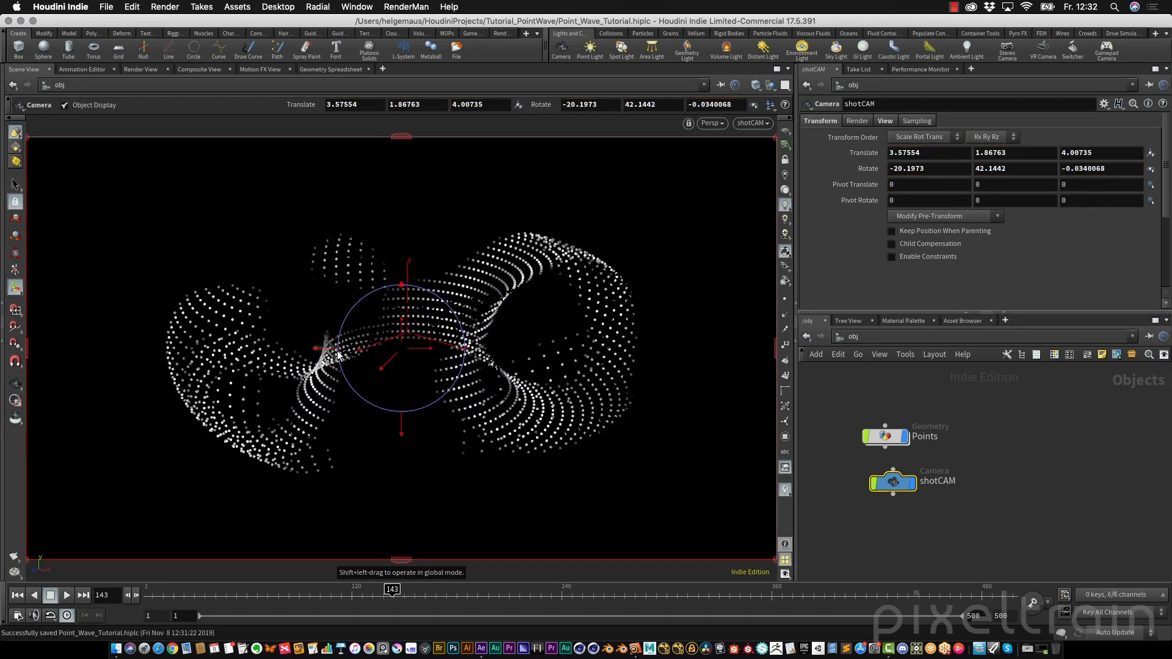
drag(401, 288, 403, 288)
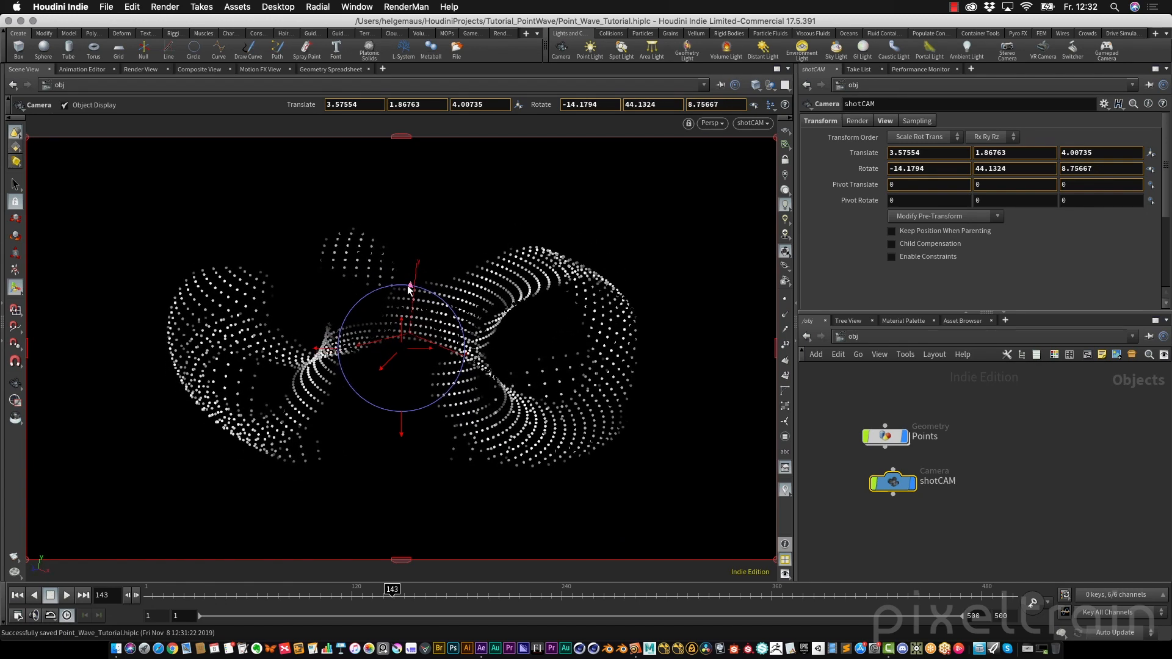
key(super+z)
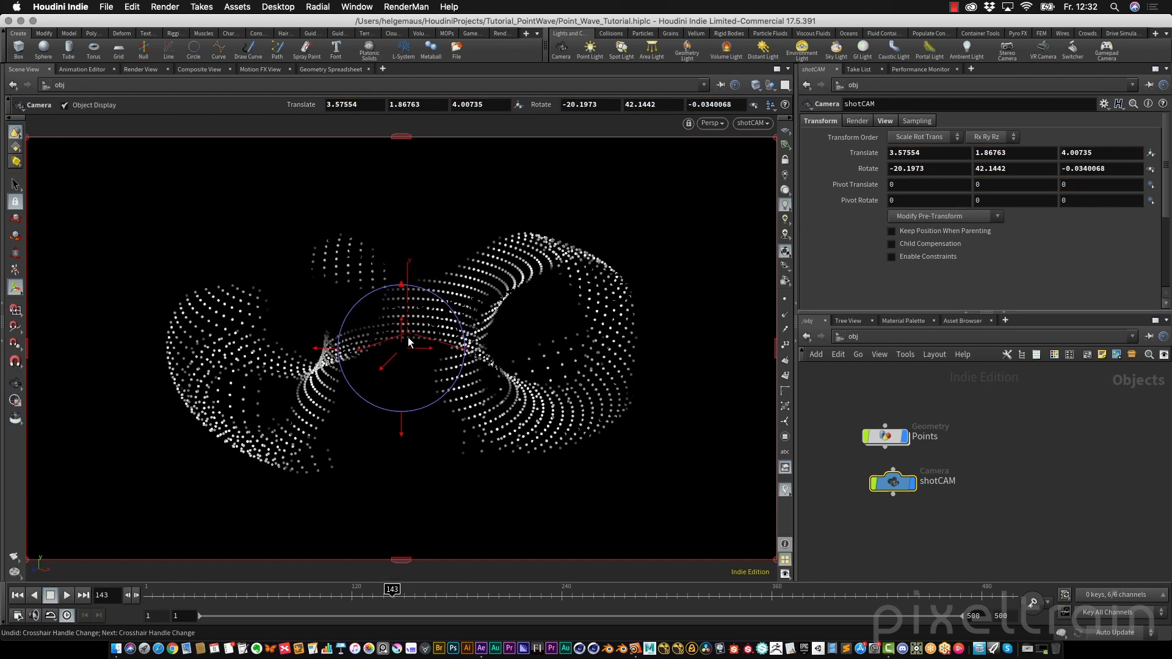
drag(403, 335, 401, 322)
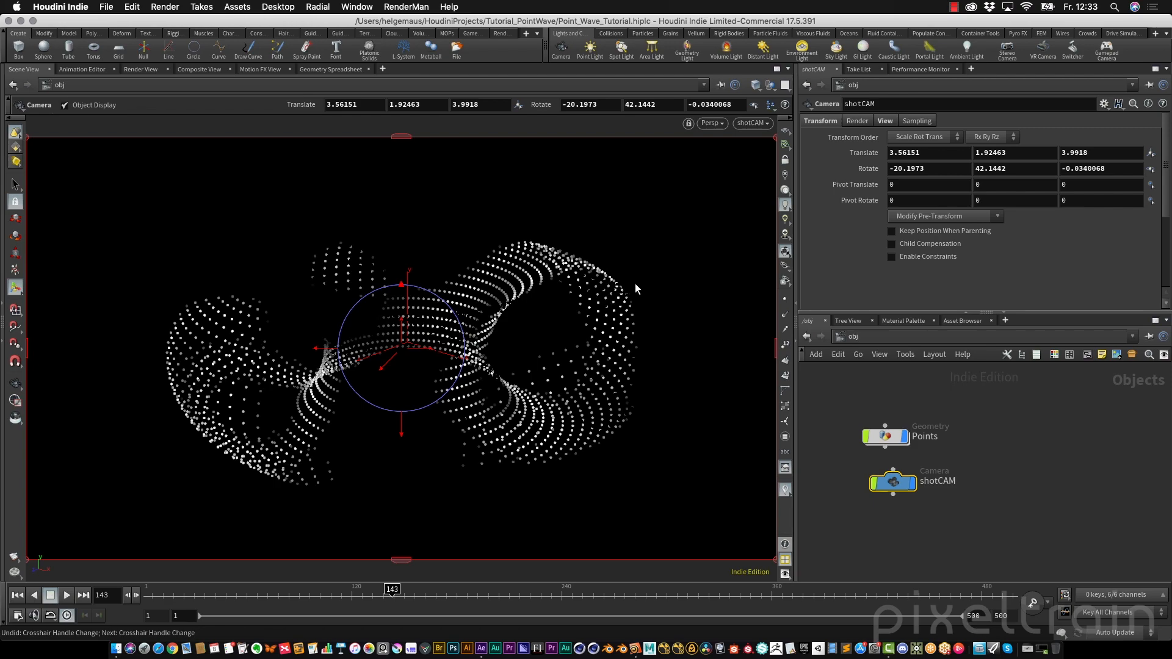
Examine the camera's placement relative to the point wave from outside the camera view
key(Escape)
drag(653, 275, 619, 281)
alt+right_drag(619, 281, 607, 283)
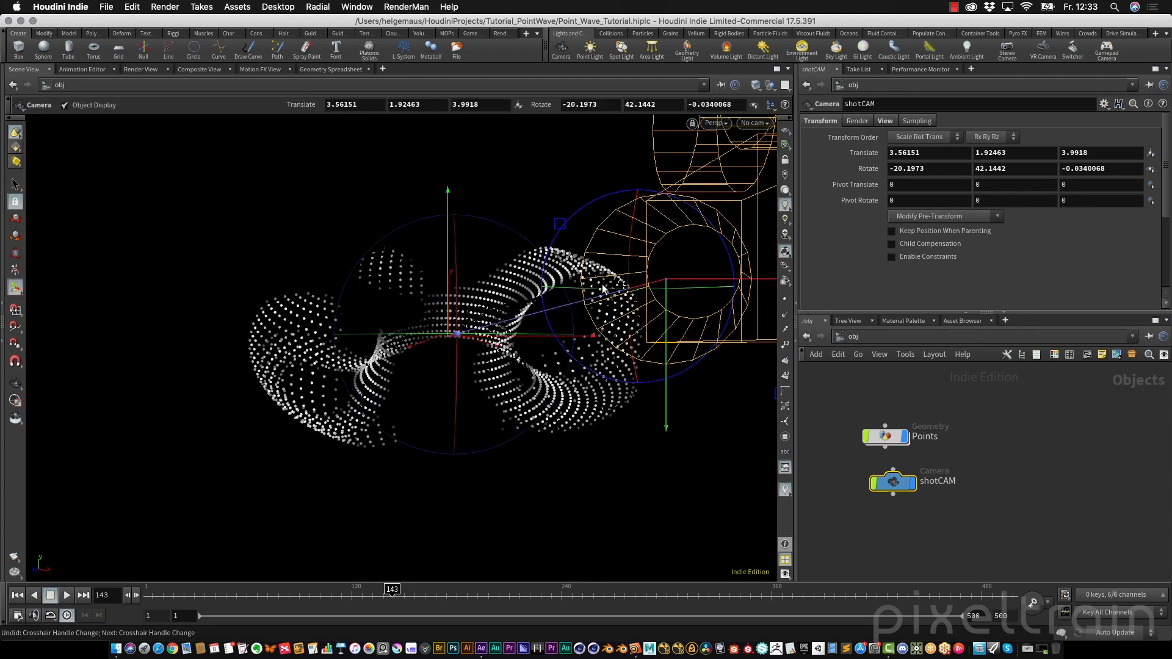
alt+middle_drag(493, 328, 355, 323)
drag(355, 324, 288, 311)
key(Escape)
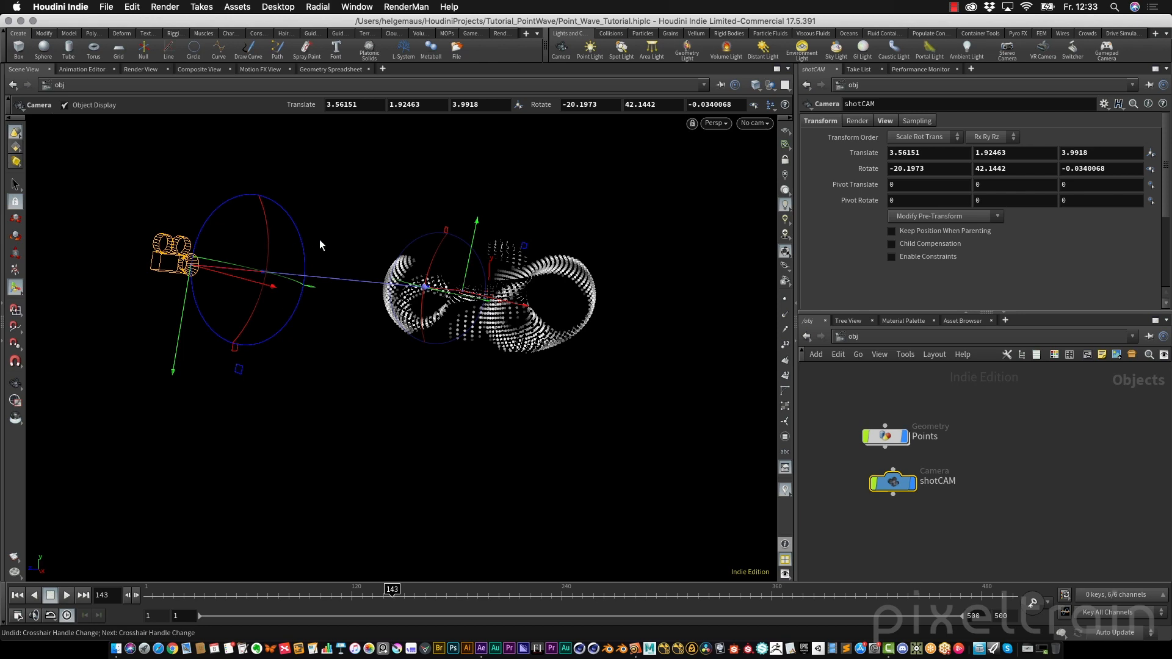
Look through shotCAM again and nudge its position slightly to refine the framing
click(766, 123)
click(751, 181)
click(786, 161)
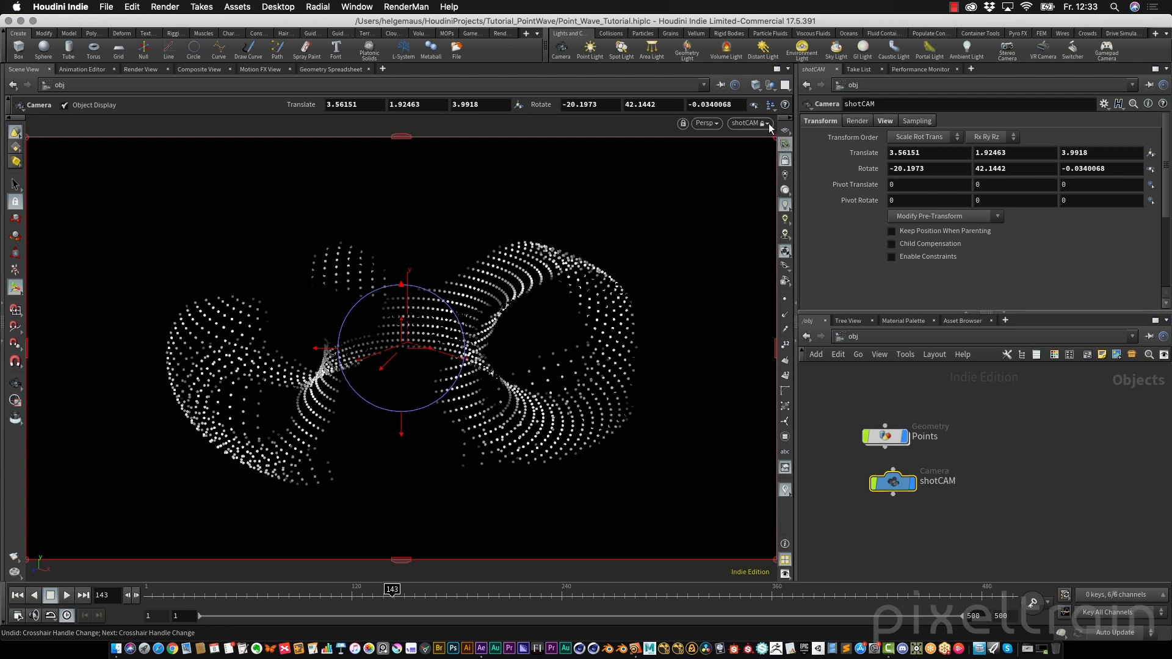
key(Escape)
drag(526, 335, 569, 330)
middle_drag(560, 346, 581, 331)
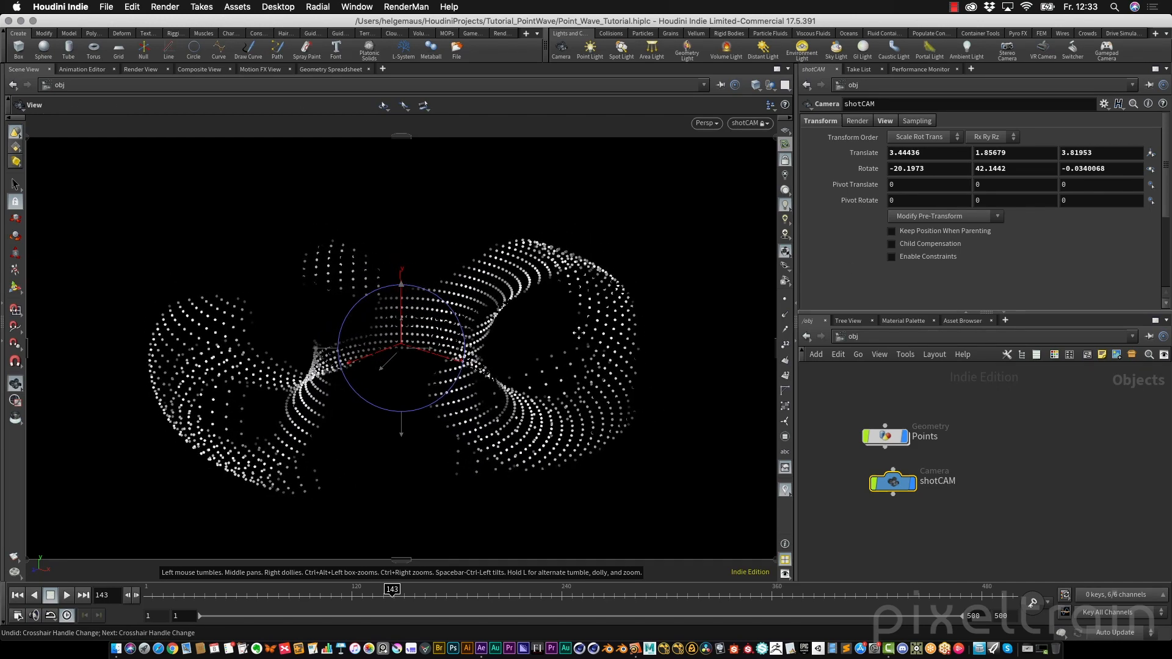
click(785, 161)
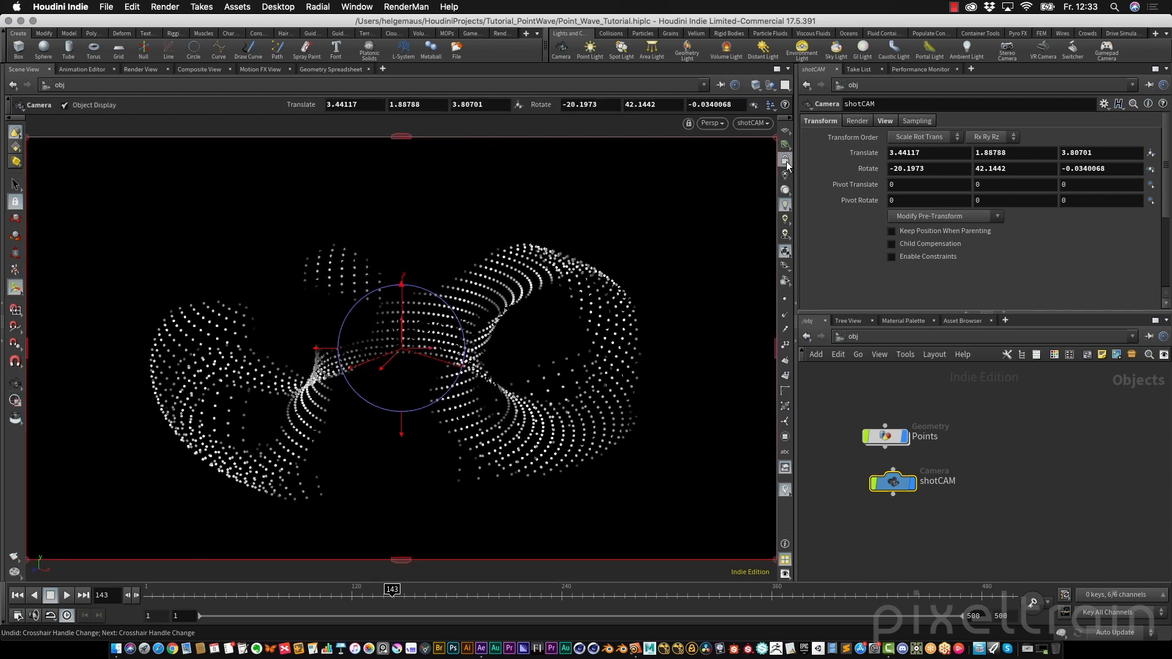
click(786, 161)
Switch the network editor to the out network for render outputs
alt+right_drag(581, 432, 626, 395)
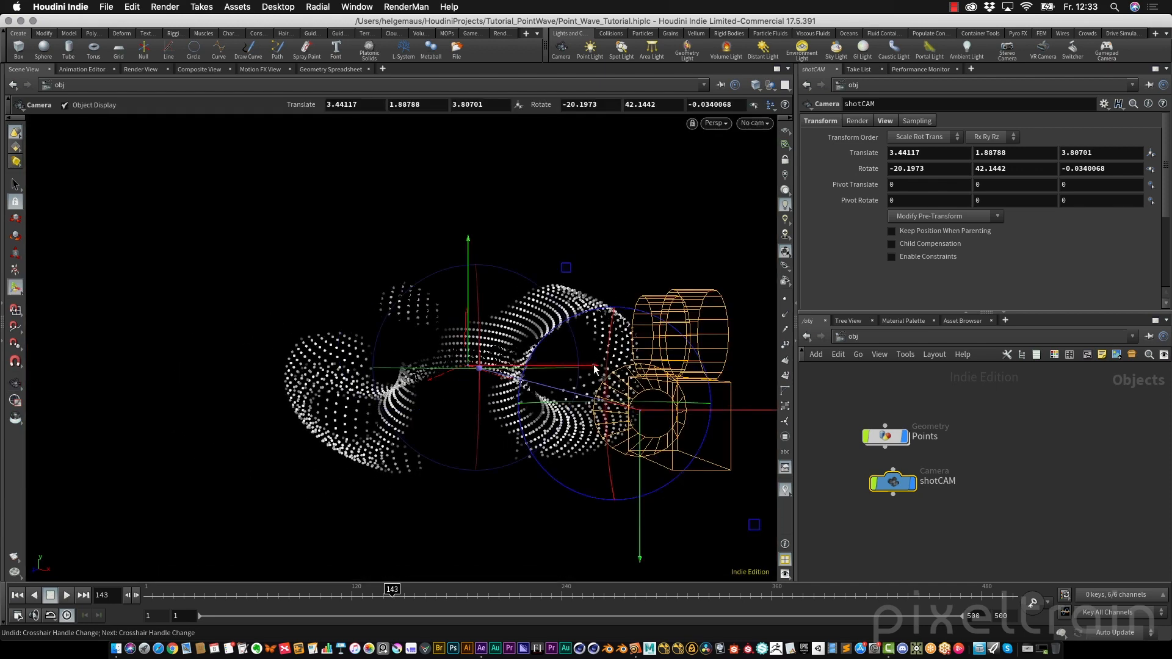
alt+drag(594, 364, 510, 366)
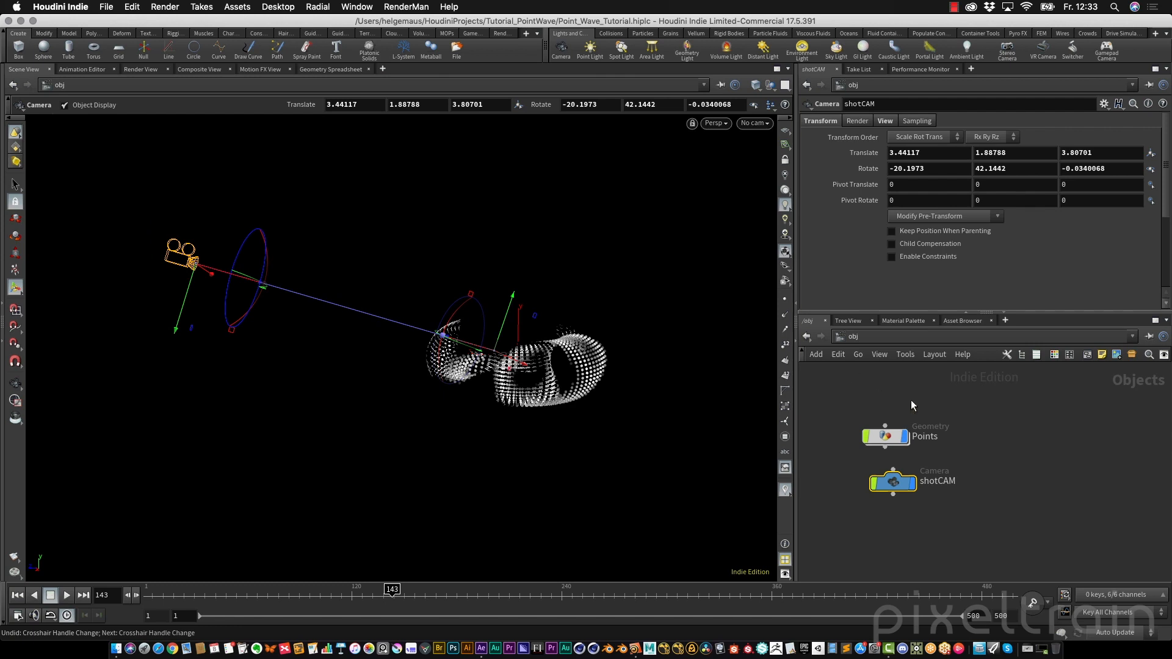
click(890, 336)
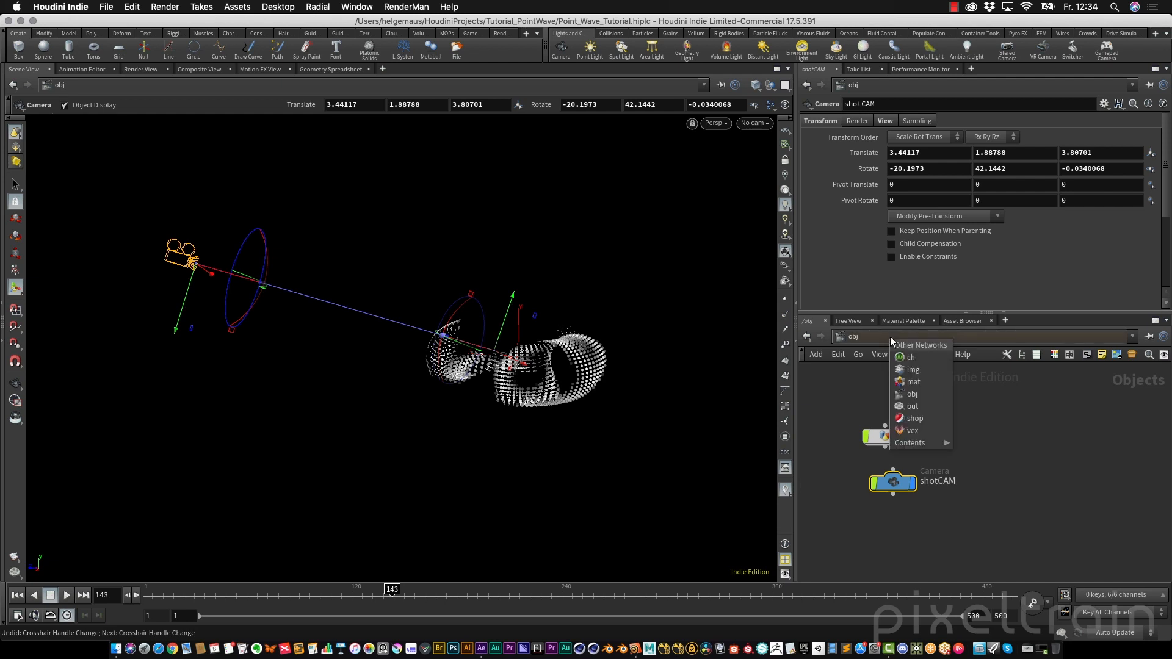
click(929, 407)
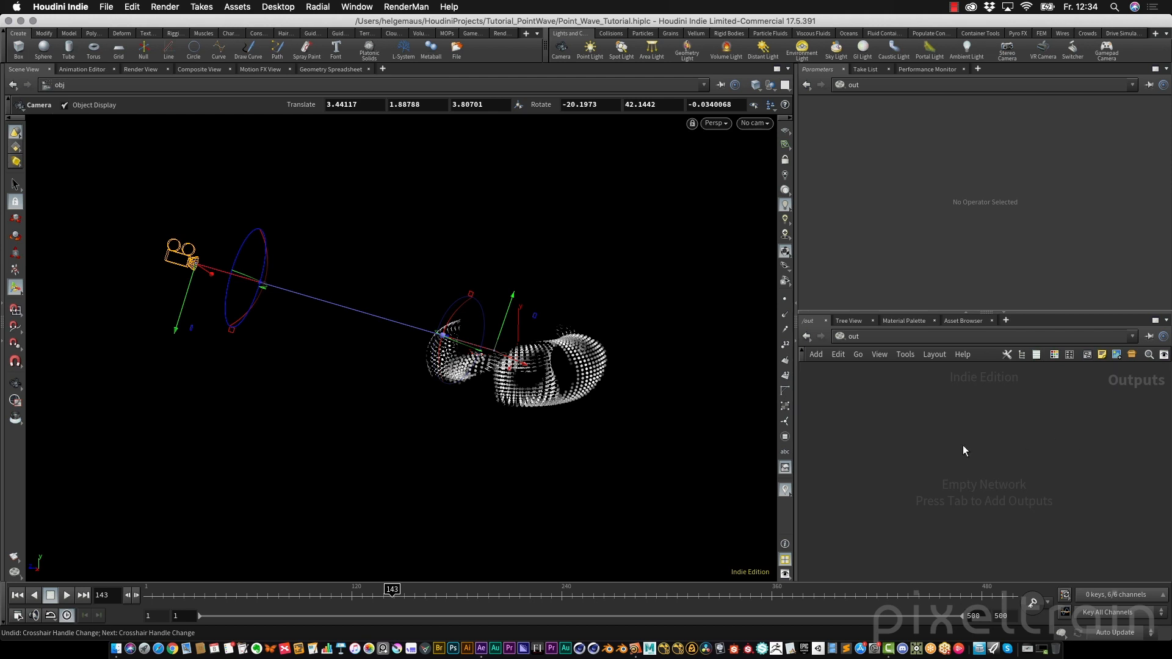
key(Tab)
key(Escape)
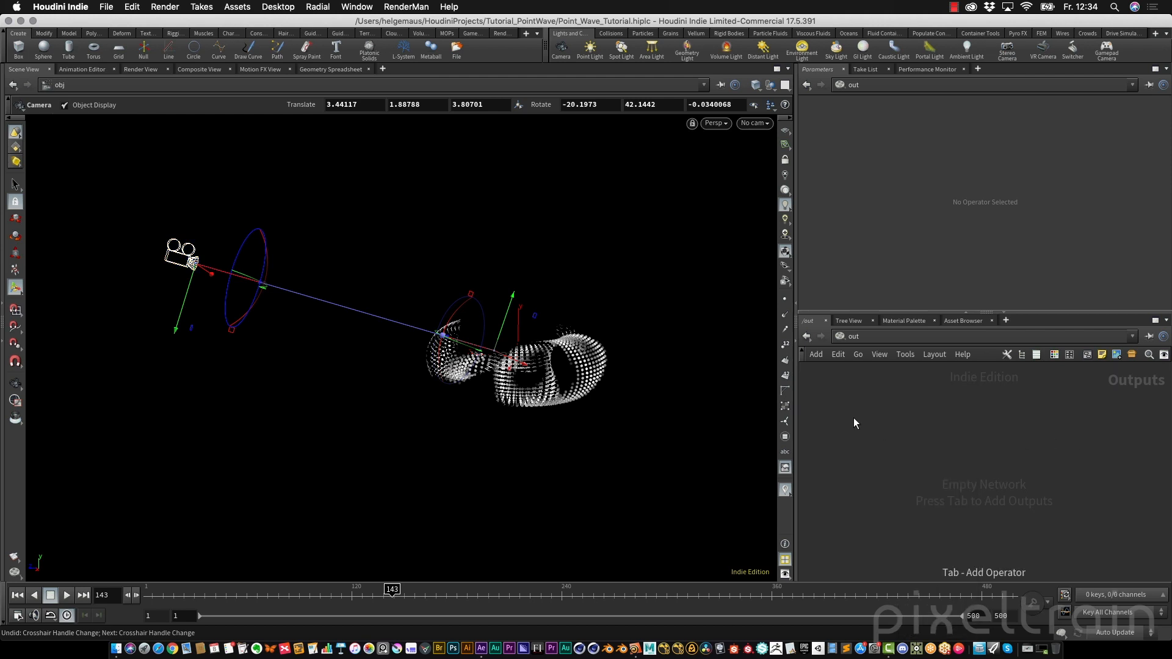
click(165, 7)
mouse_move(174, 26)
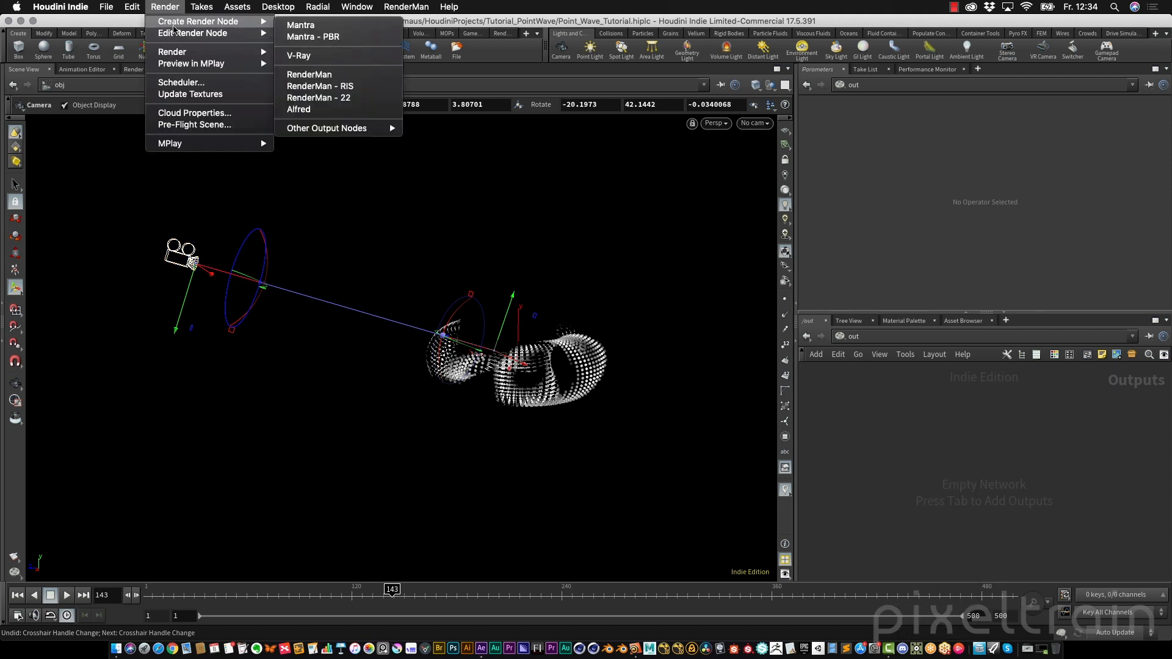
click(838, 229)
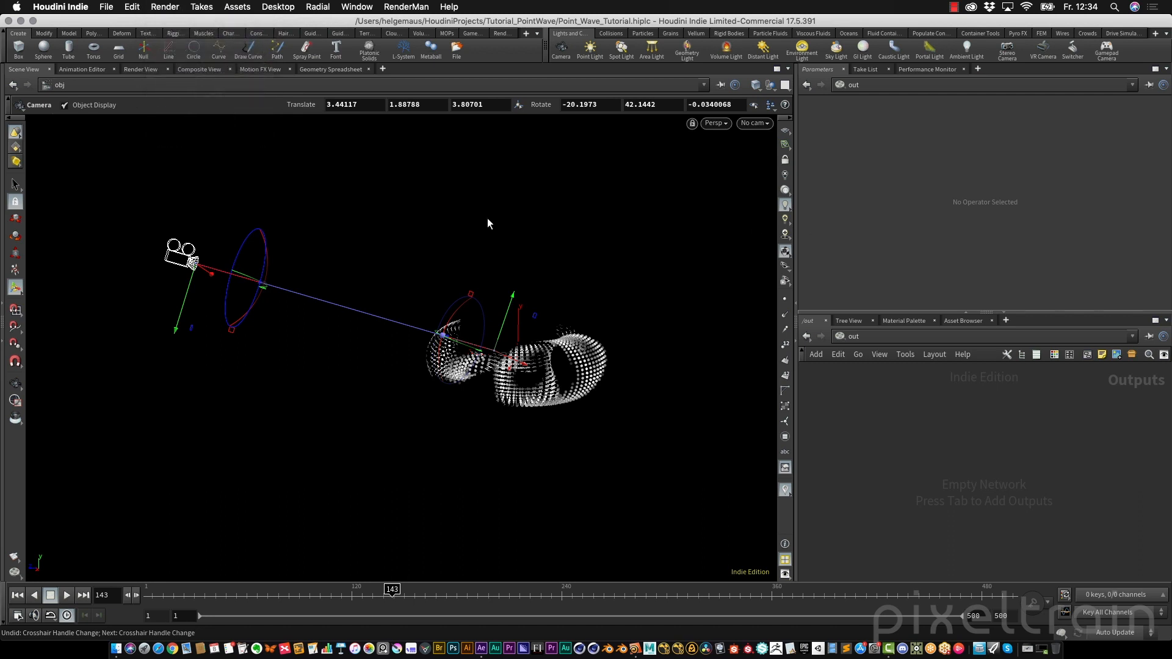
Start an interactive Mantra render of the scene in the Render View
click(141, 69)
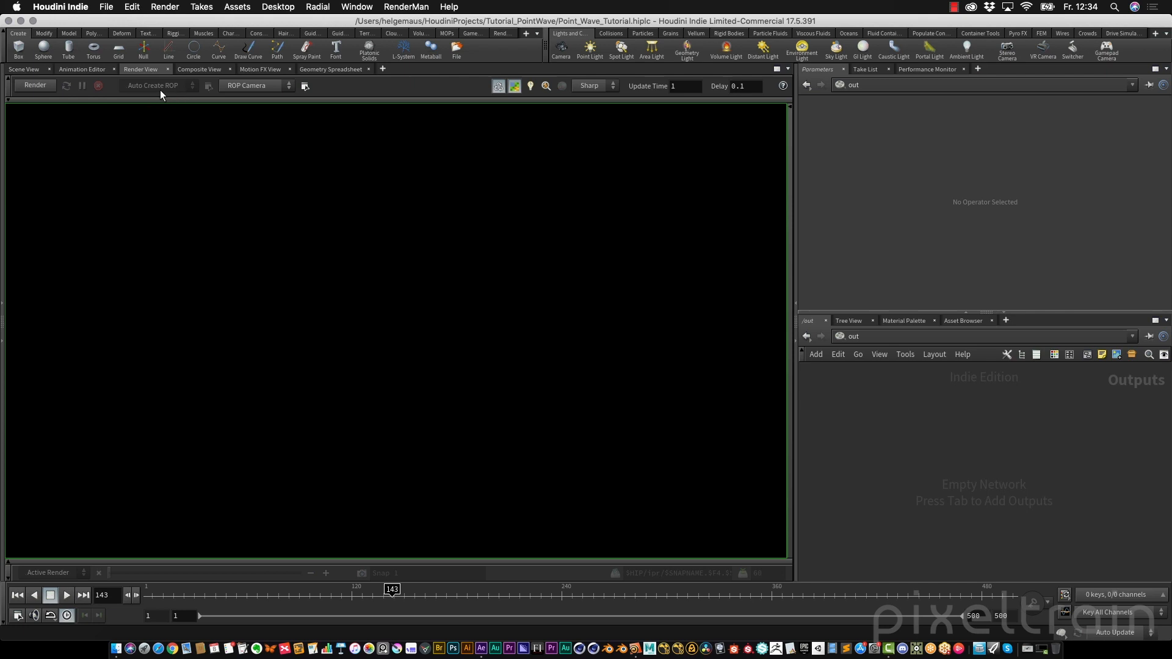
click(35, 85)
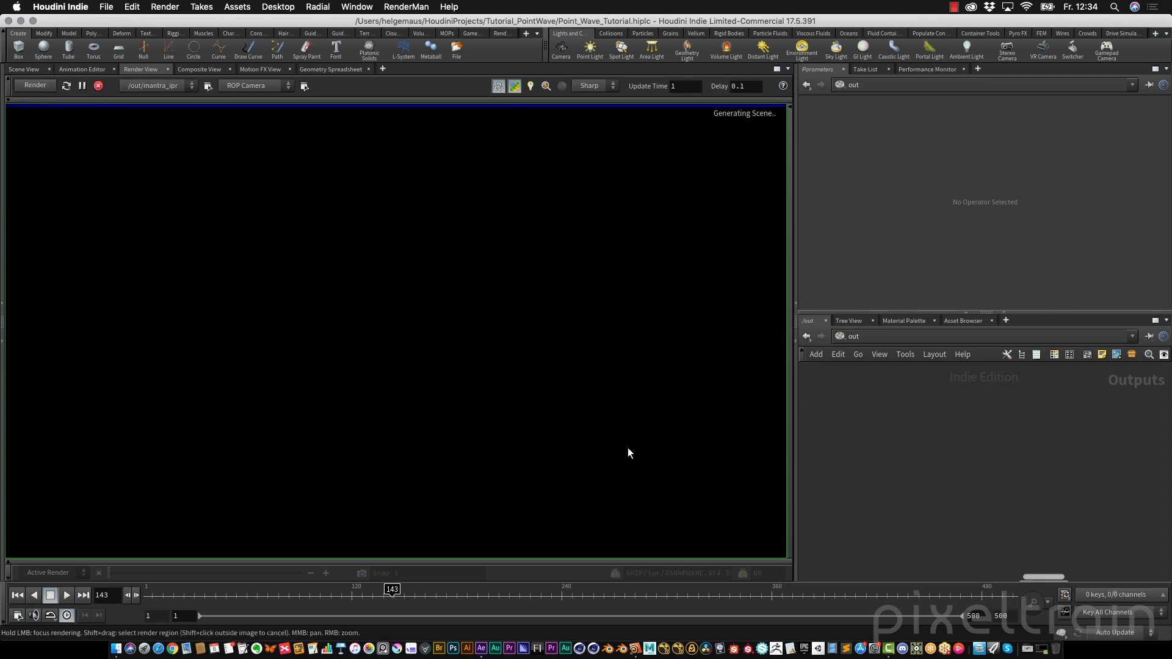
middle_drag(1032, 489, 990, 389)
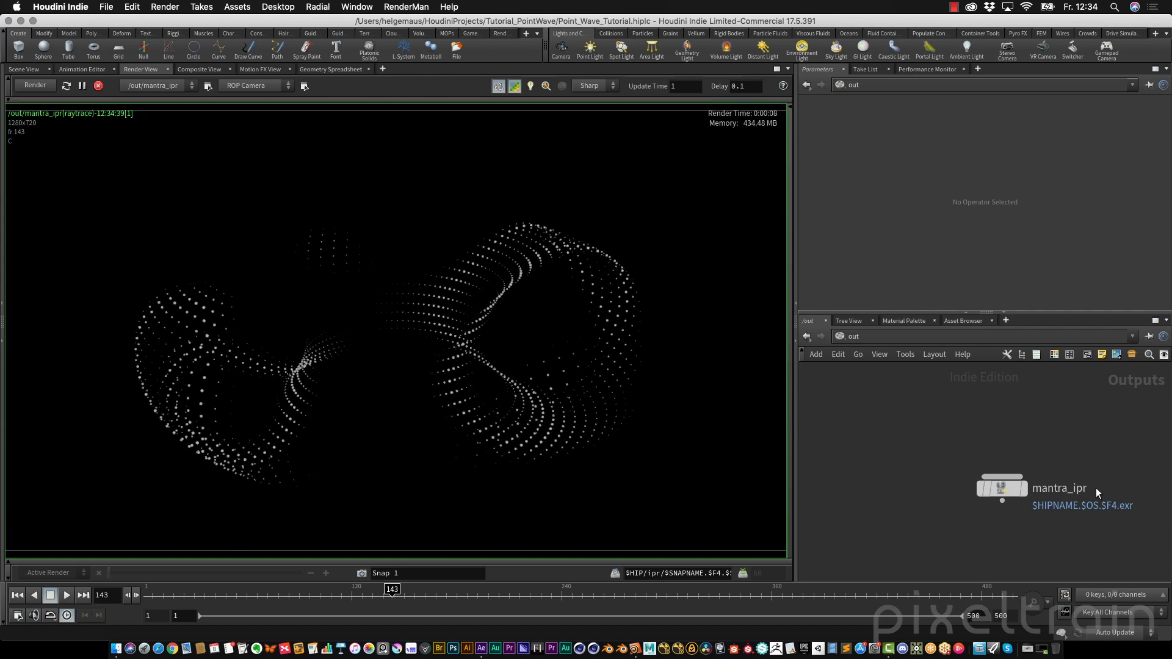
scroll(470, 405, down, 1)
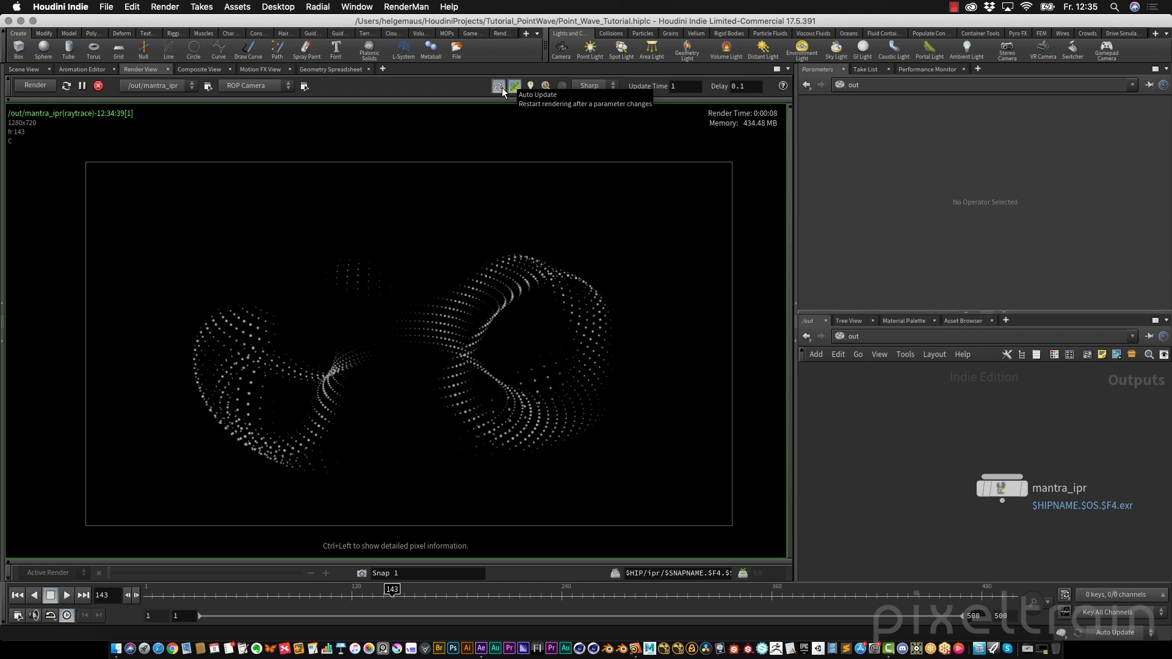
click(23, 69)
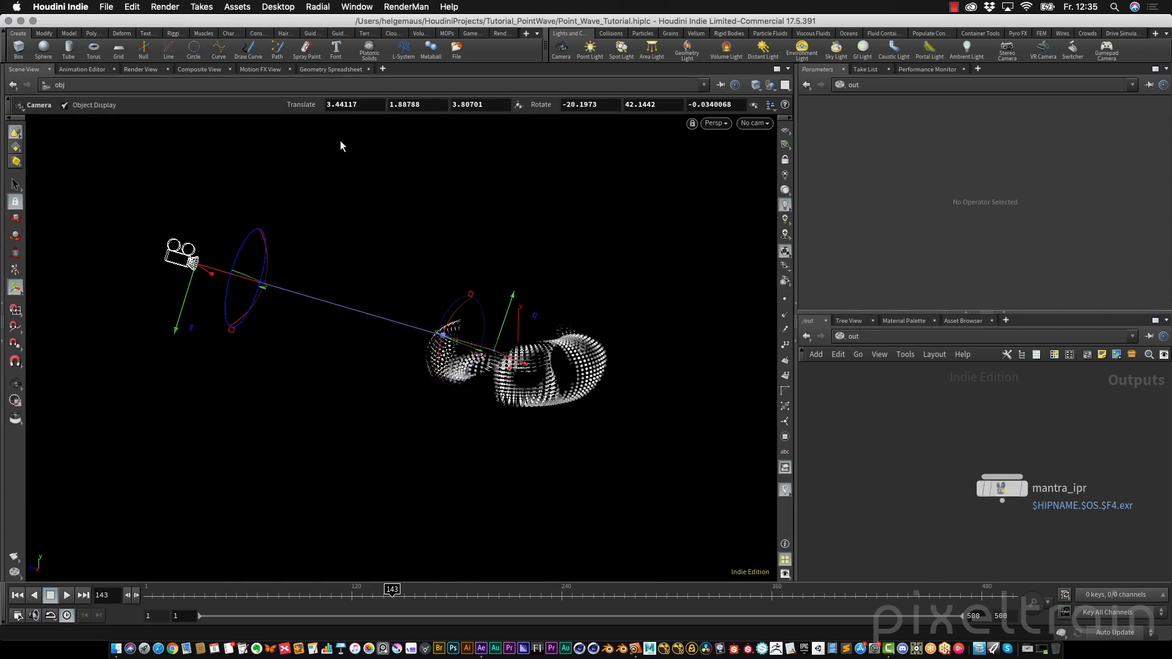
click(149, 70)
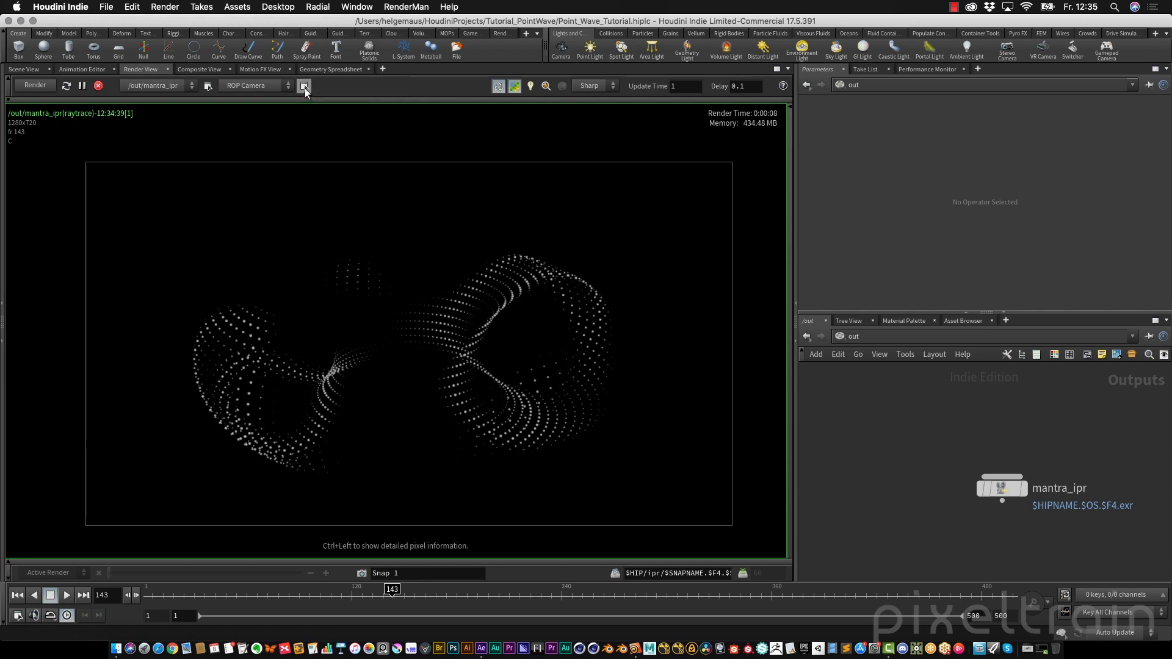
click(259, 89)
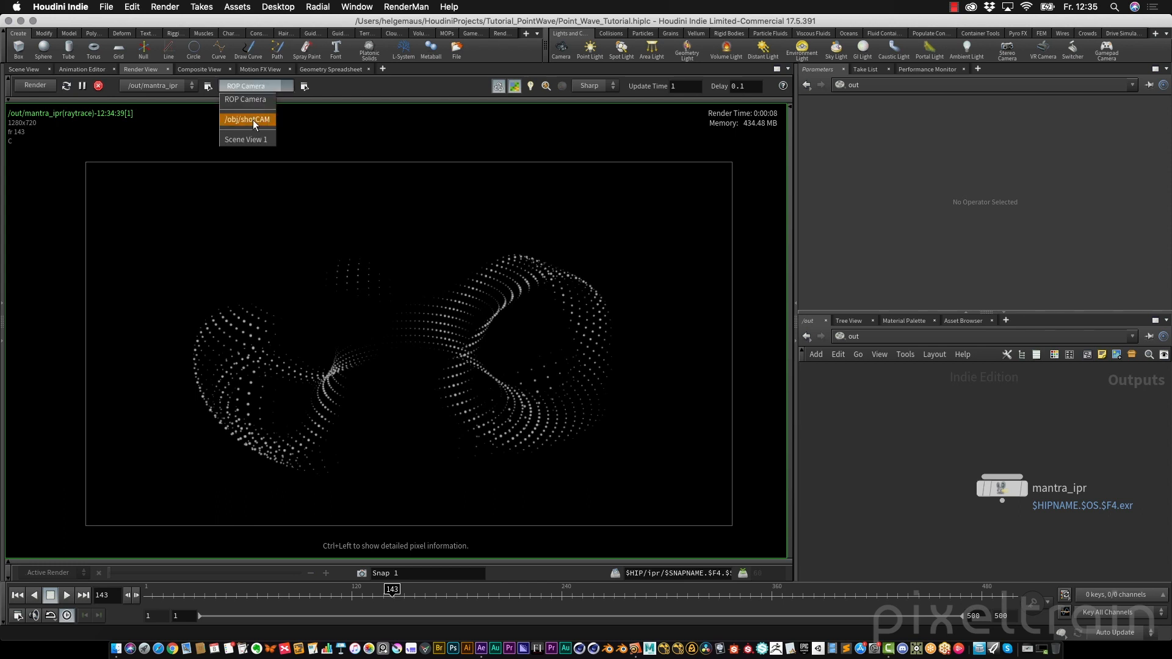
click(265, 85)
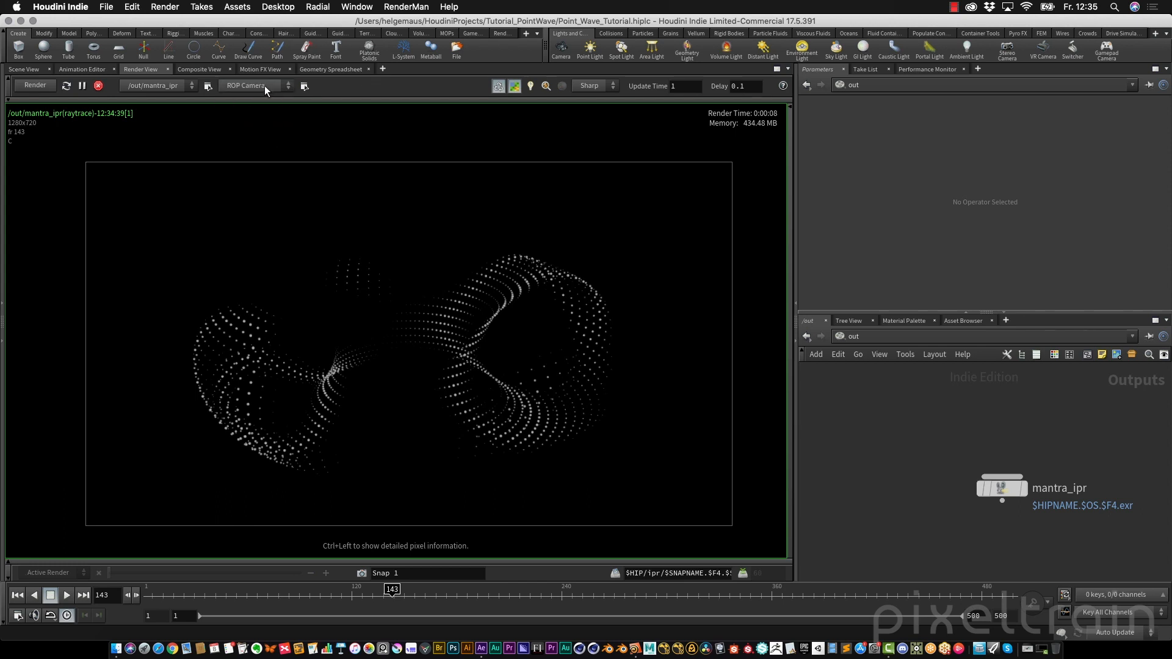
Set the mantra_ipr node's render camera to /obj/shotCAM
click(1004, 488)
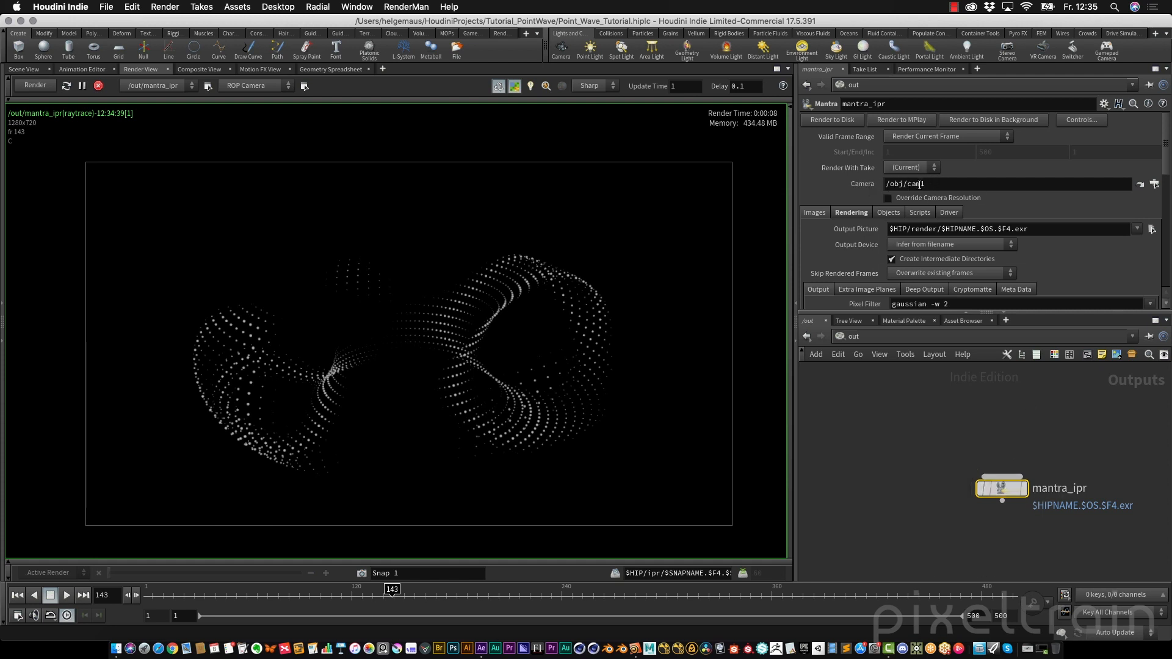
click(1155, 183)
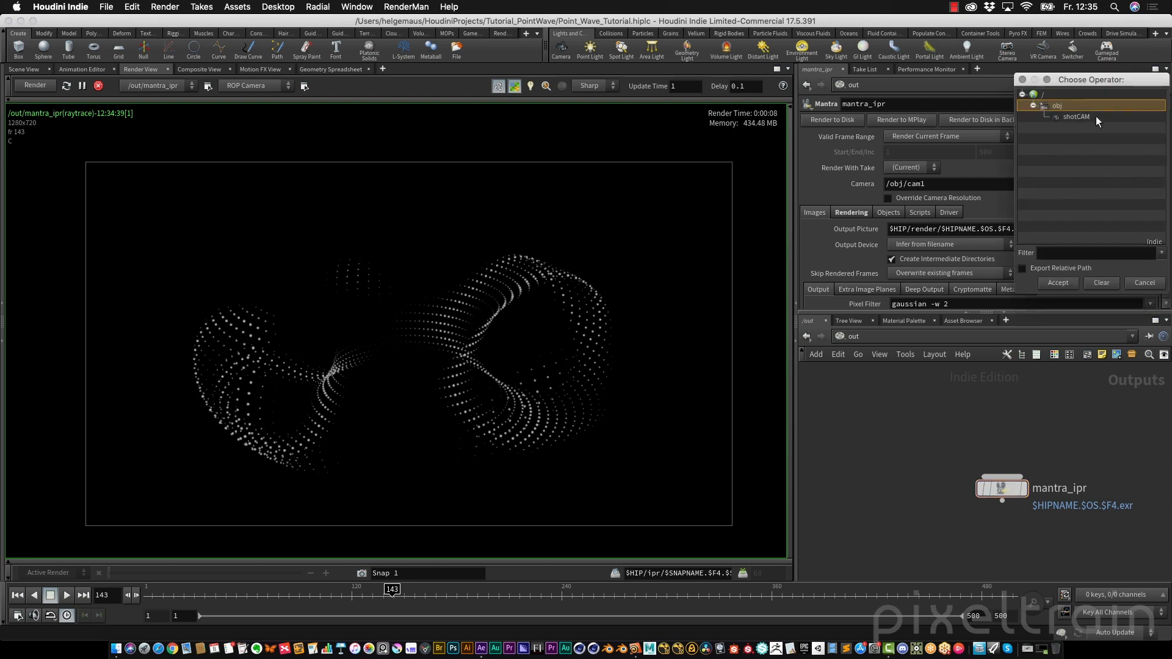
click(1095, 116)
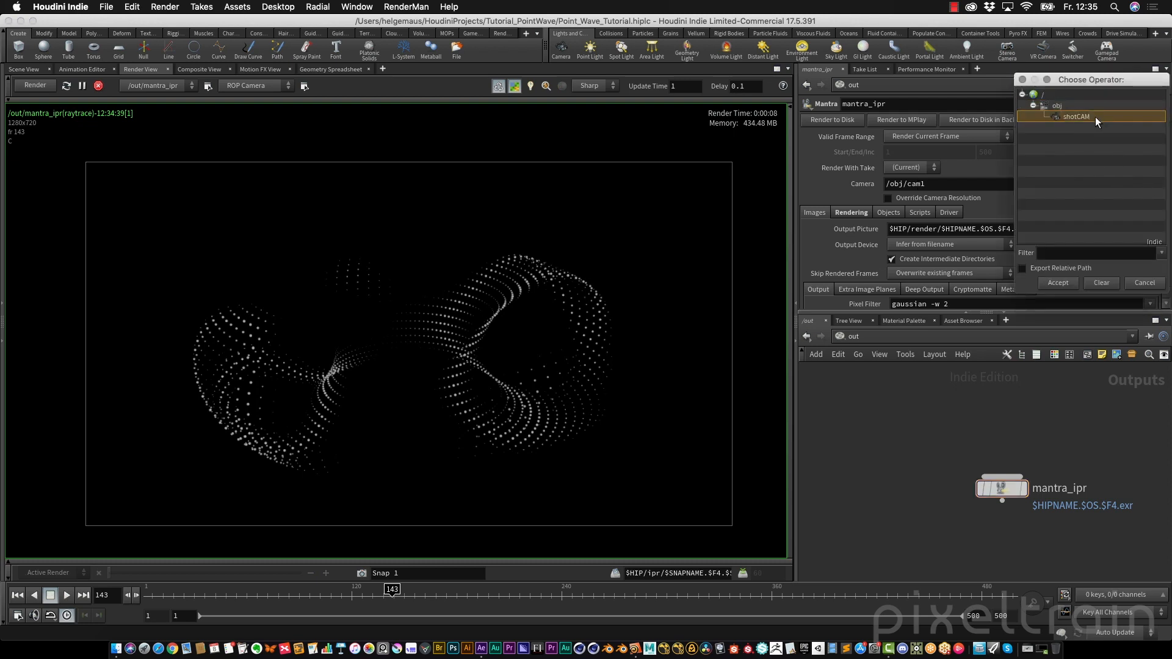
click(1058, 283)
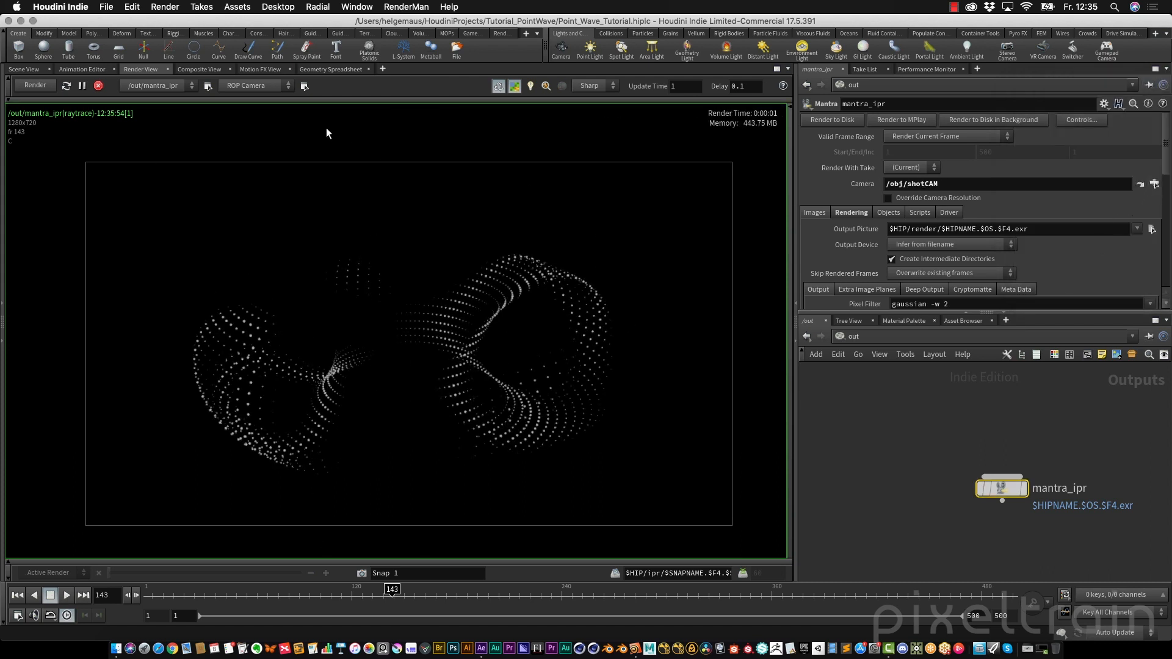
Open the render camera's parameters in a floating window and move it beside the render
click(305, 86)
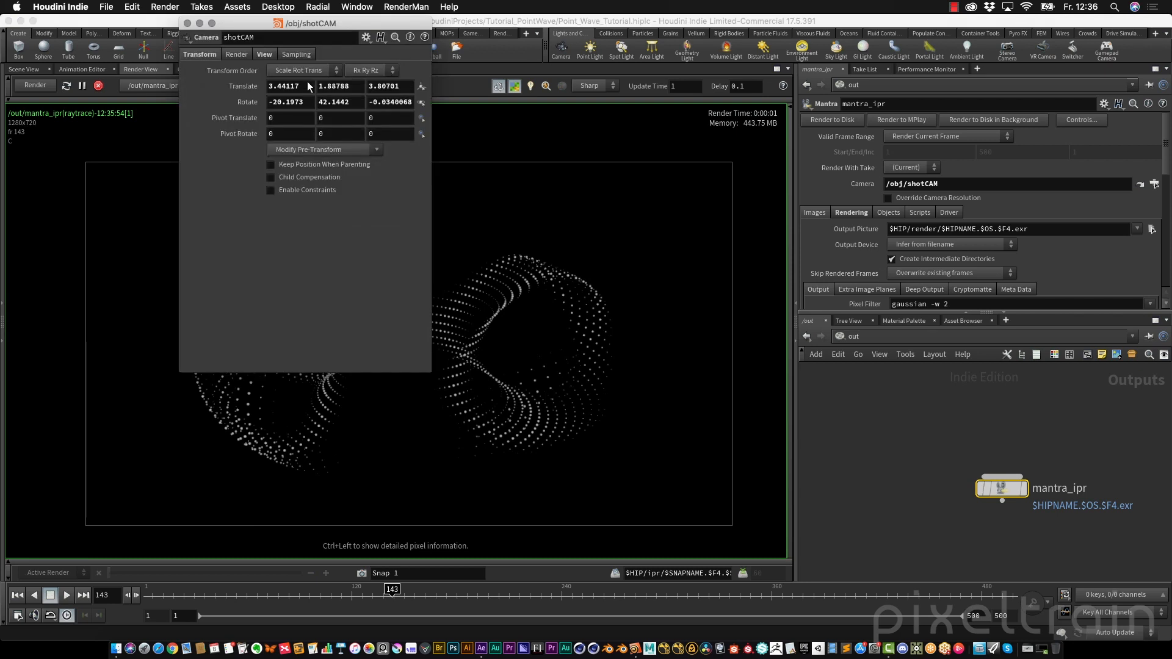
drag(259, 23, 679, 83)
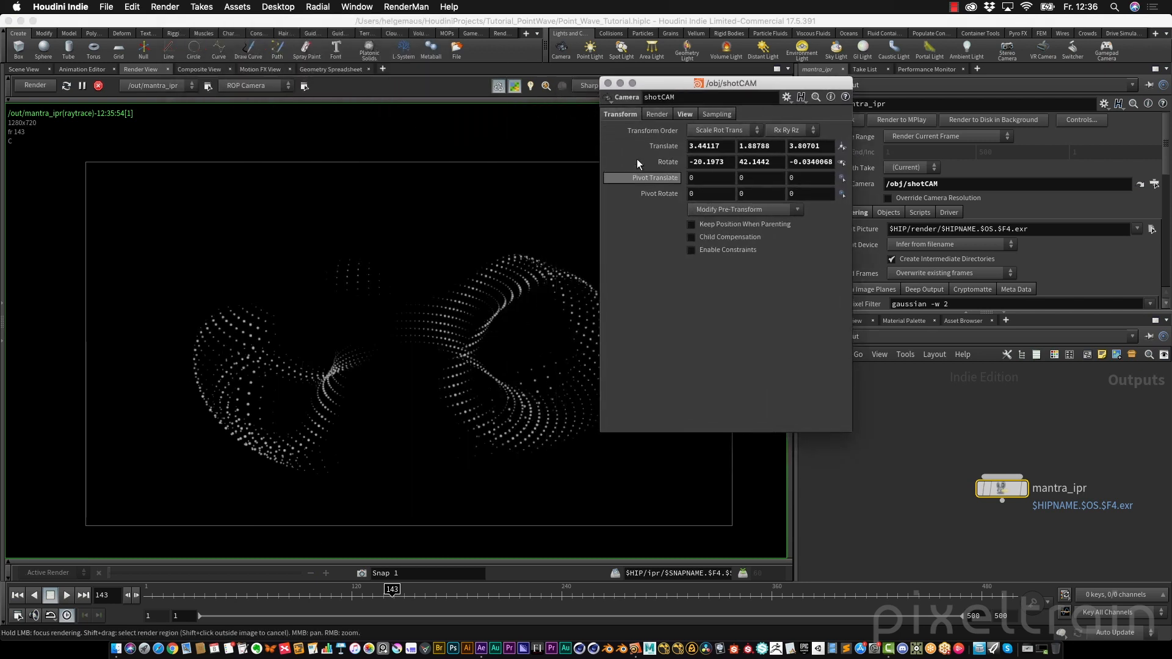
Set shotCAM's resolution to 1920 x 1080 and its focal length to 24 mm
click(686, 114)
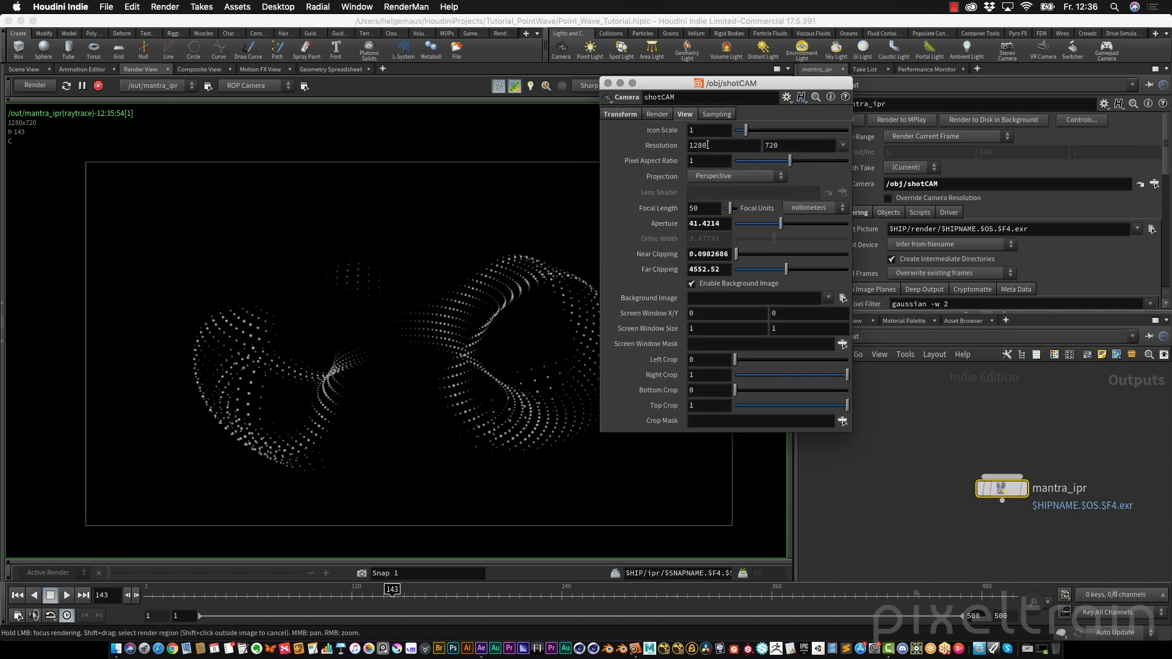
double_click(707, 146)
text(19)
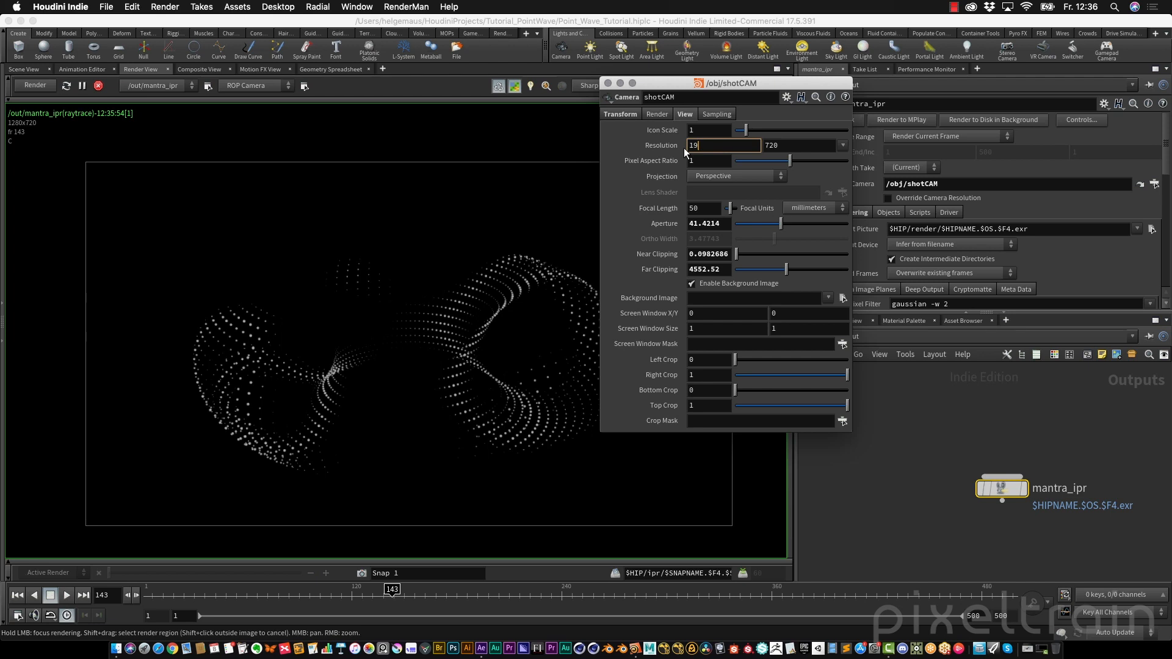
text(20)
key(Tab)
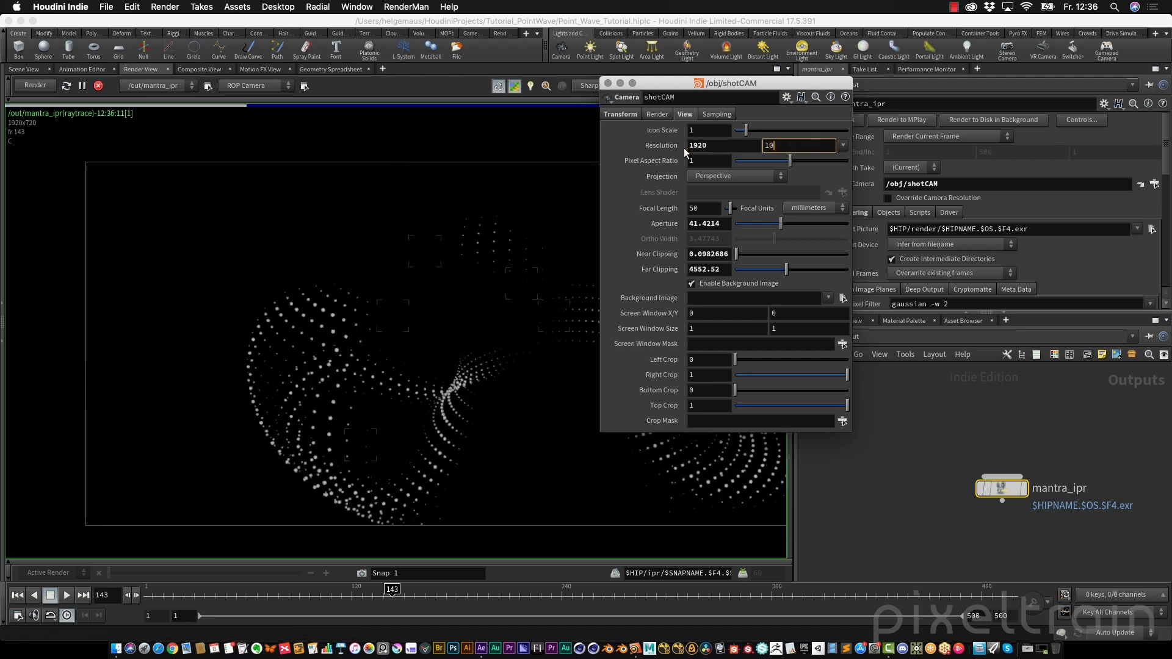
text(1080)
key(Tab)
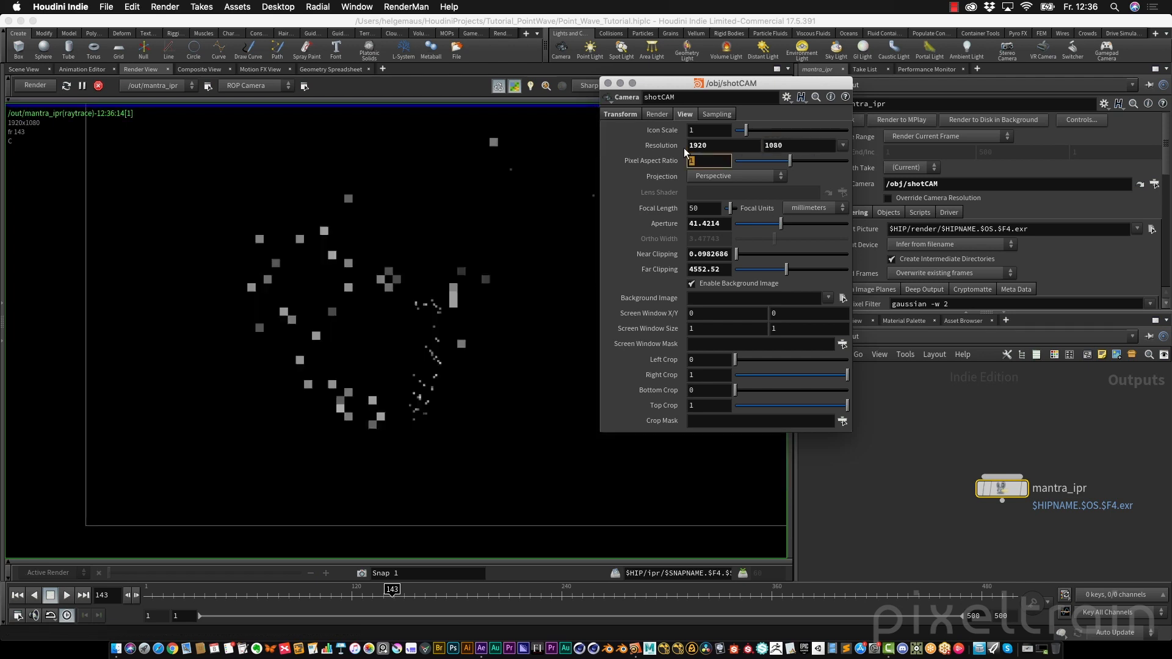
key(Tab)
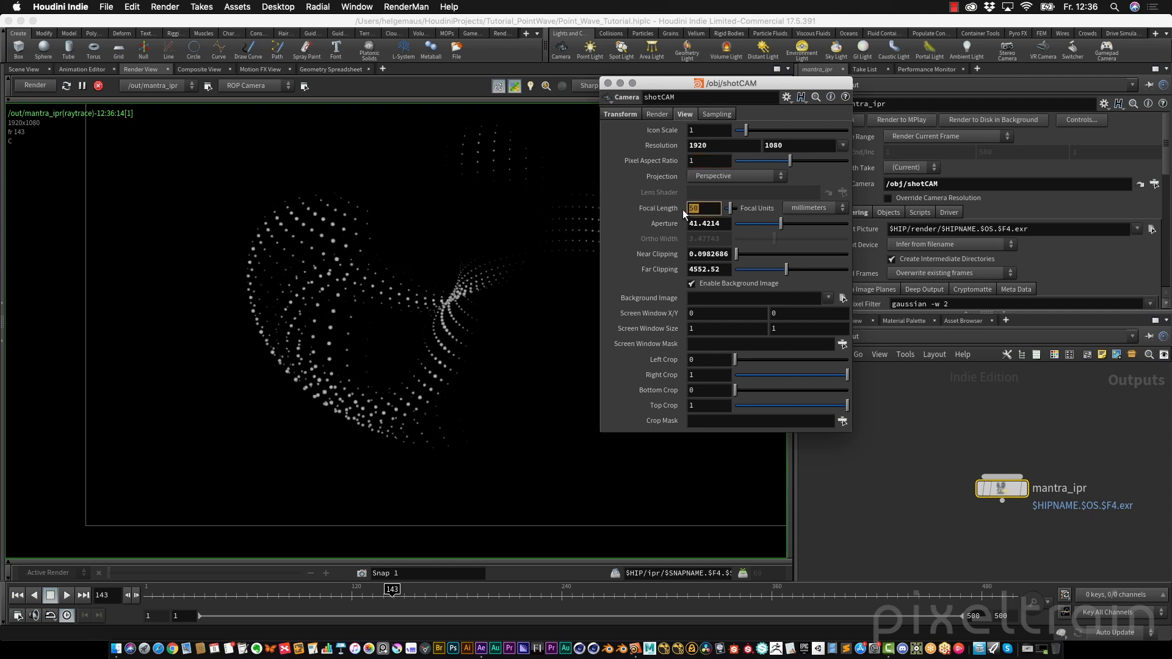
text(24)
key(Return)
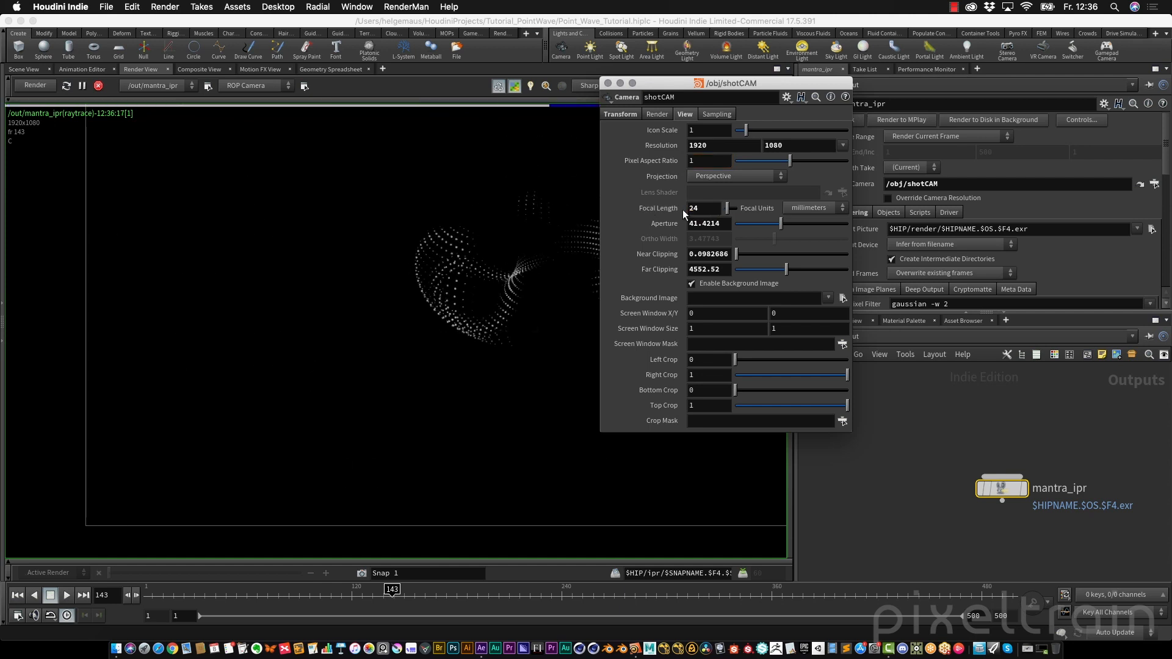
Review the full 1920 x 1080 render frame and close the floating camera parameter window
drag(732, 83, 905, 94)
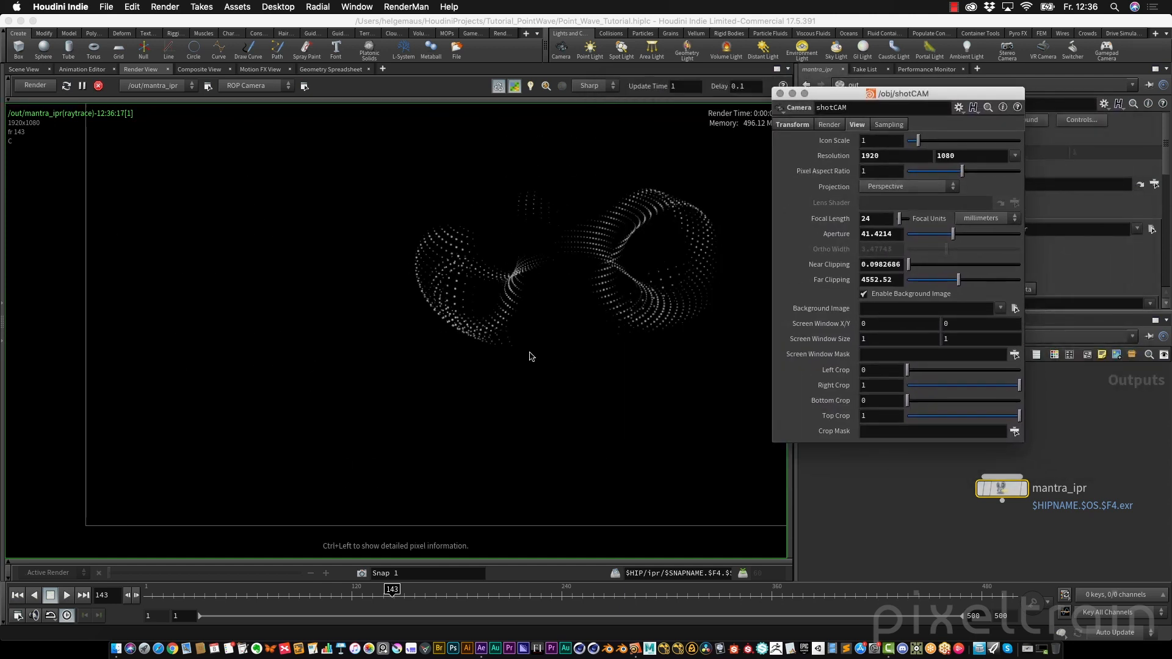
scroll(530, 352, down, 3)
middle_drag(559, 335, 424, 341)
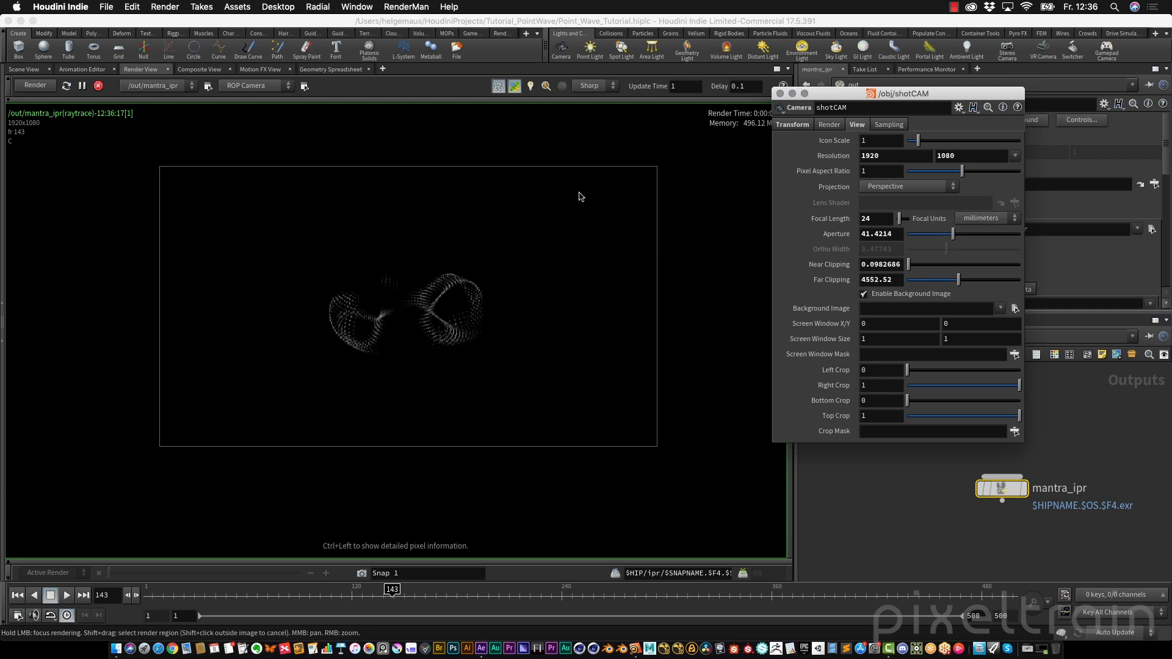
click(781, 93)
Look through shotCAM in the scene view and move the camera closer to frame the point wave at frame 336
click(30, 69)
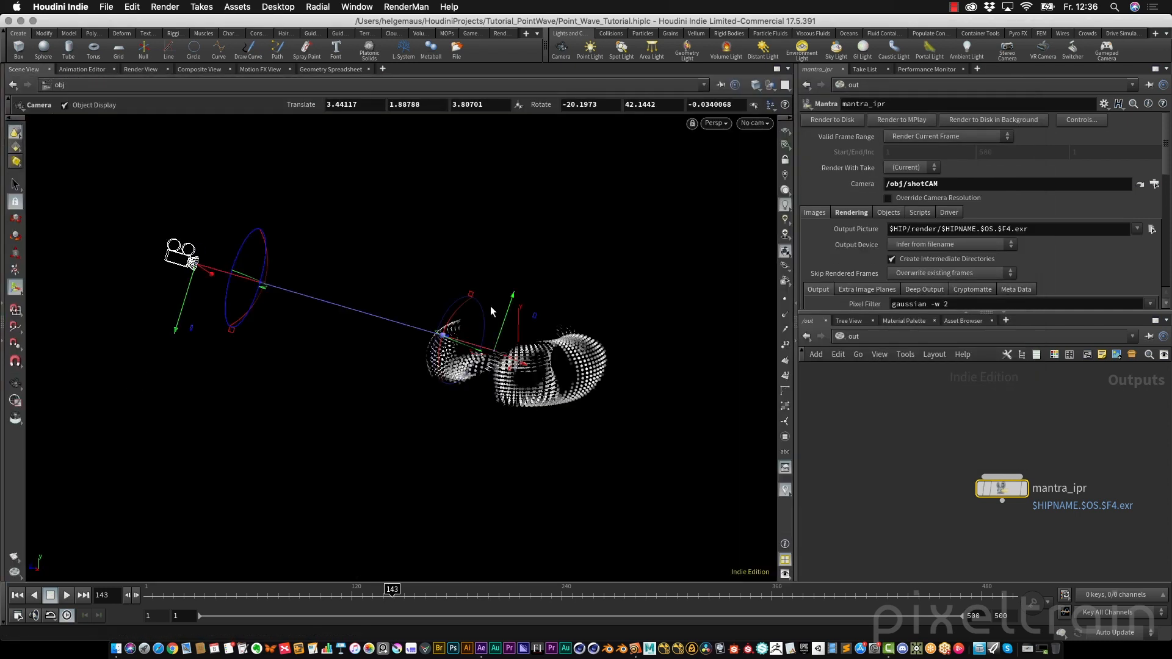
click(757, 123)
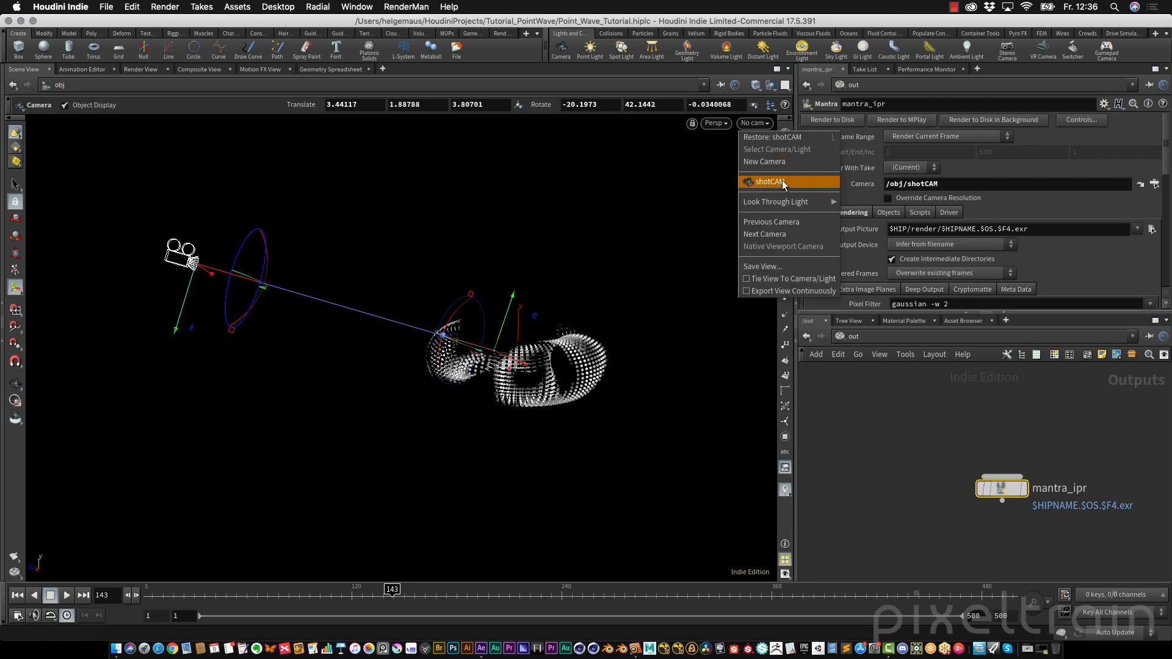
click(782, 179)
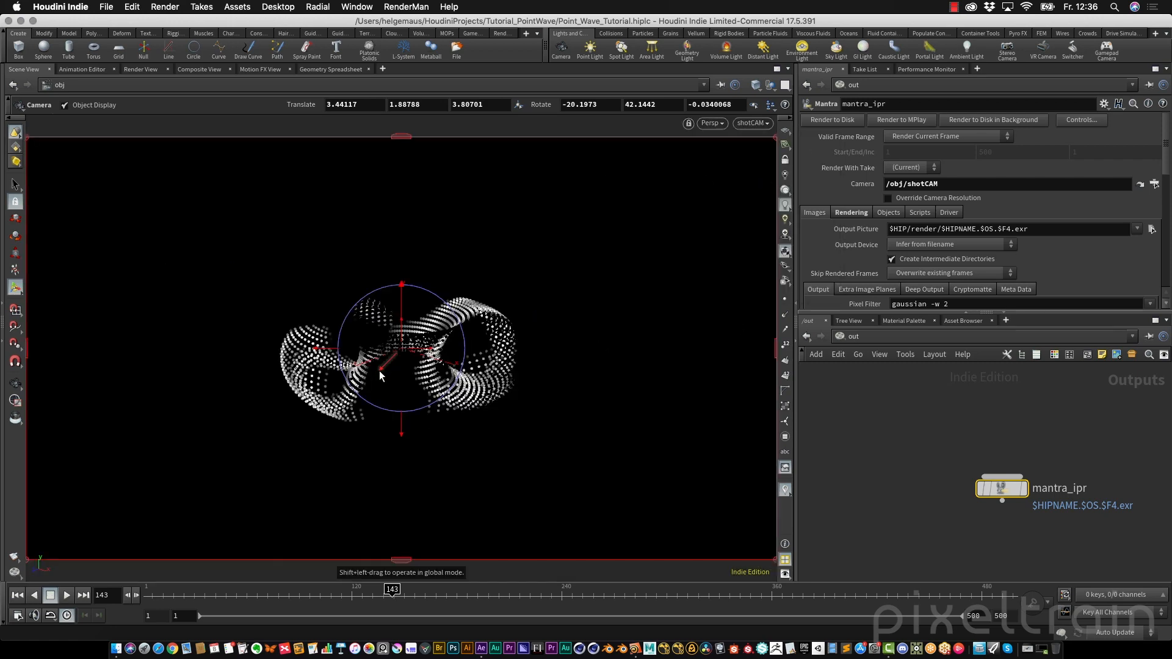
drag(379, 370, 488, 306)
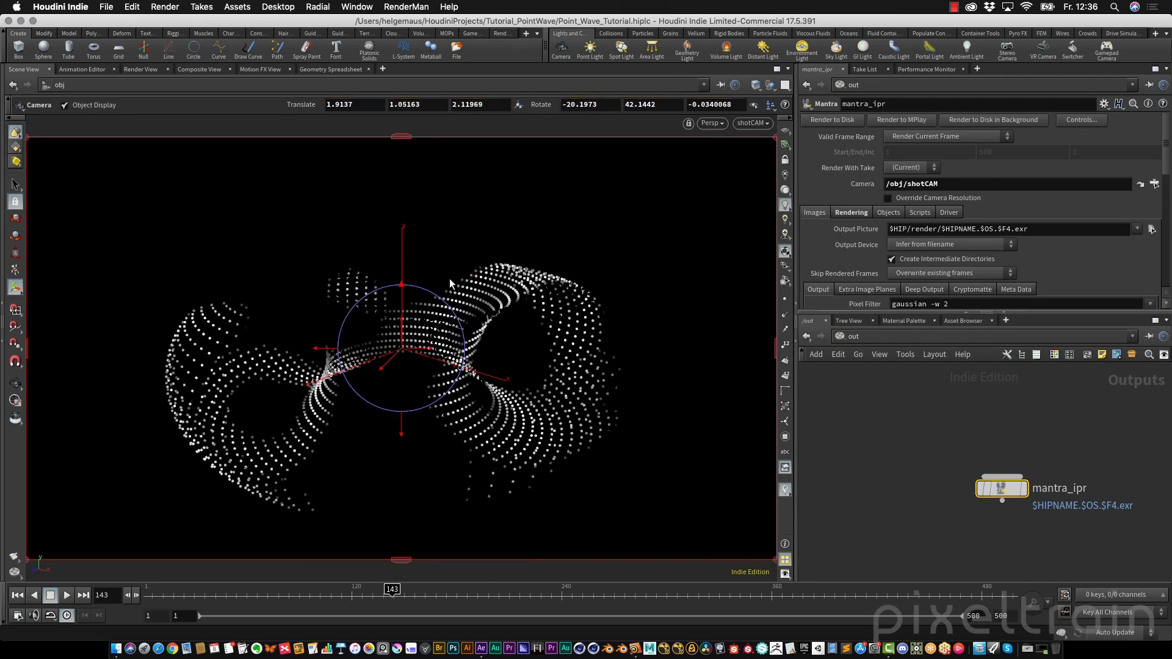
drag(403, 321, 391, 364)
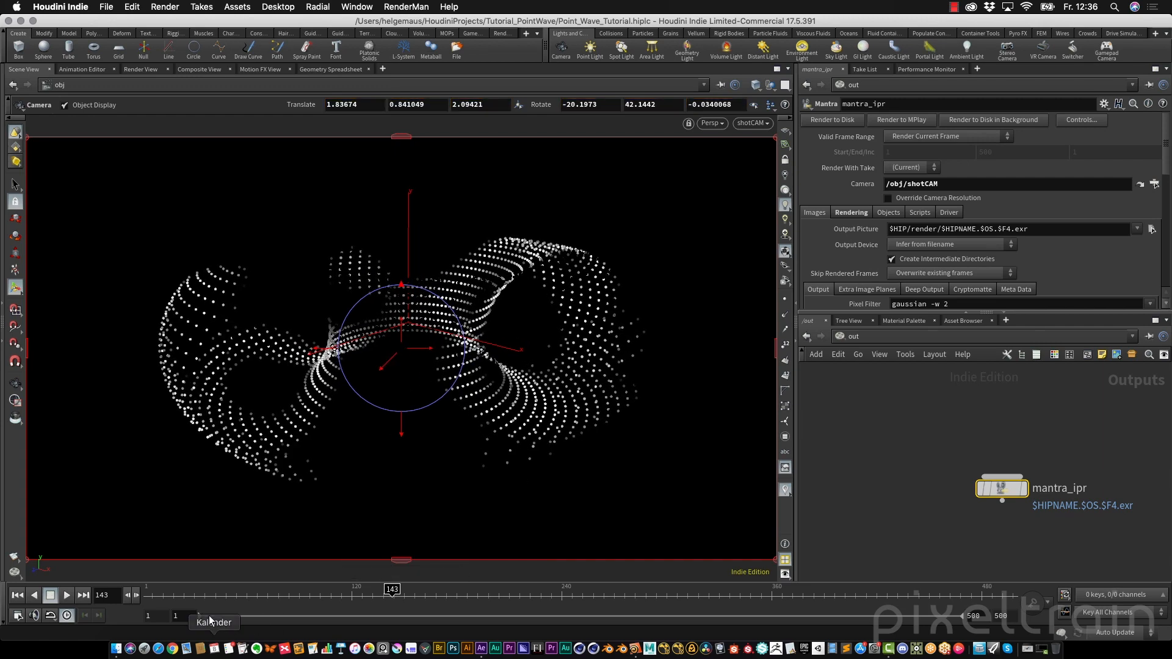
drag(212, 597, 729, 621)
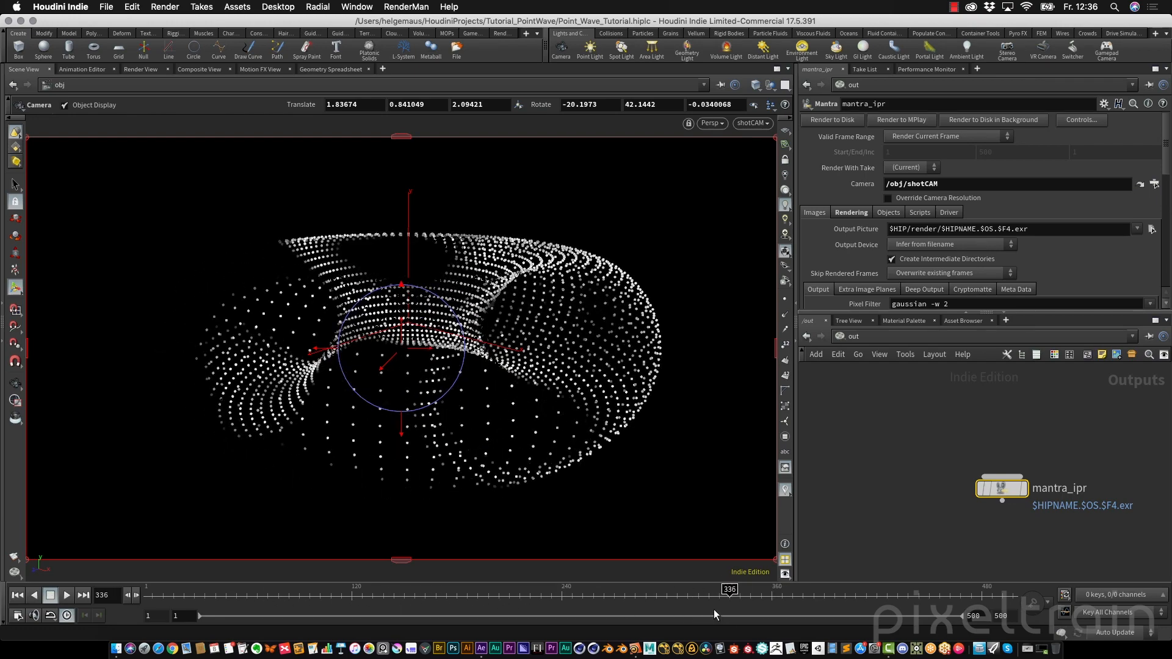
drag(434, 353, 506, 369)
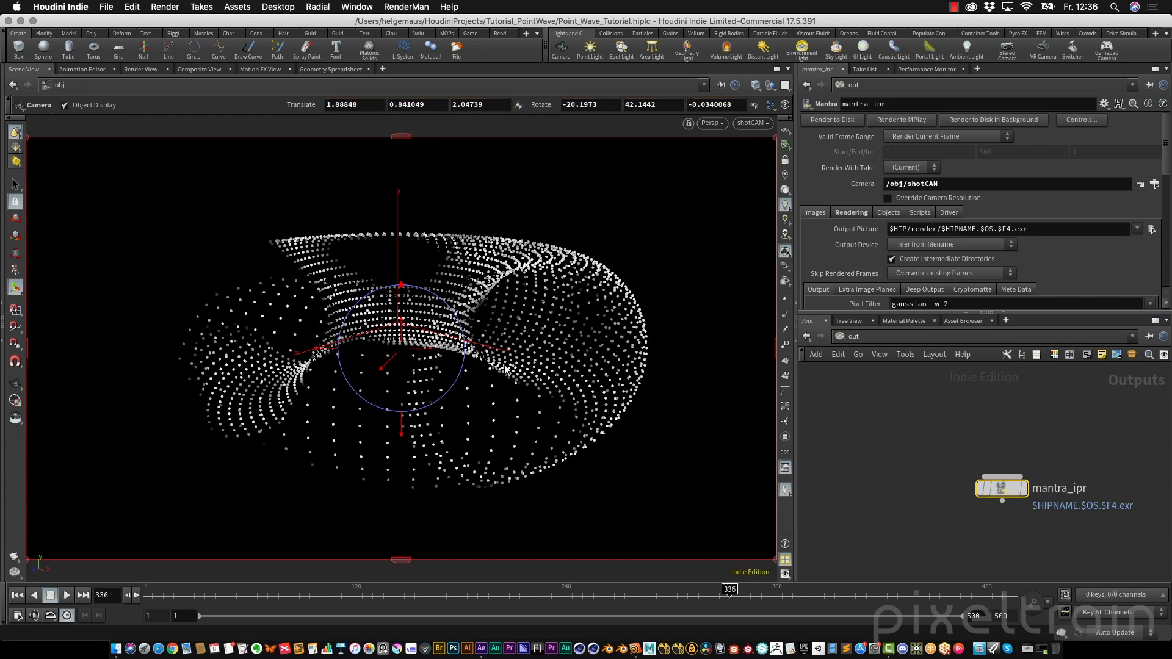
Save the scene and tilt shotCAM downward to about -25° X rotation
key(ctrl+s)
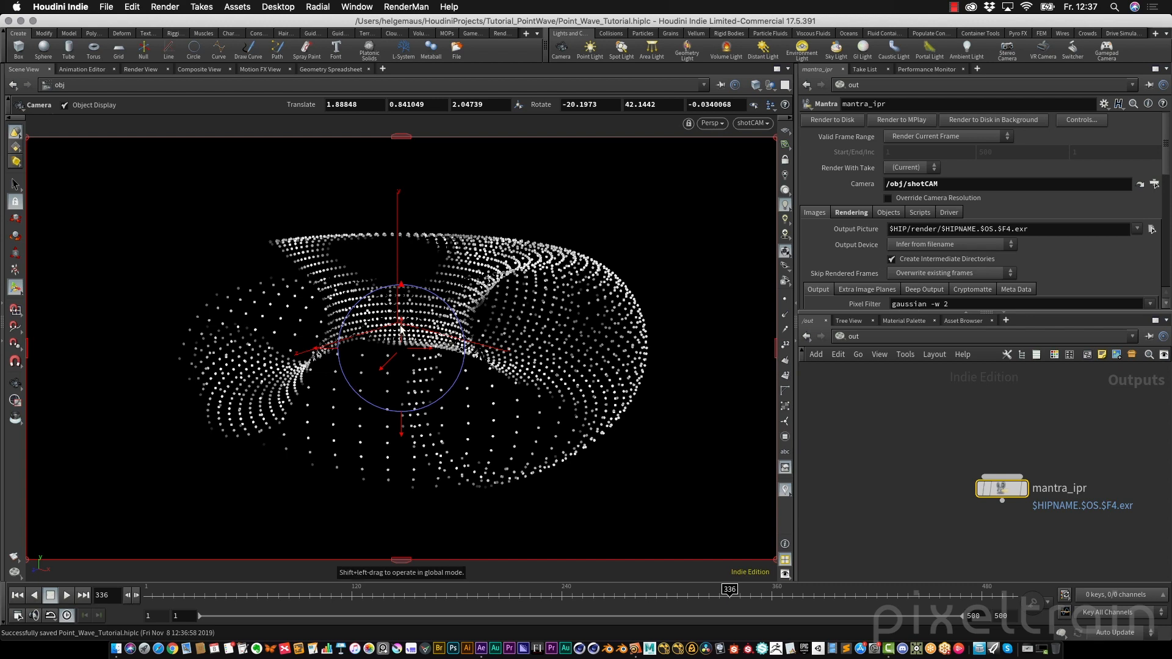
drag(401, 330, 401, 289)
drag(402, 436, 403, 463)
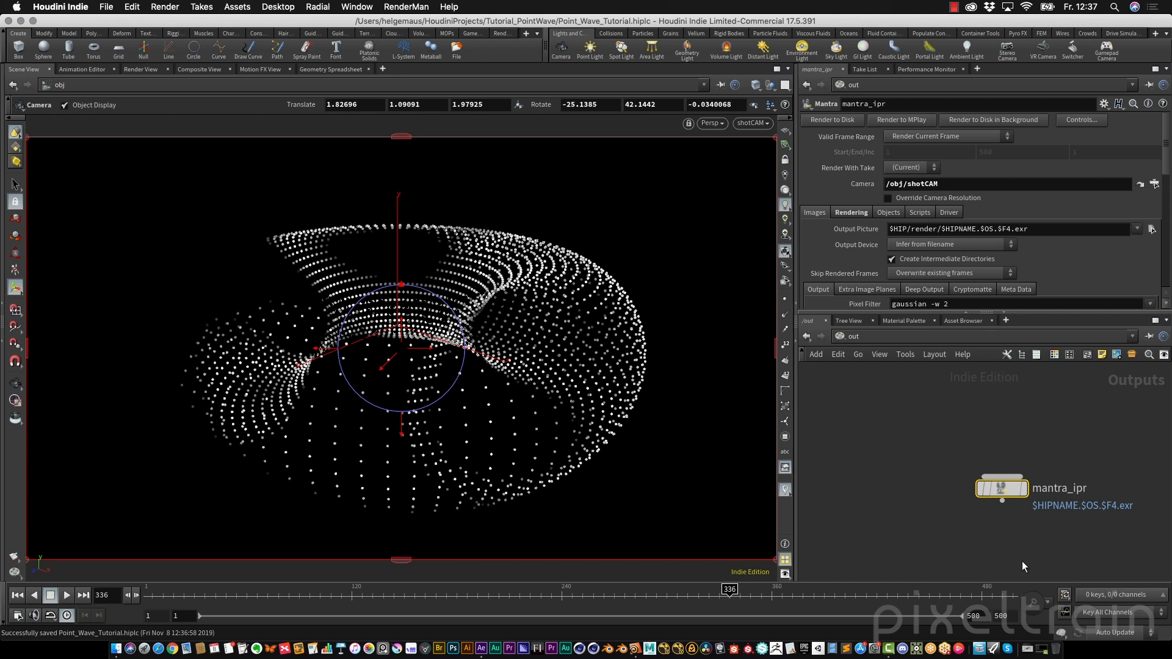
Enable Depth Of Field in the mantra_ipr node's rendering settings
drag(1101, 313, 1092, 379)
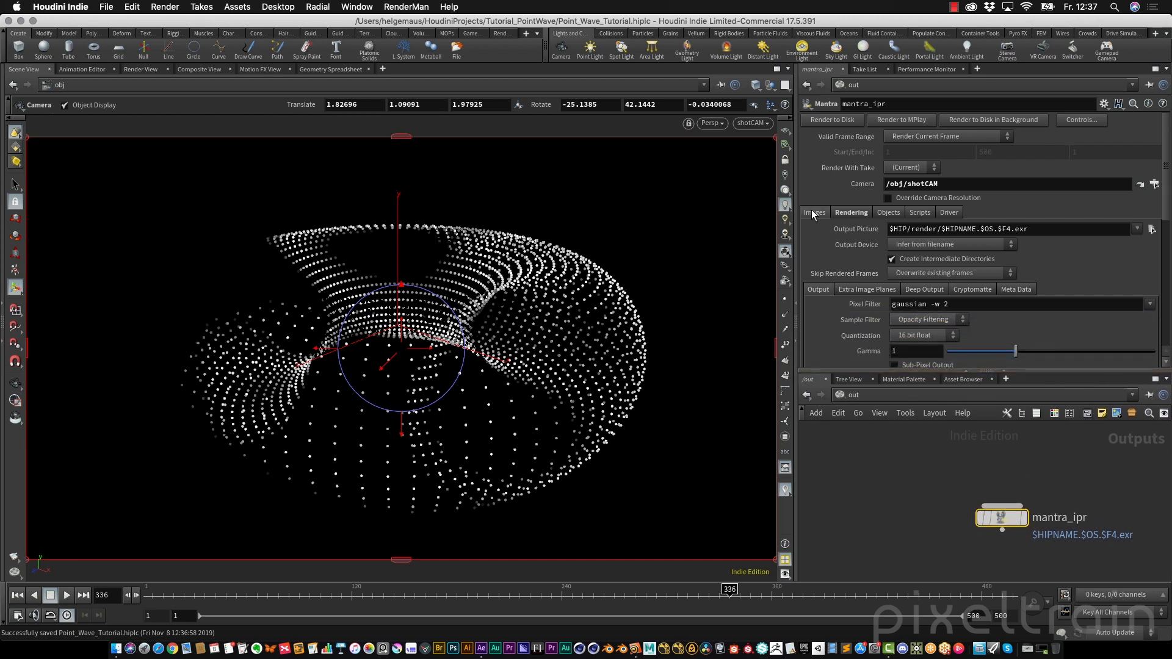
click(847, 211)
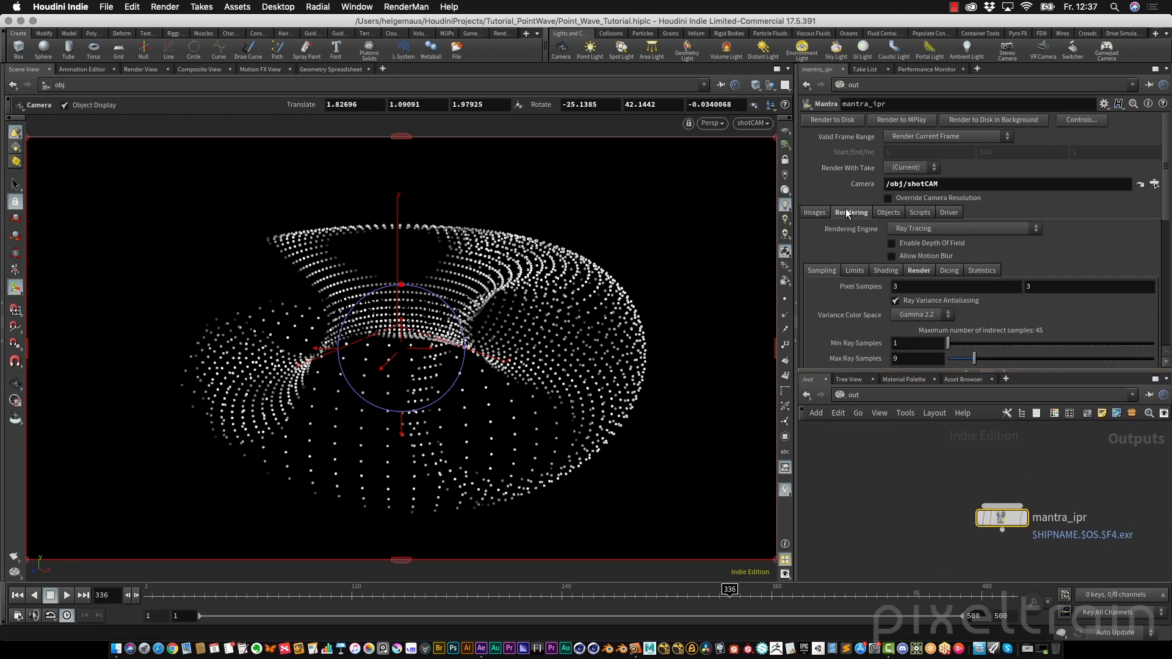
click(891, 243)
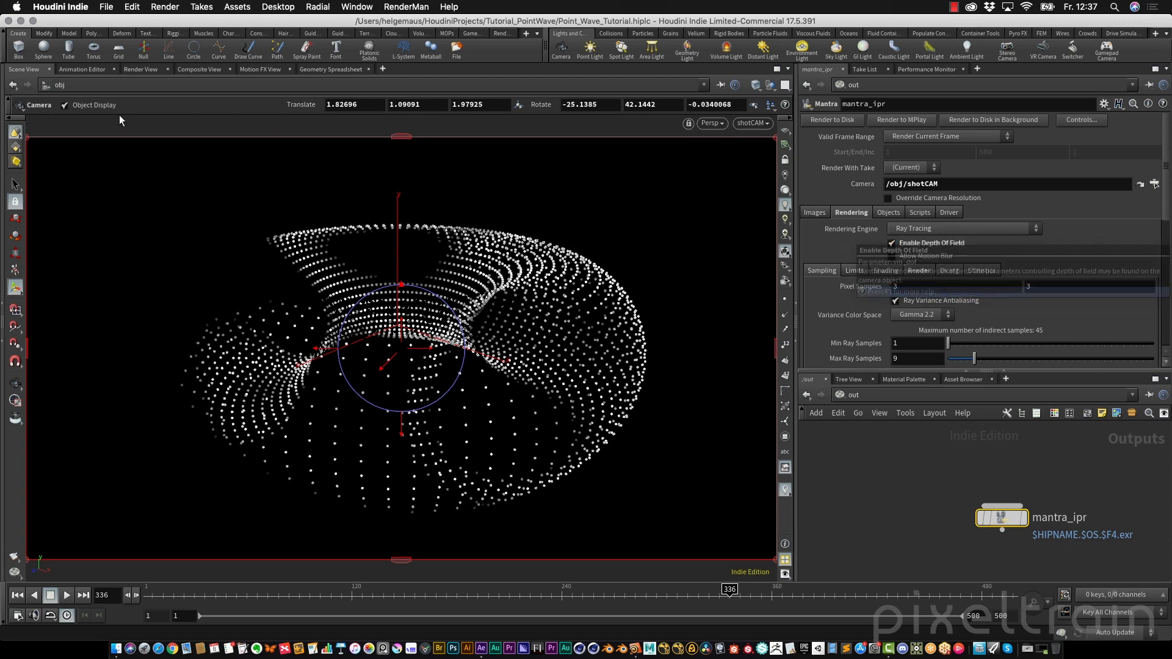
Restart the interactive Mantra render to preview the depth of field
click(144, 69)
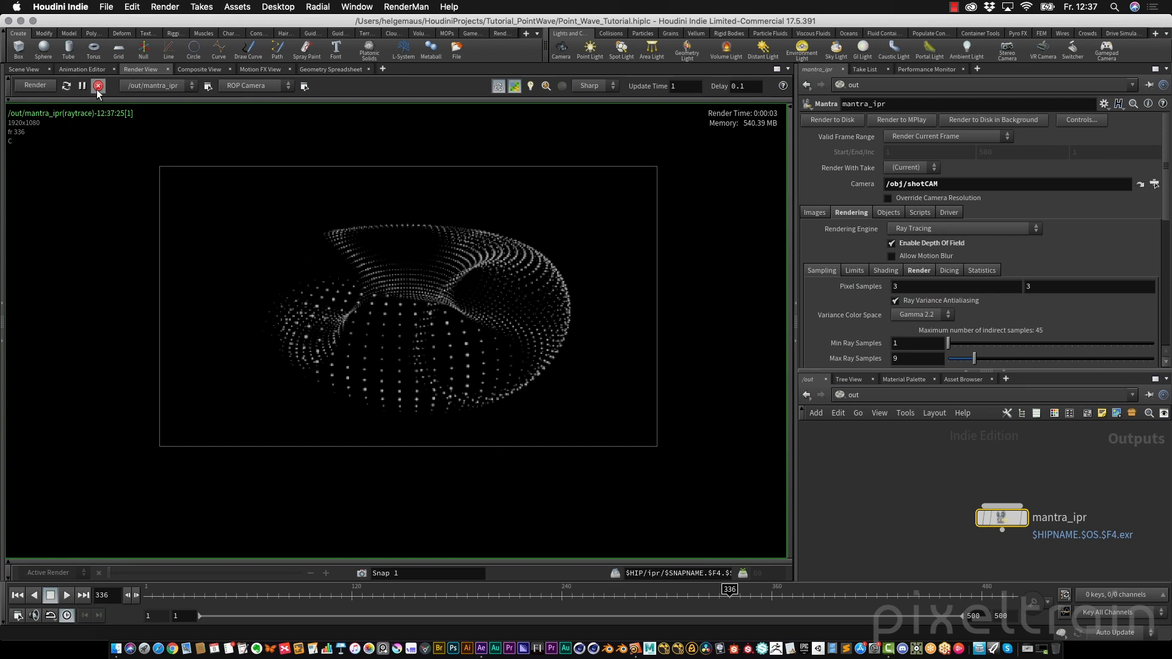
click(35, 85)
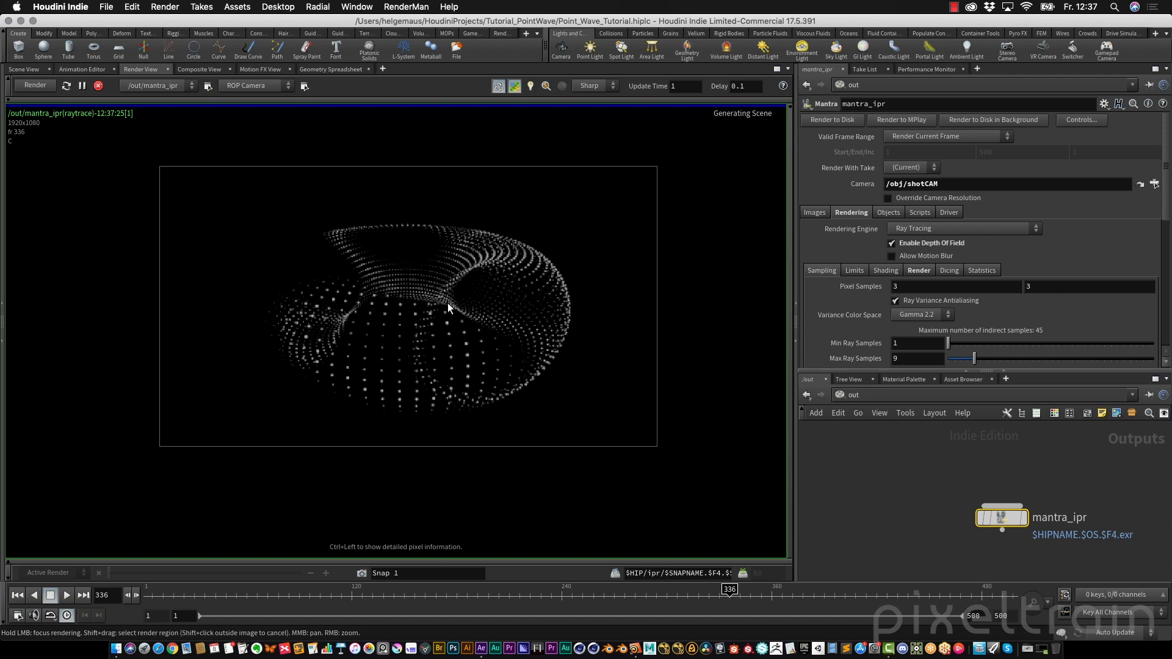
scroll(448, 303, up, 4)
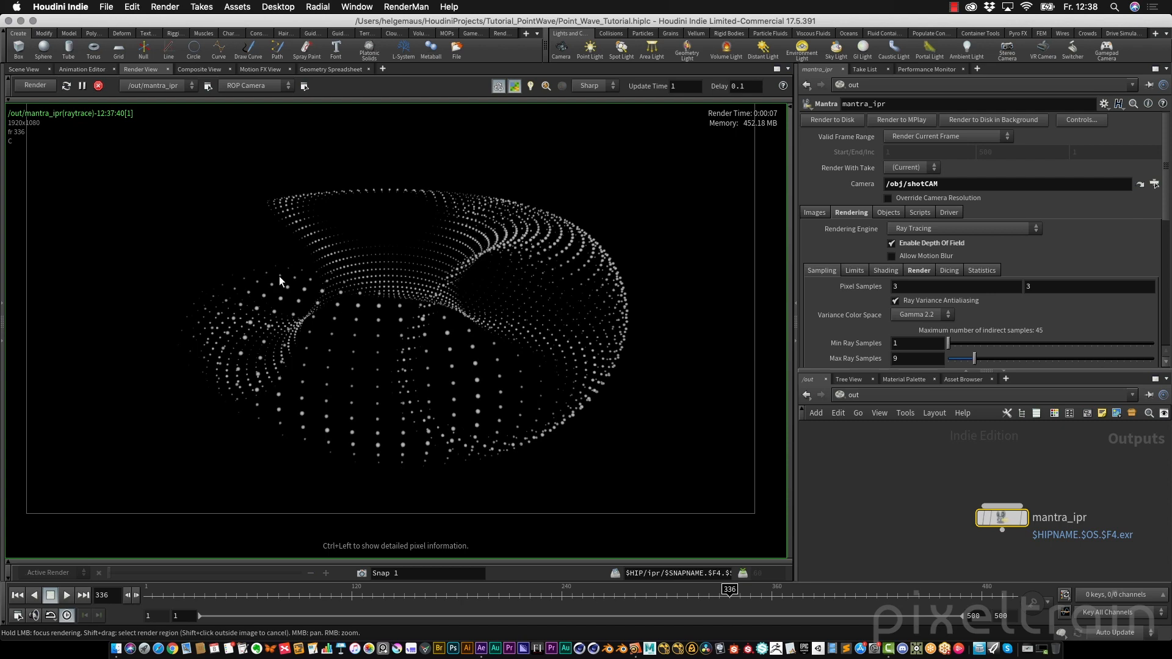
Set shotCAM's focus distance to about 2.0 with its focus handle and re-render the preview
click(25, 69)
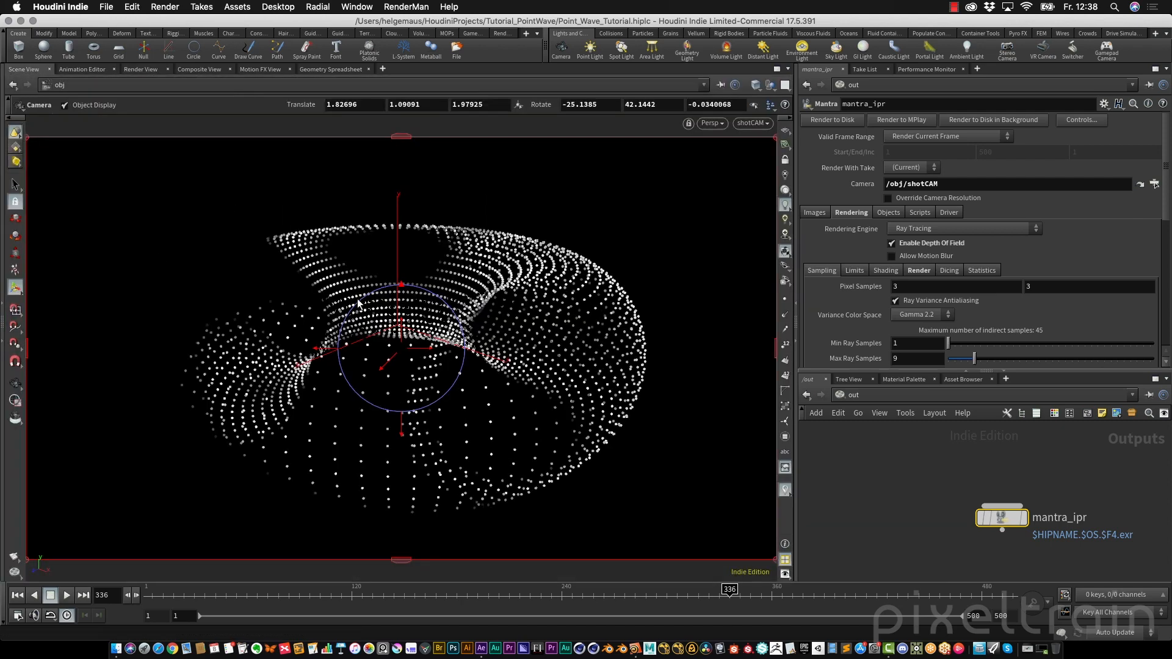
key(Escape)
drag(609, 332, 487, 328)
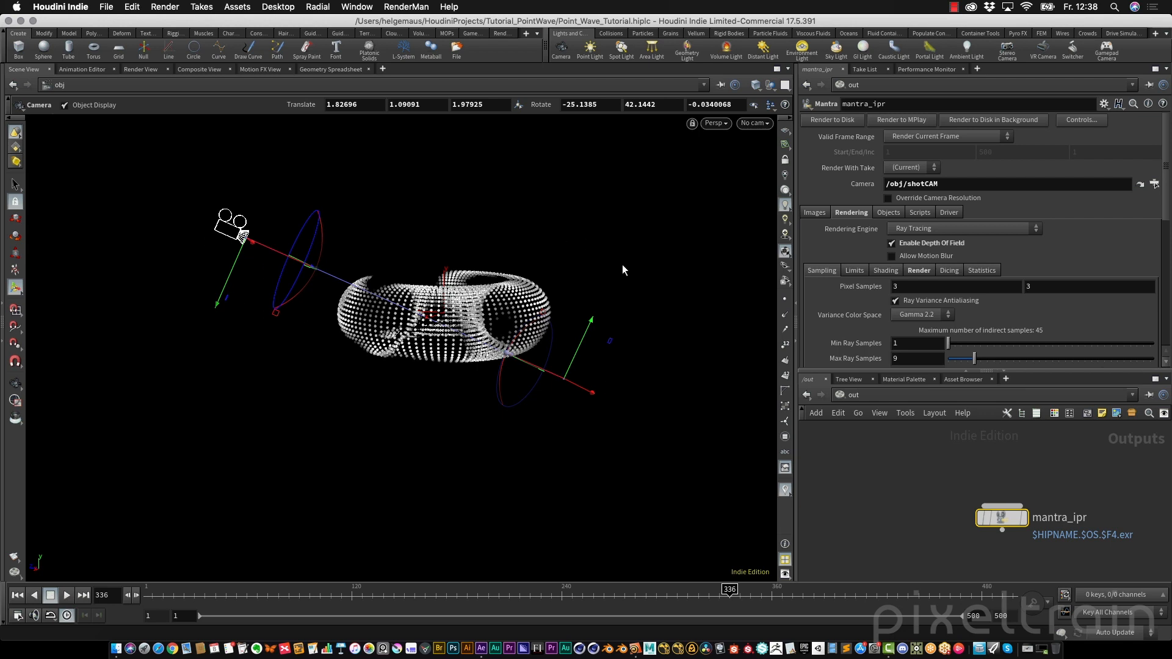
click(869, 394)
click(901, 452)
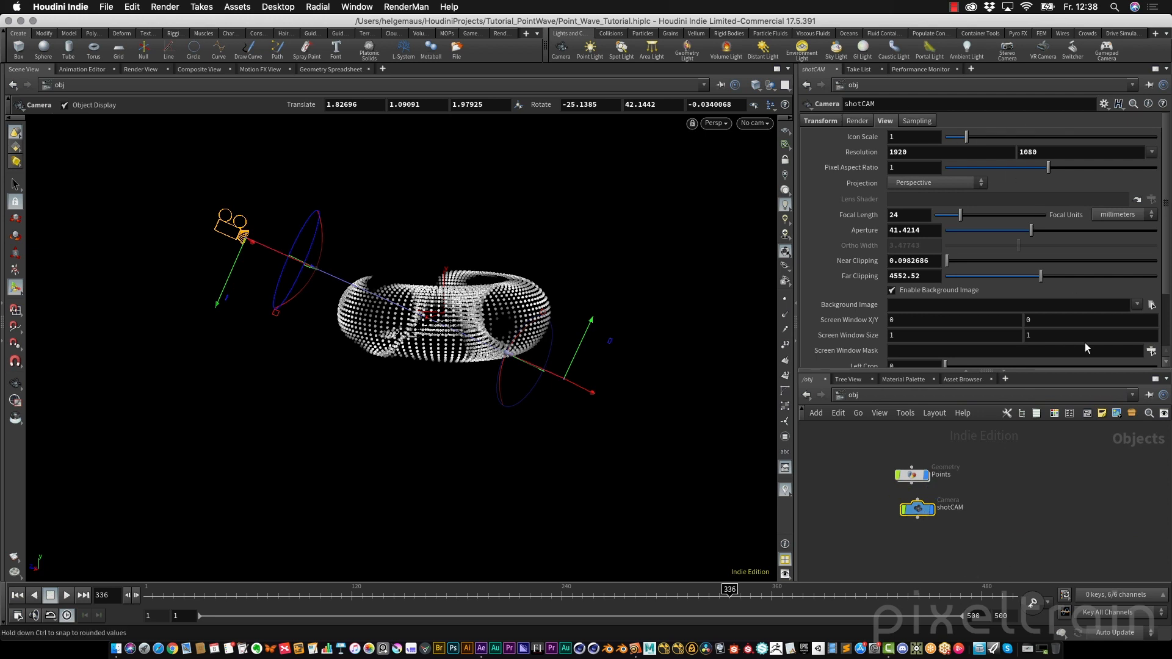
drag(1063, 373, 1058, 440)
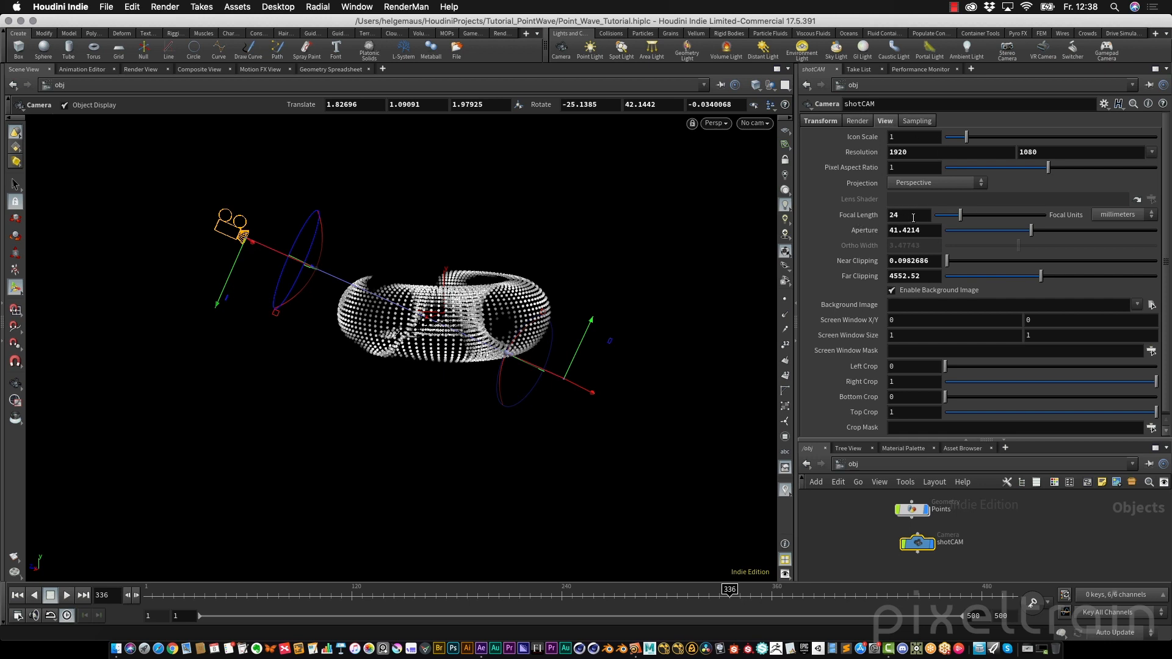
click(917, 121)
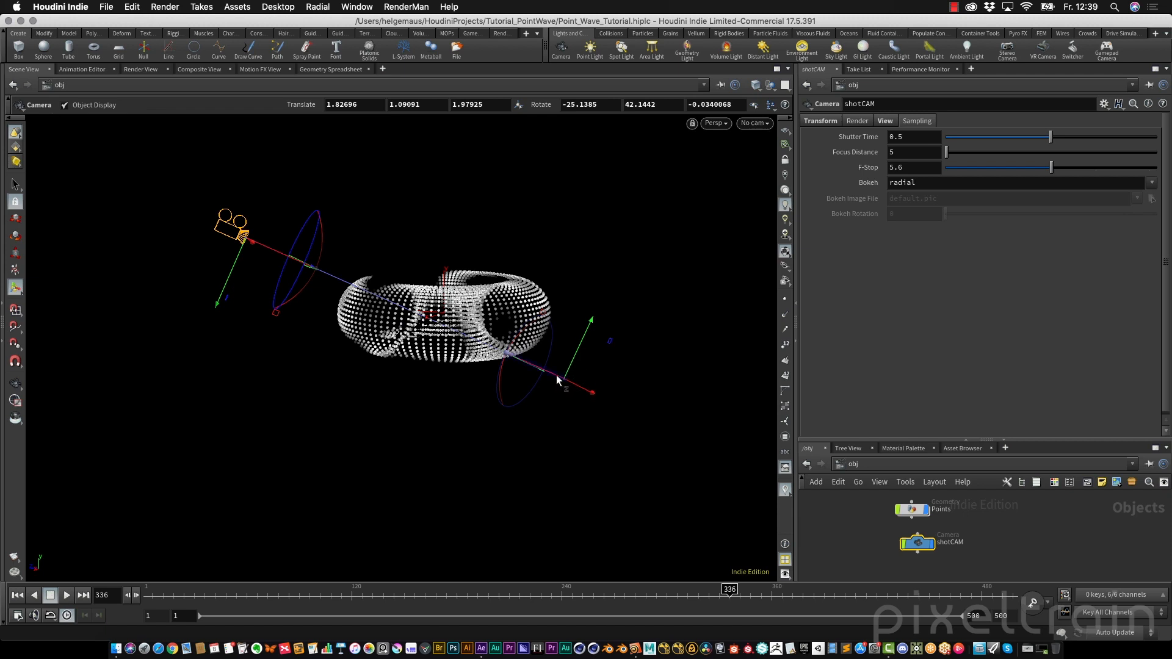
drag(553, 373, 379, 336)
alt+drag(512, 371, 426, 488)
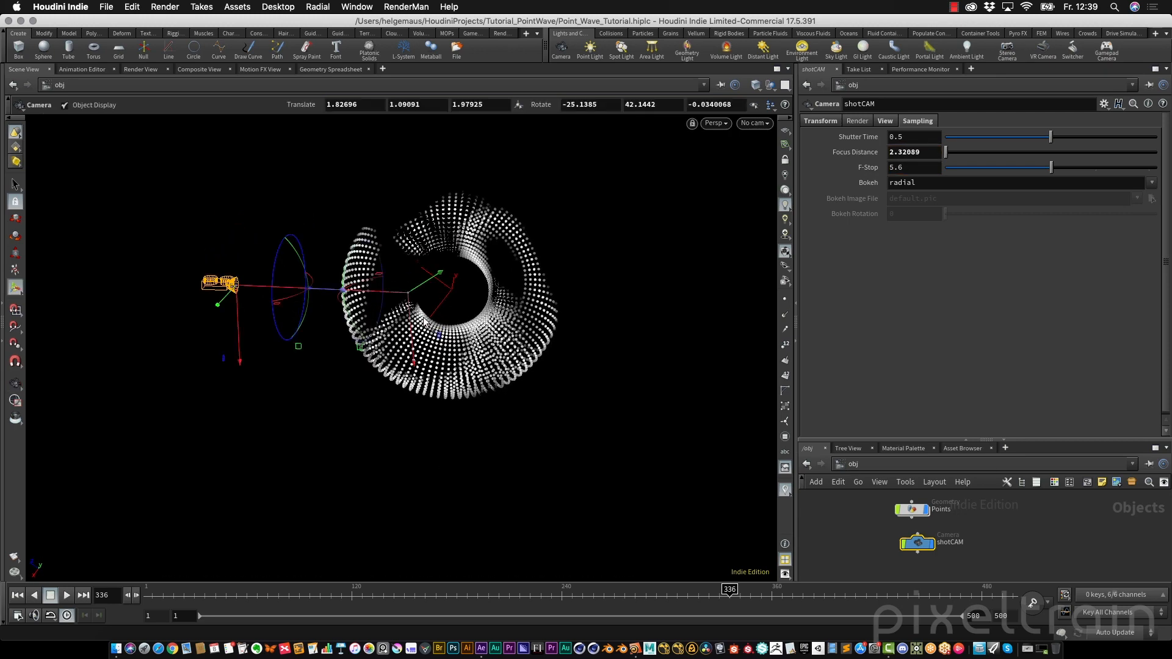
mouse_move(390, 292)
mouse_down()
mouse_move(412, 291)
mouse_move(369, 289)
mouse_up()
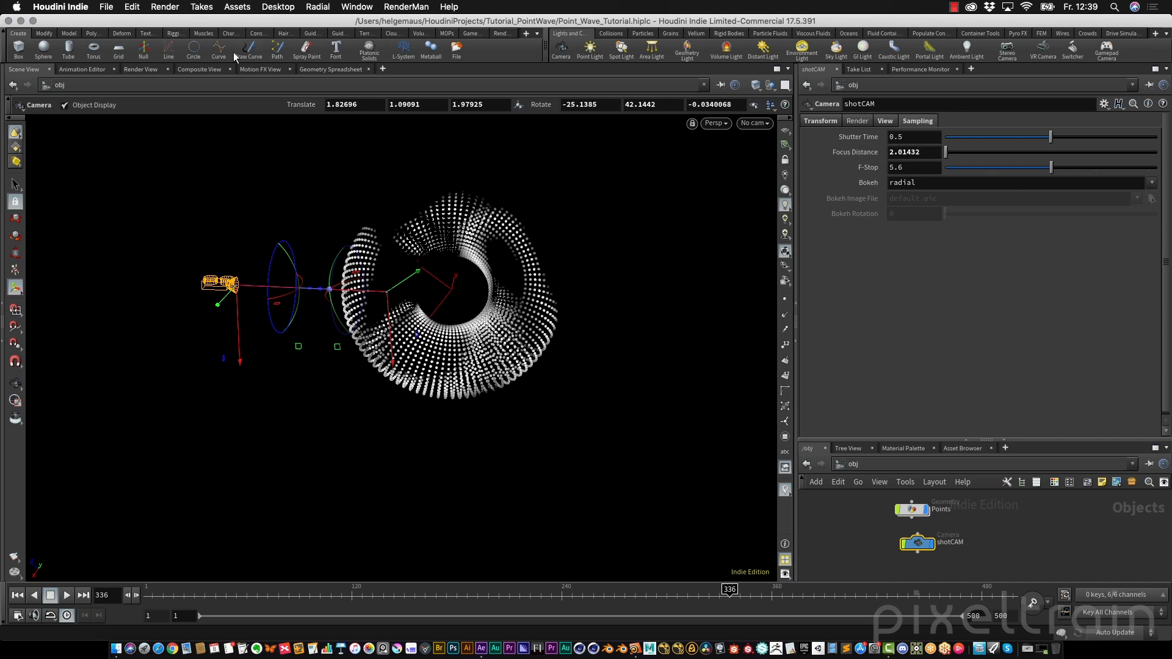
click(153, 69)
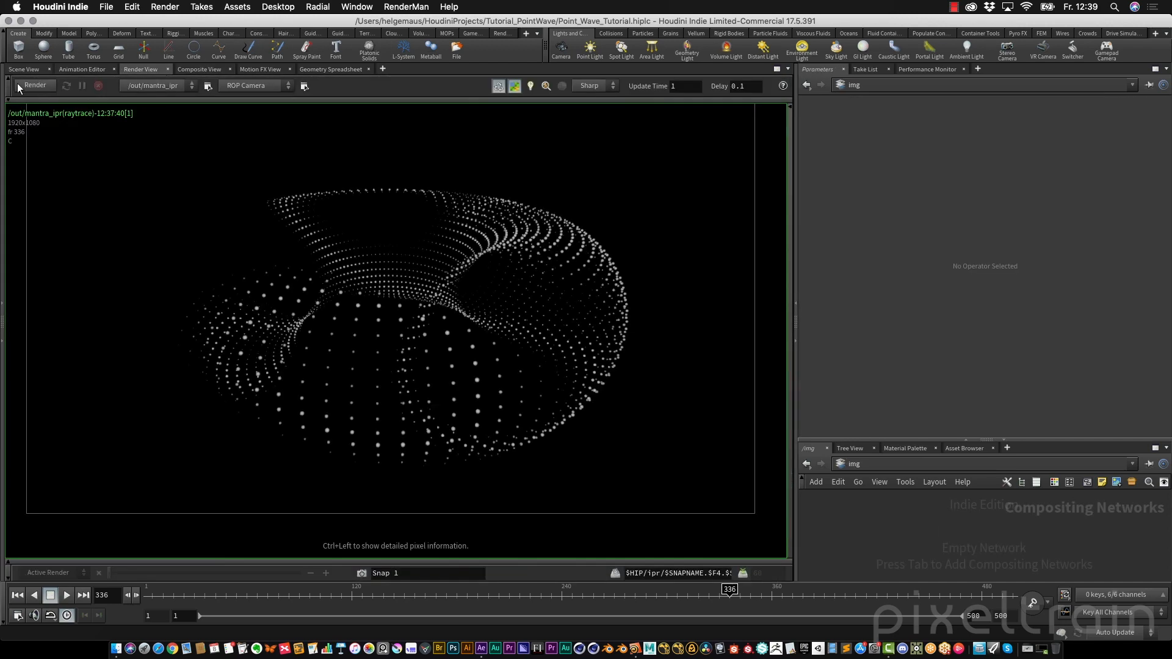
click(22, 85)
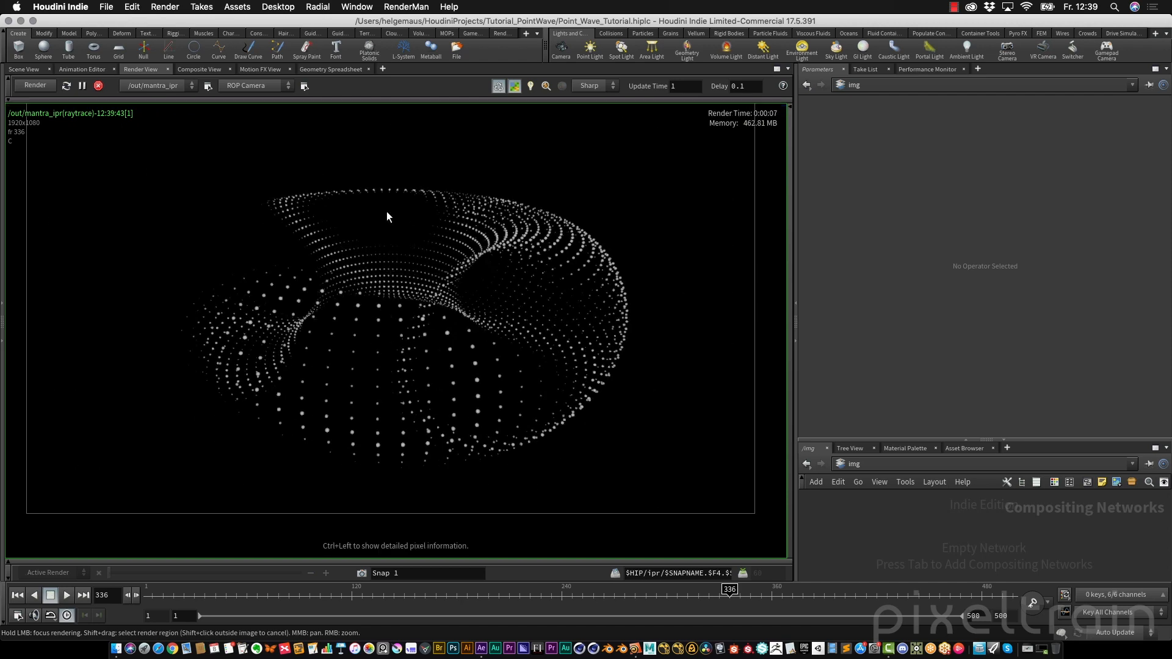
Switch to the scene view and turn on shotCAM's focus handle
click(27, 70)
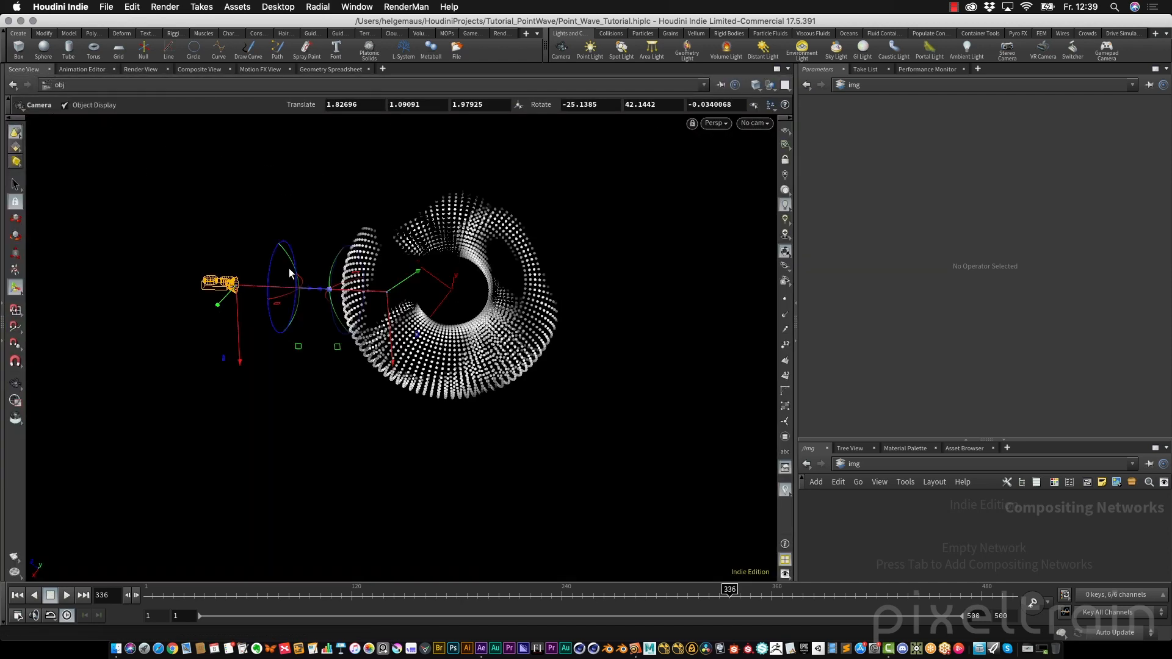
drag(288, 268, 474, 246)
middle_drag(408, 387, 376, 338)
right_drag(377, 338, 411, 331)
middle_drag(411, 330, 516, 324)
key(Return)
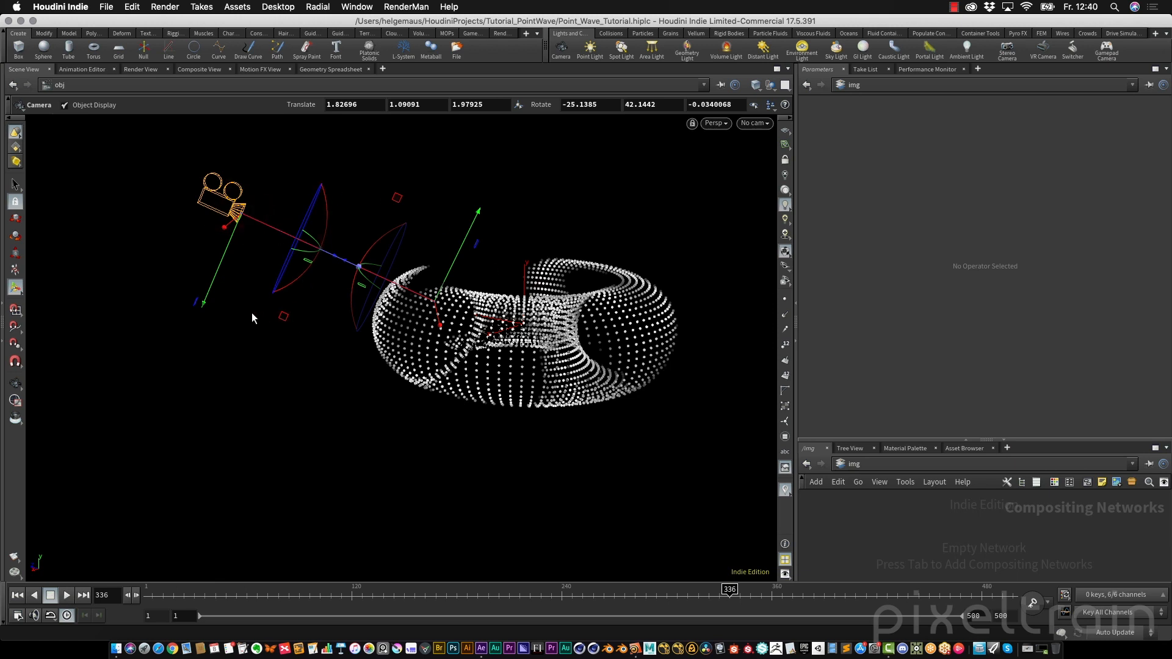
right_click(271, 233)
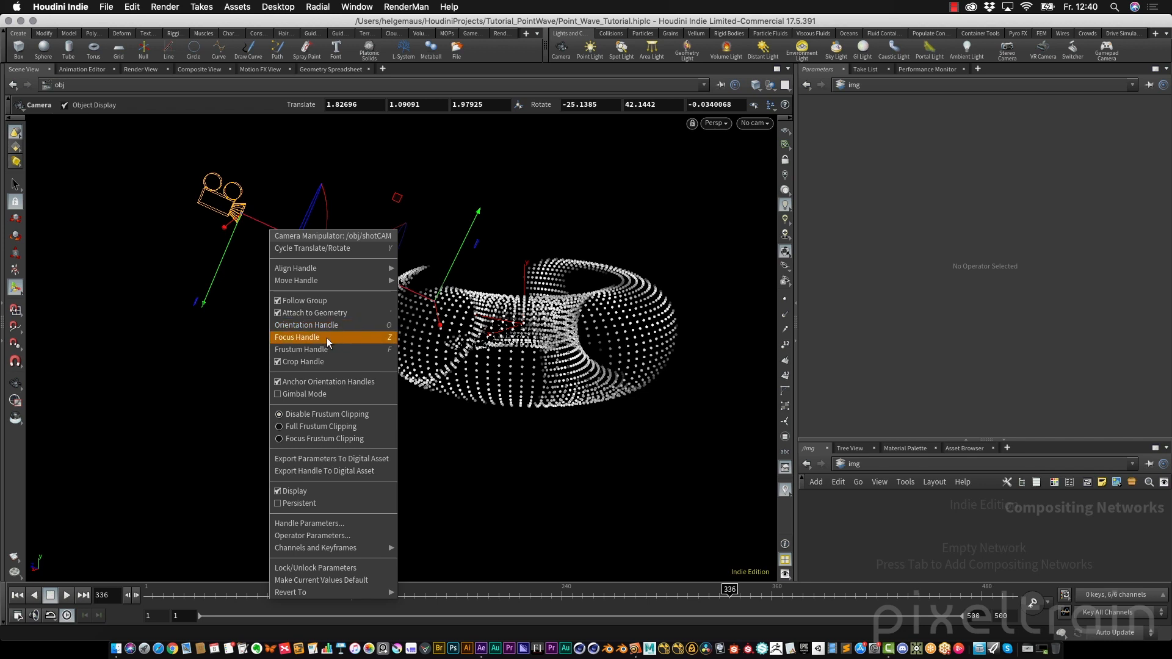
click(367, 336)
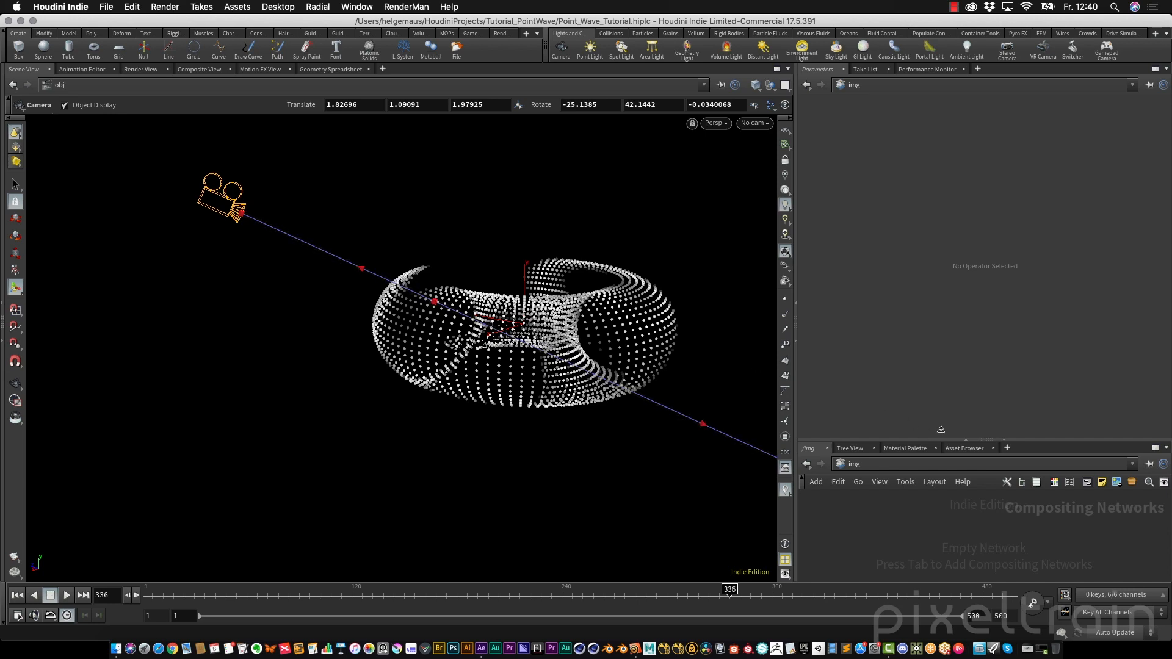
Show shotCAM's parameters and set its focus distance to about 1.99 and F-Stop to about 1.73 with the viewport handles
drag(1065, 441, 836, 339)
click(838, 335)
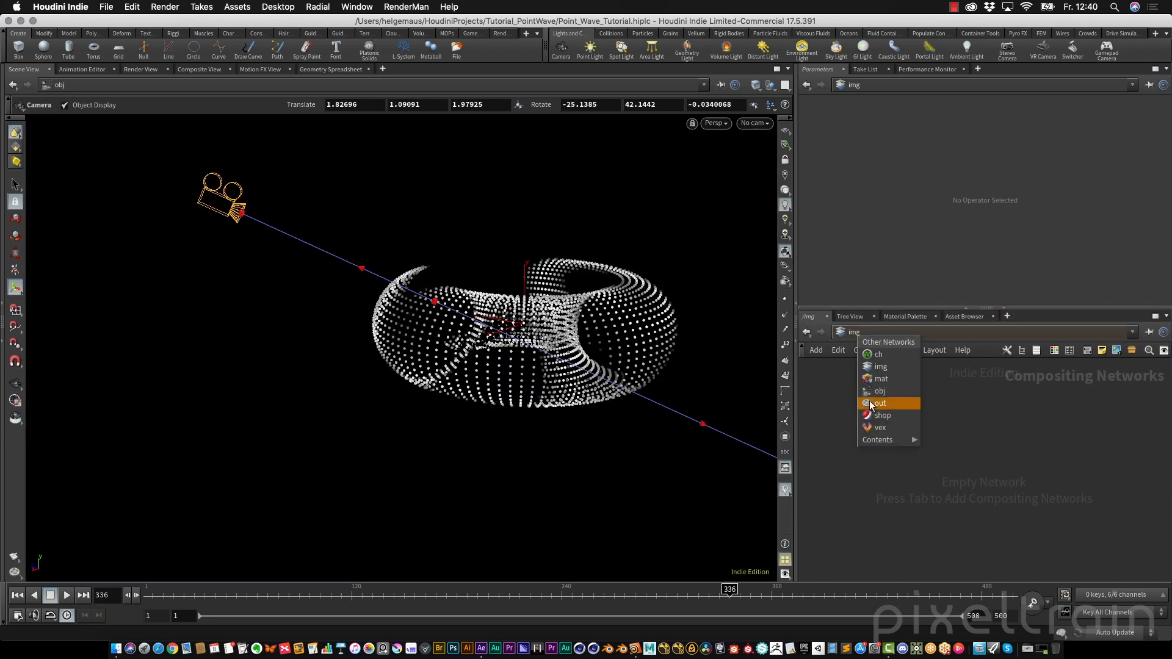
click(884, 394)
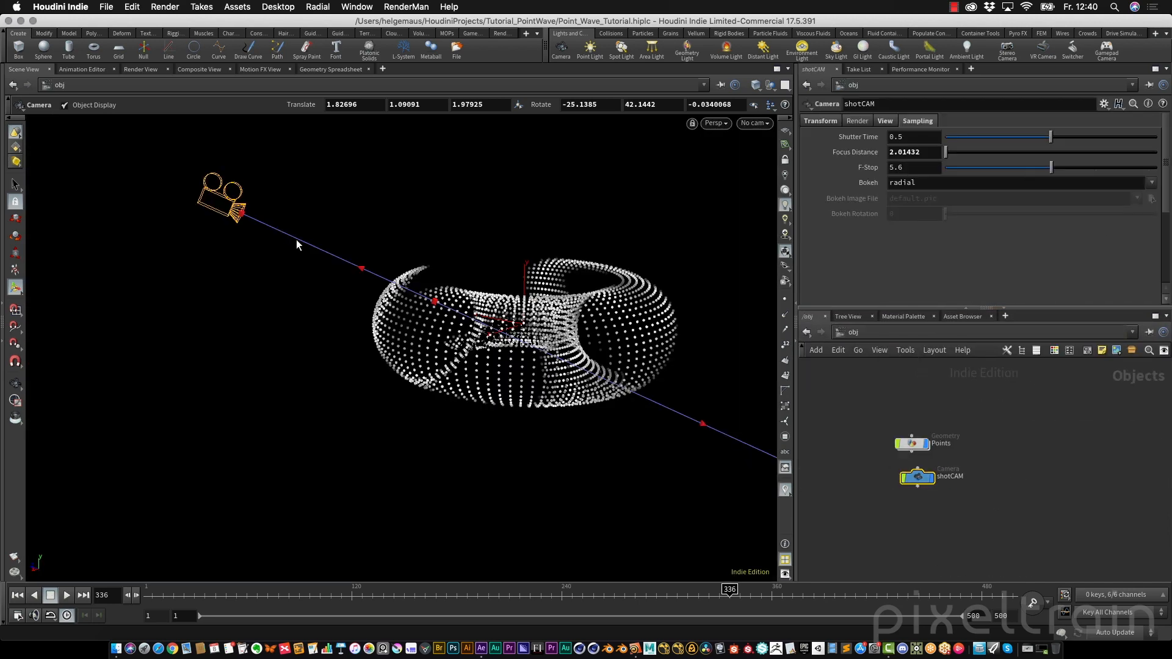
mouse_move(435, 305)
mouse_down()
mouse_move(425, 307)
mouse_move(437, 312)
mouse_up()
drag(441, 309, 433, 306)
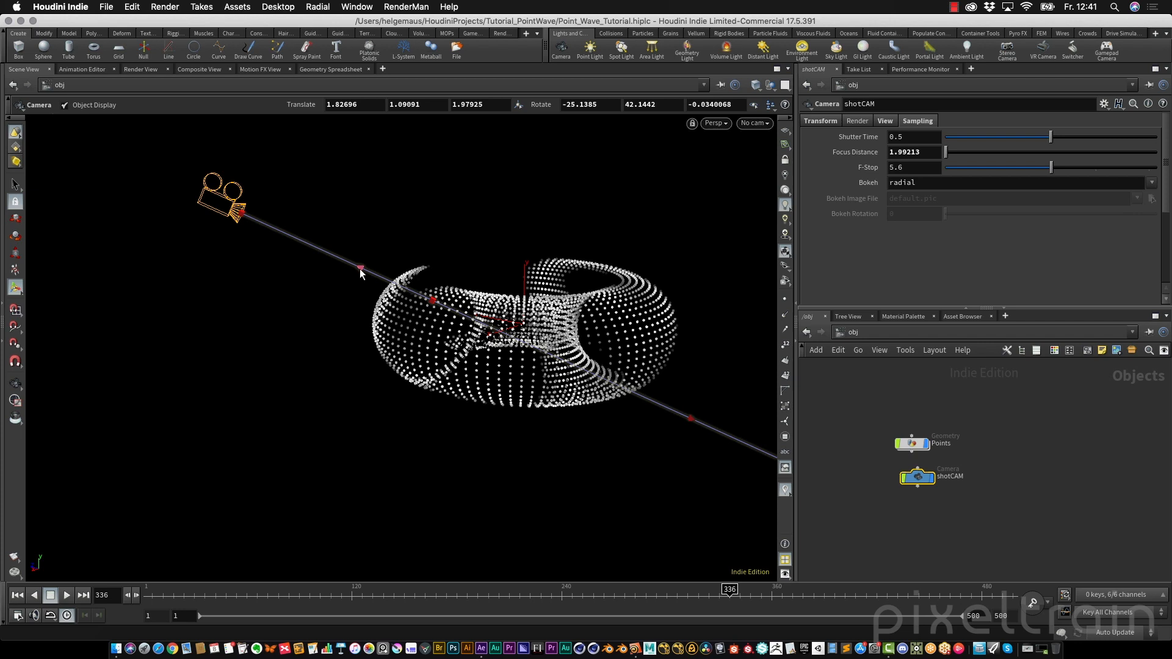
drag(357, 268, 401, 284)
drag(398, 285, 476, 320)
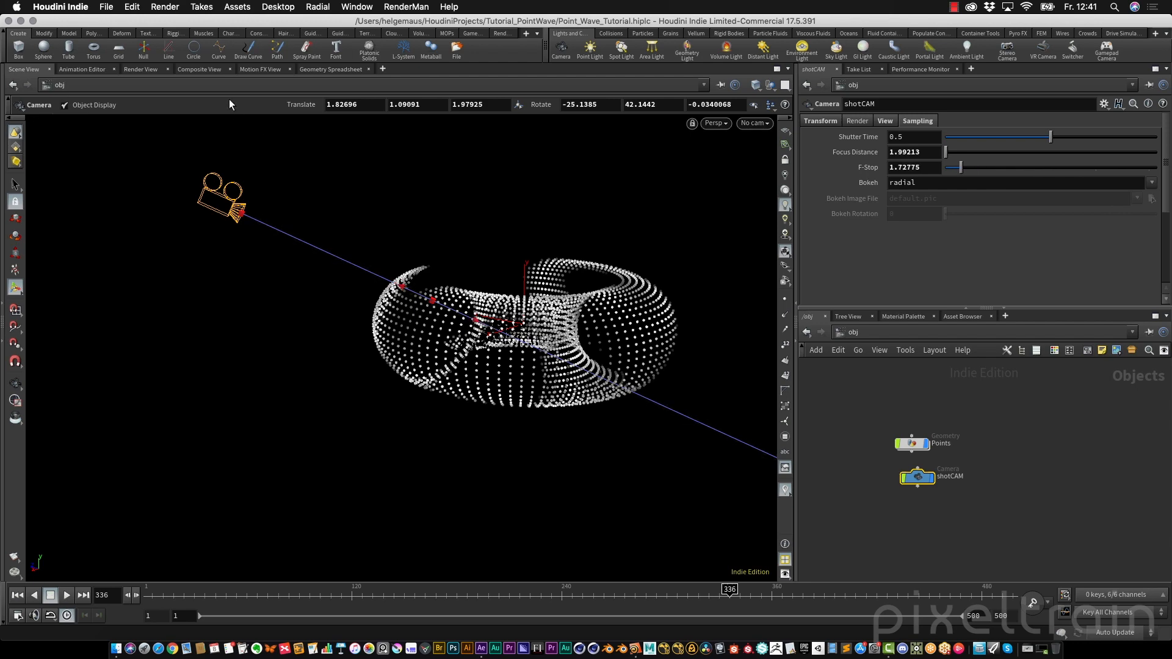
Set shotCAM's focus distance to about 2.15 and preview the render at frames 67 and 181
click(147, 69)
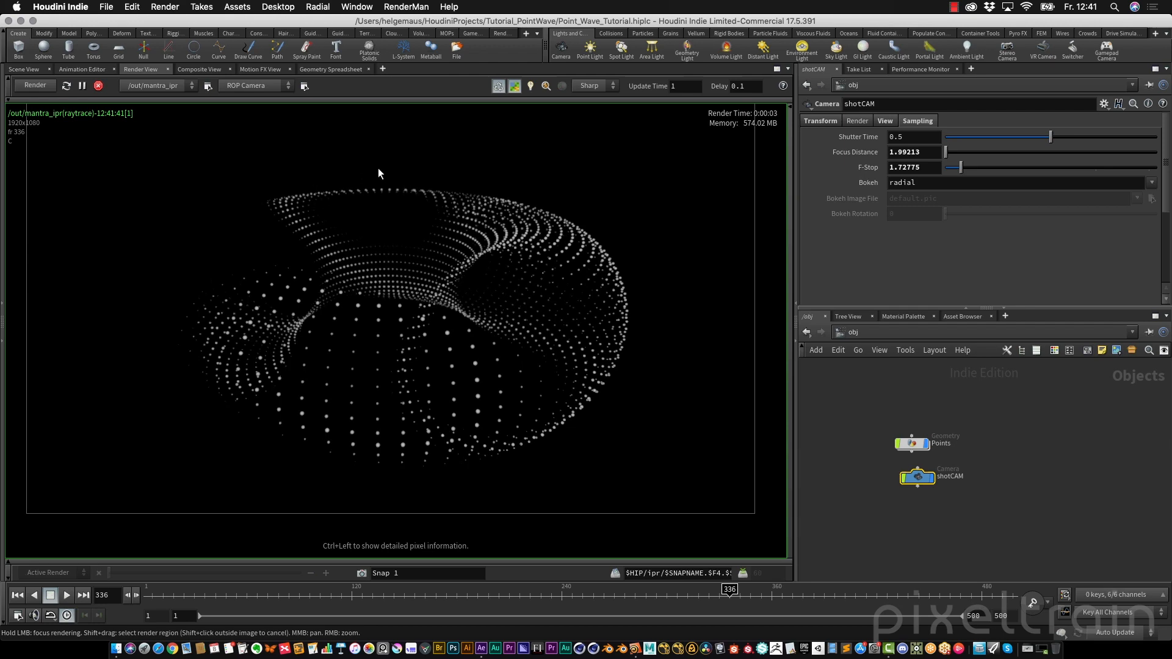
click(23, 69)
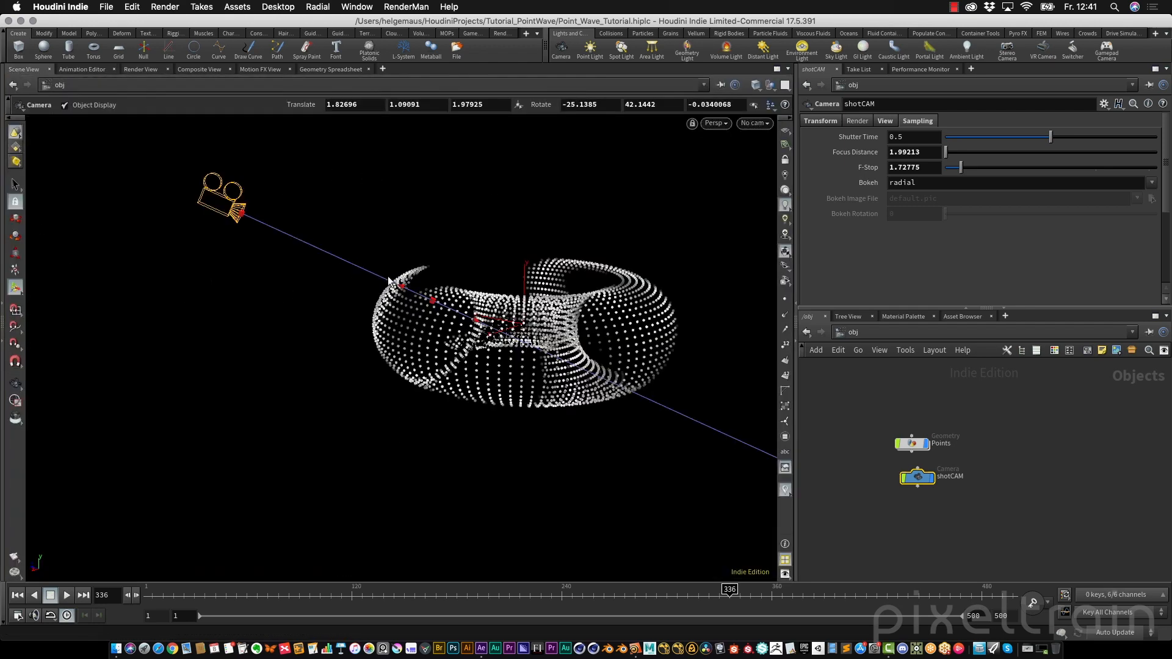
drag(432, 300, 449, 311)
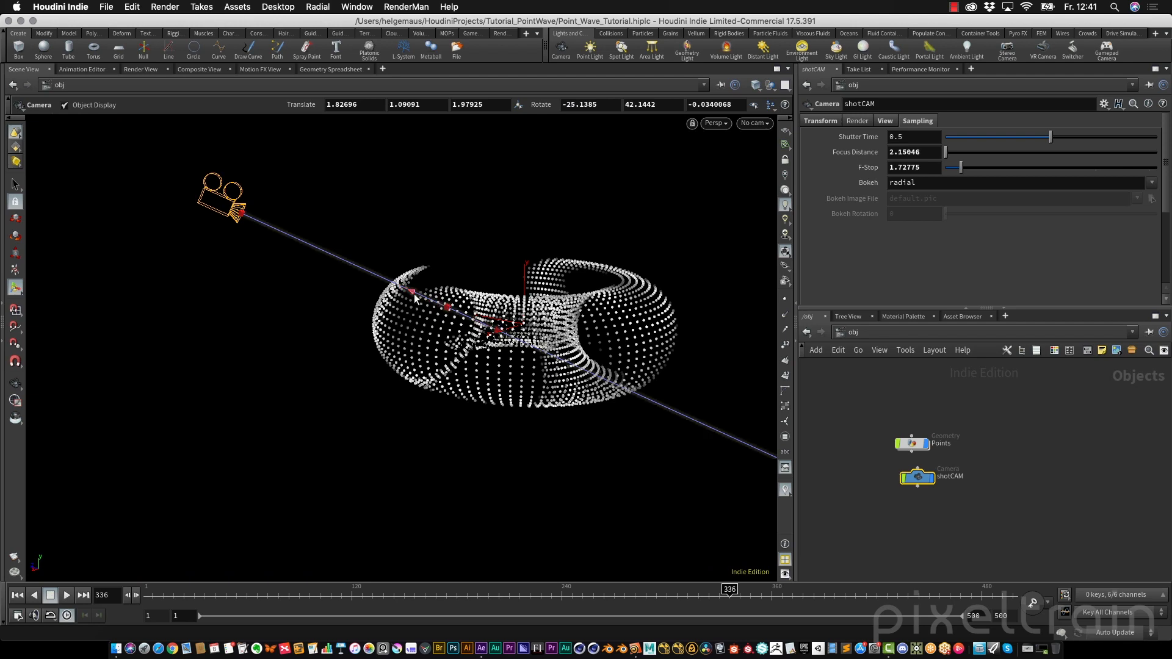
click(137, 69)
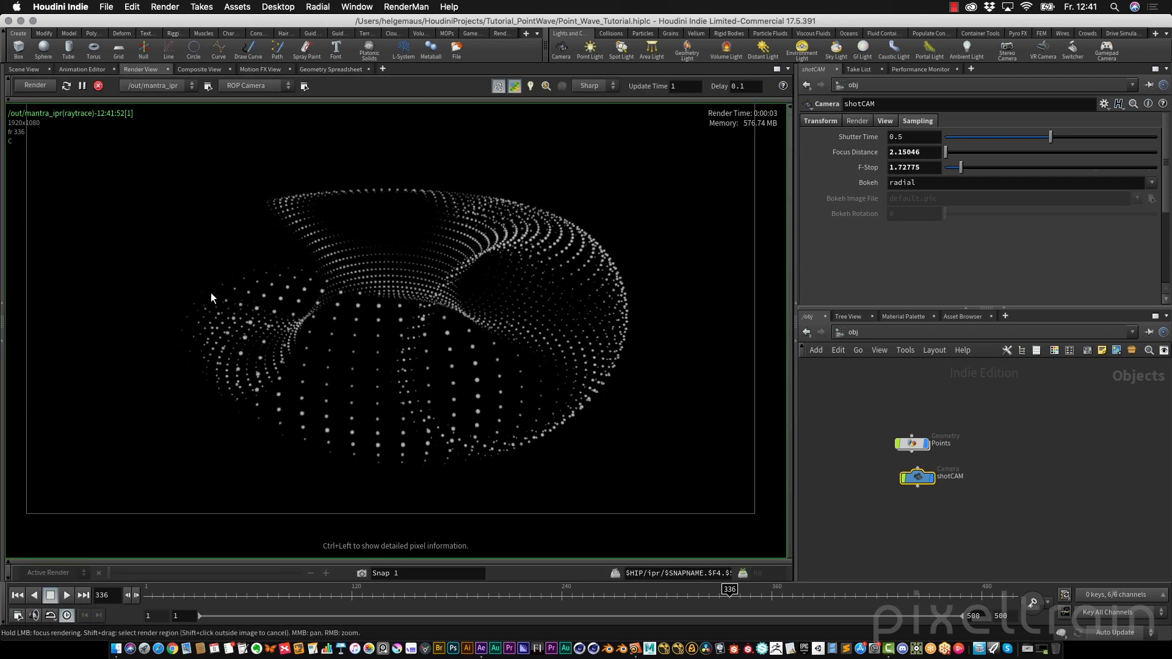
click(259, 596)
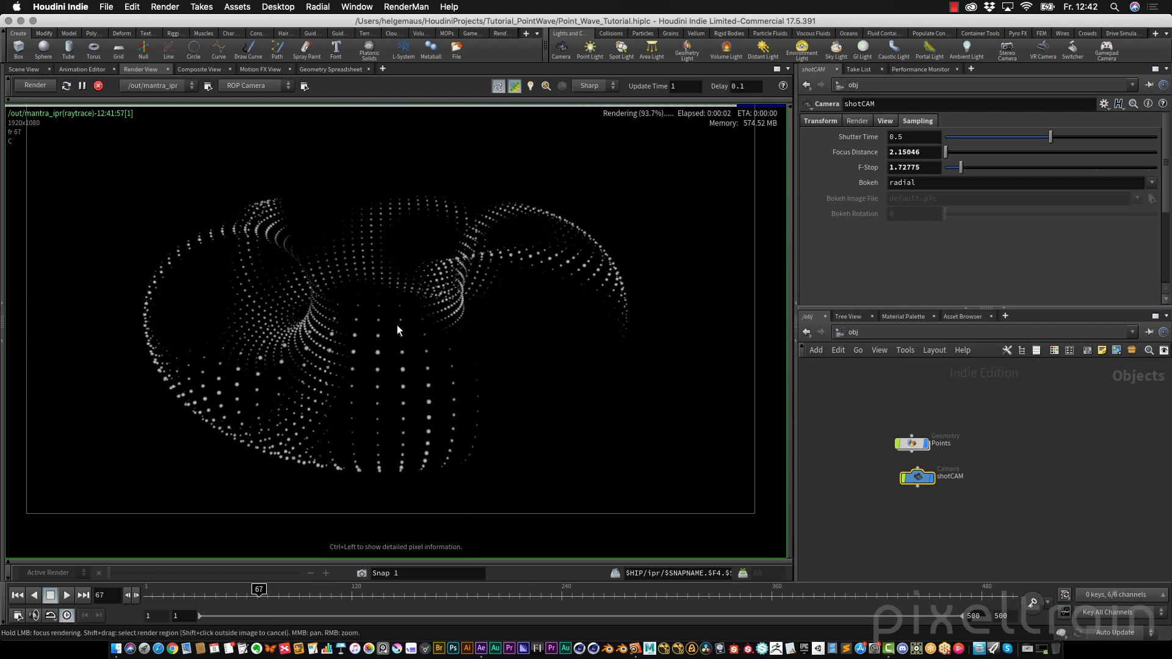
click(458, 596)
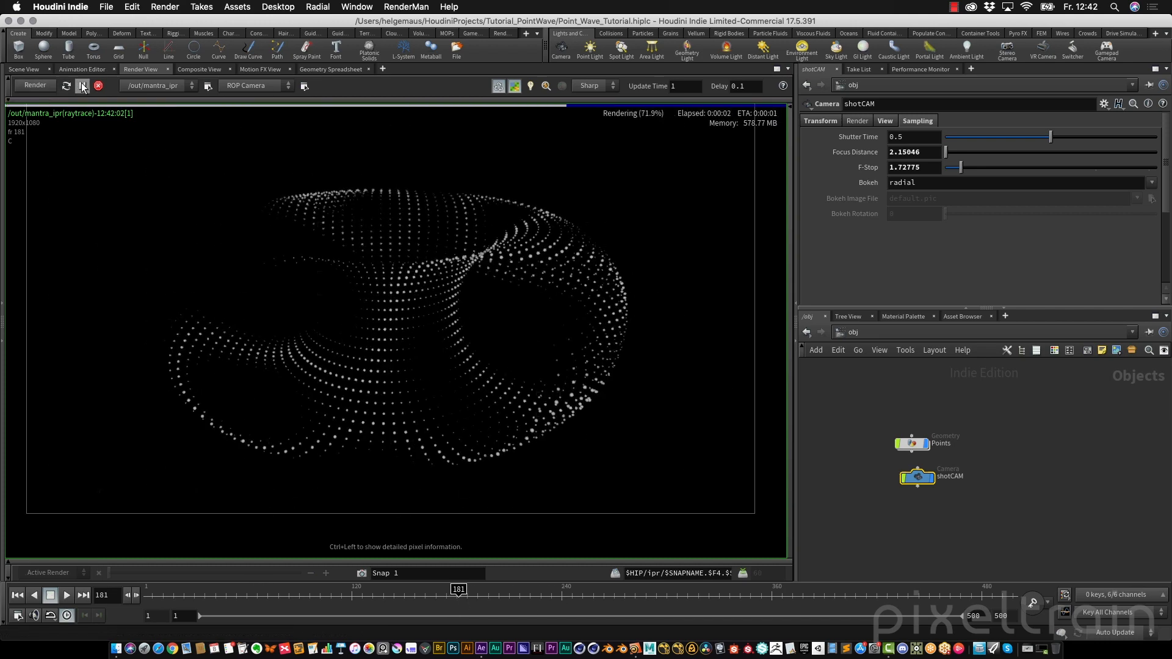
Switch shotCAM back to its orientation handle and save the scene
click(23, 69)
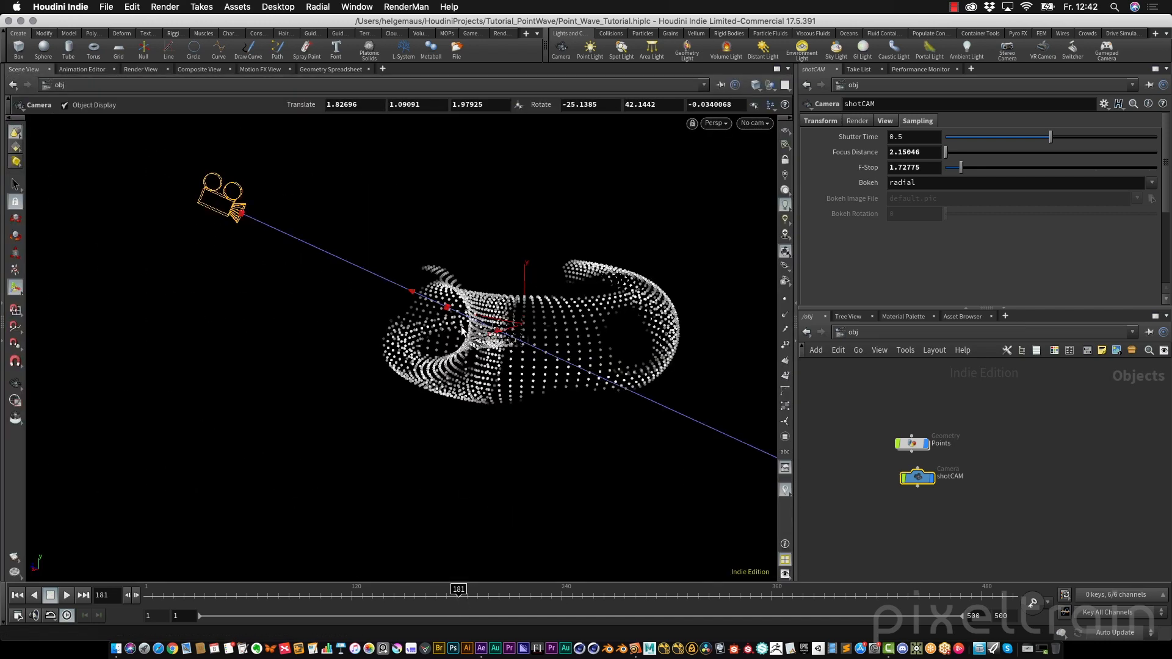
right_click(327, 252)
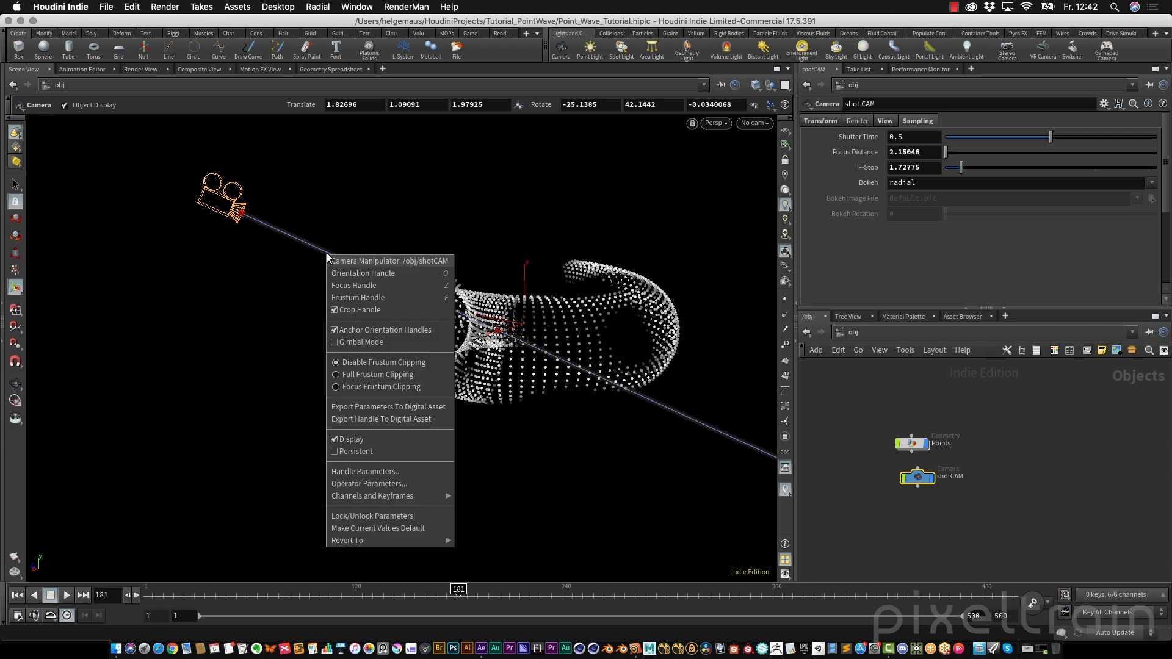
click(357, 273)
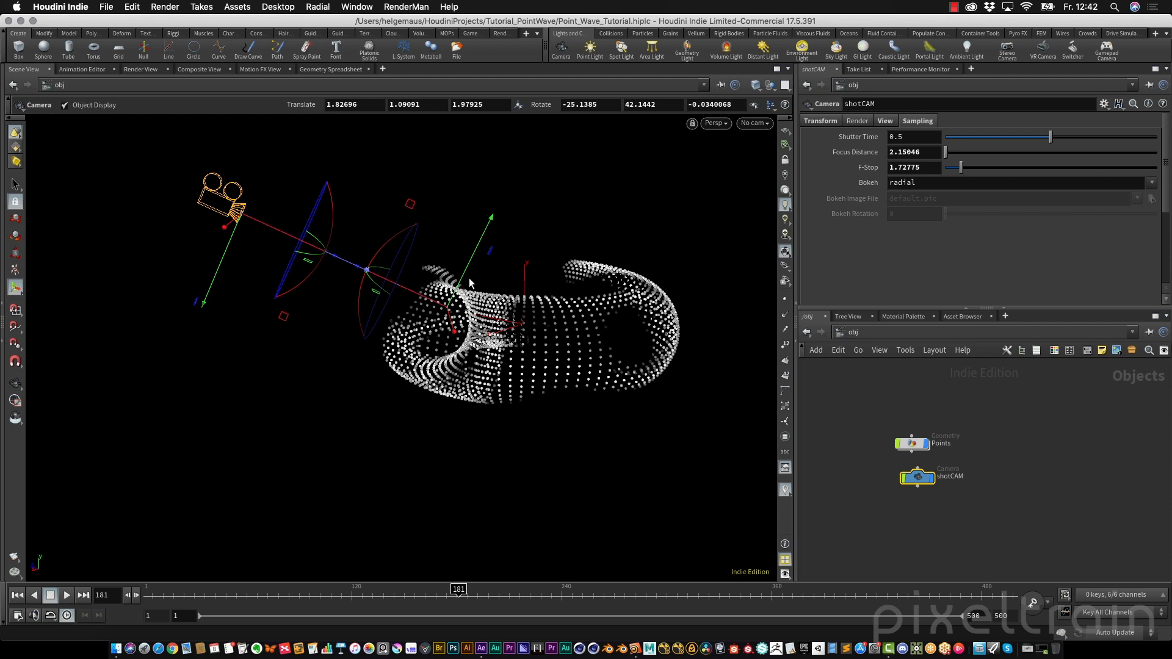
key(super+s)
Create a Principled Shader node in the mat network
click(146, 68)
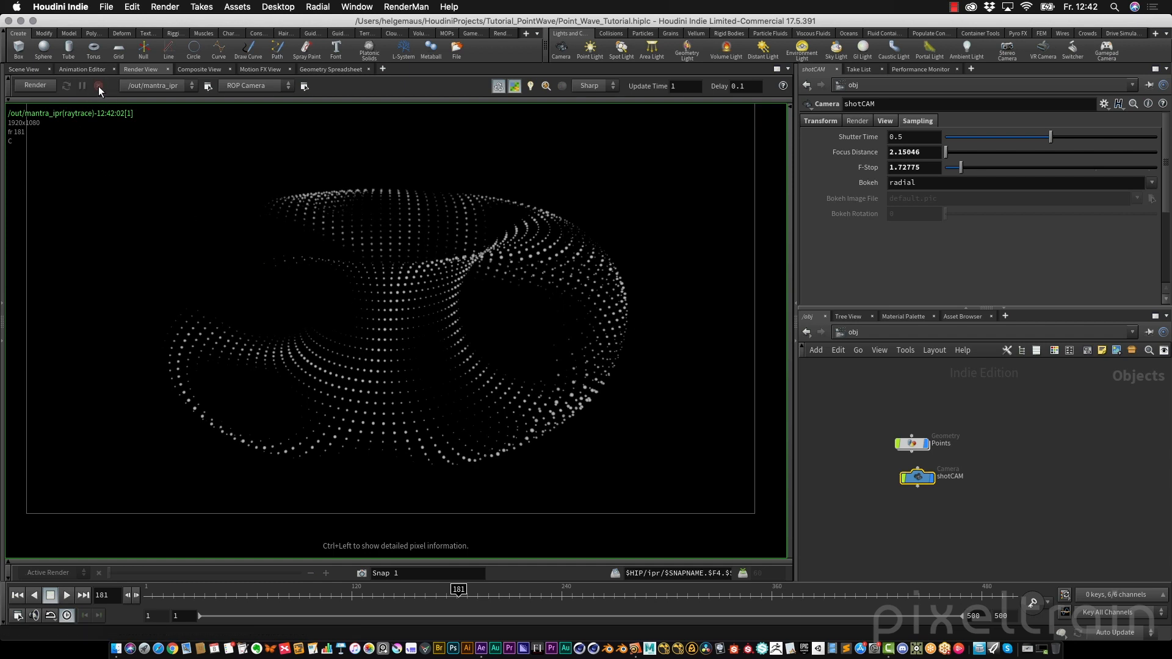
click(855, 413)
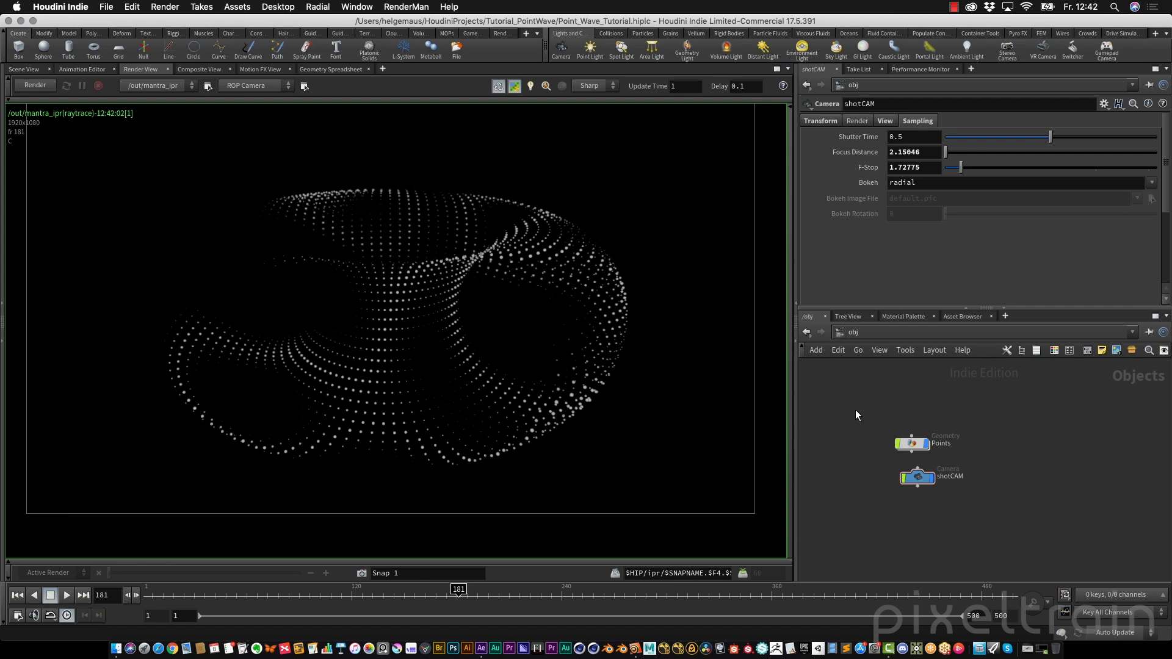
click(858, 331)
click(880, 376)
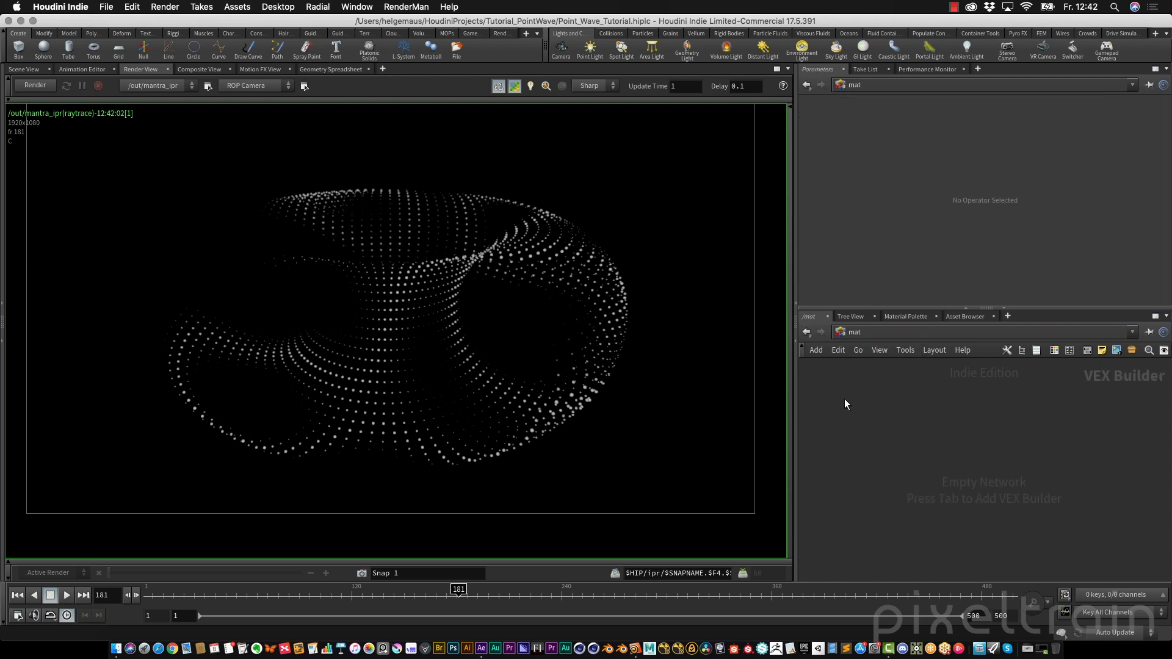
key(Tab)
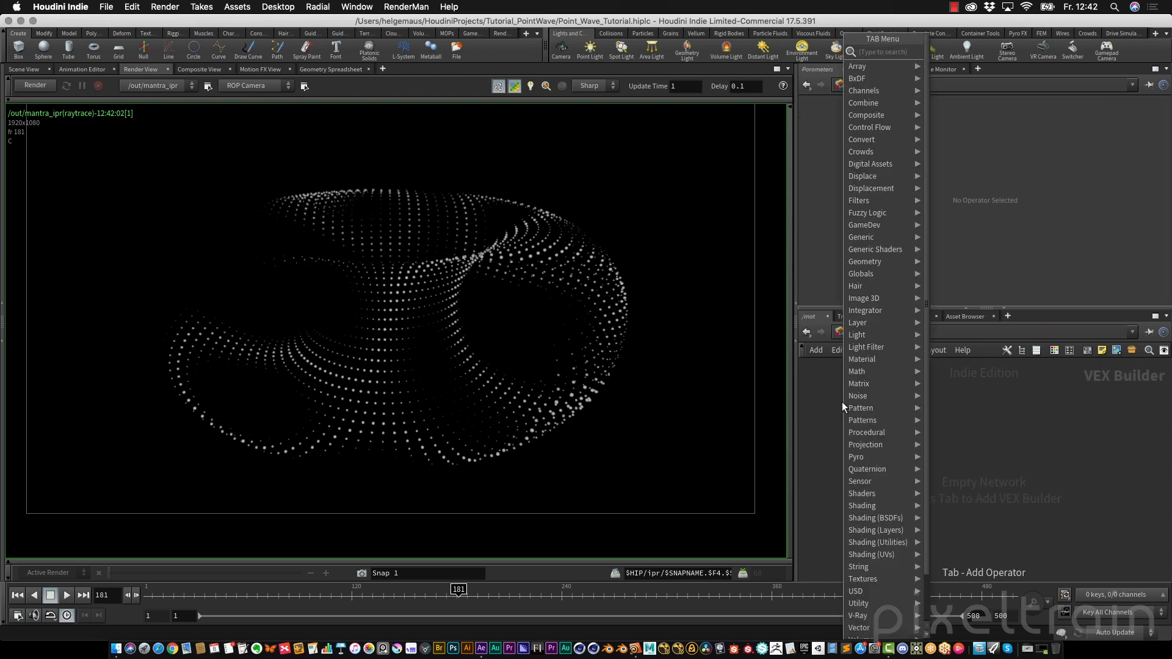
text(prin)
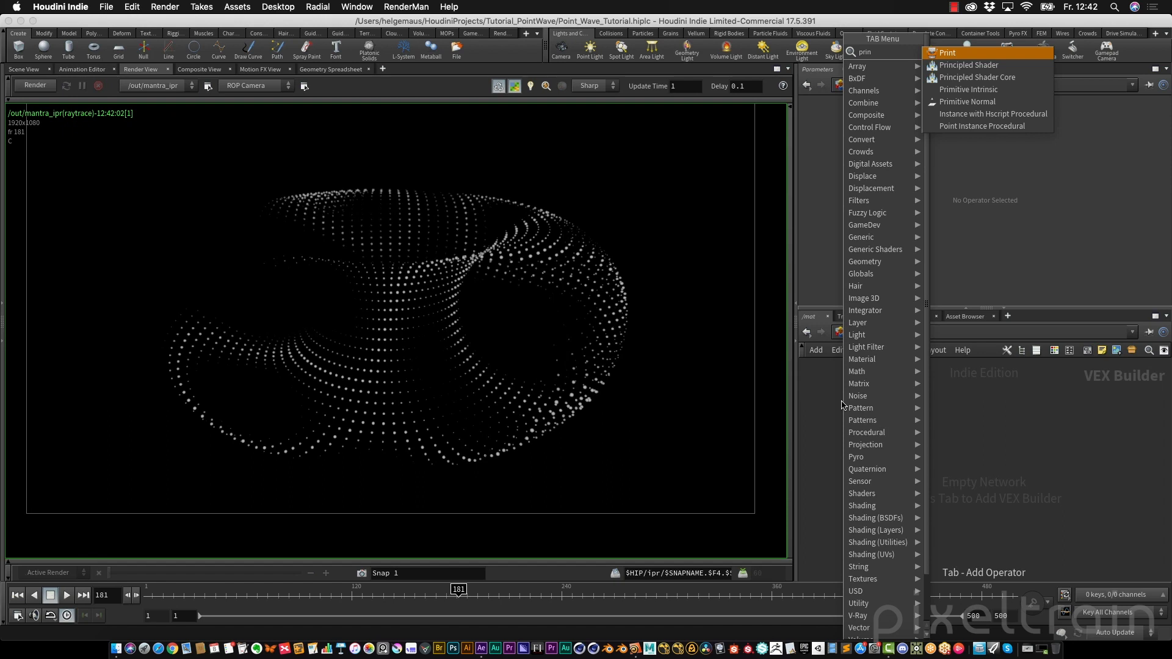
key(Down)
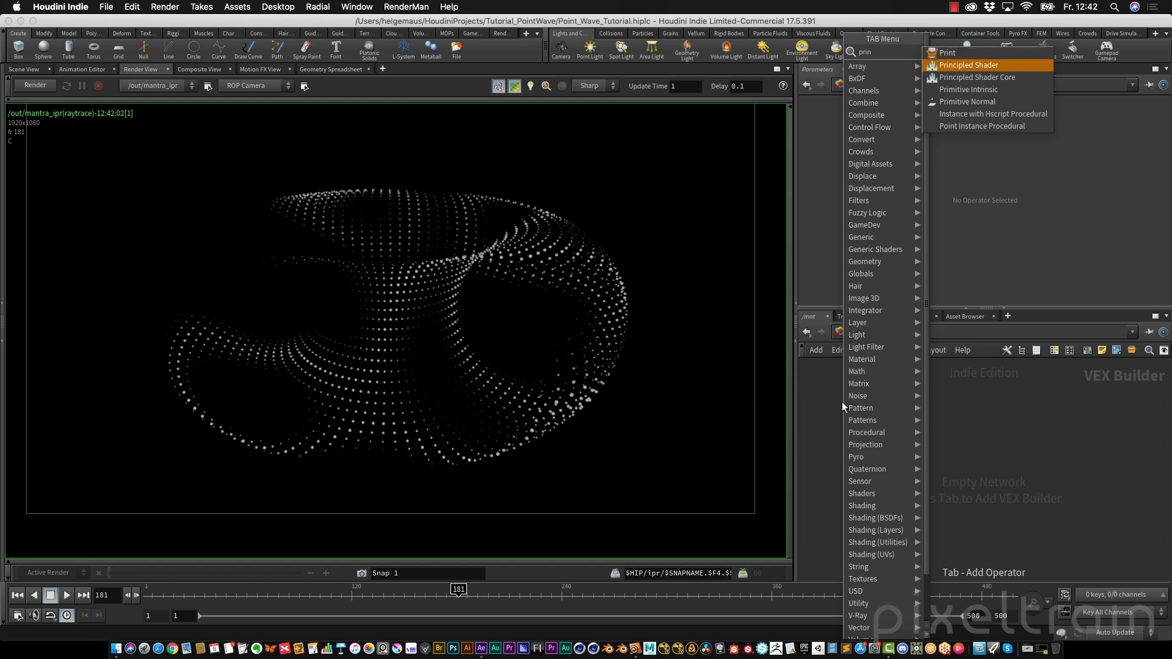
key(Return)
click(922, 404)
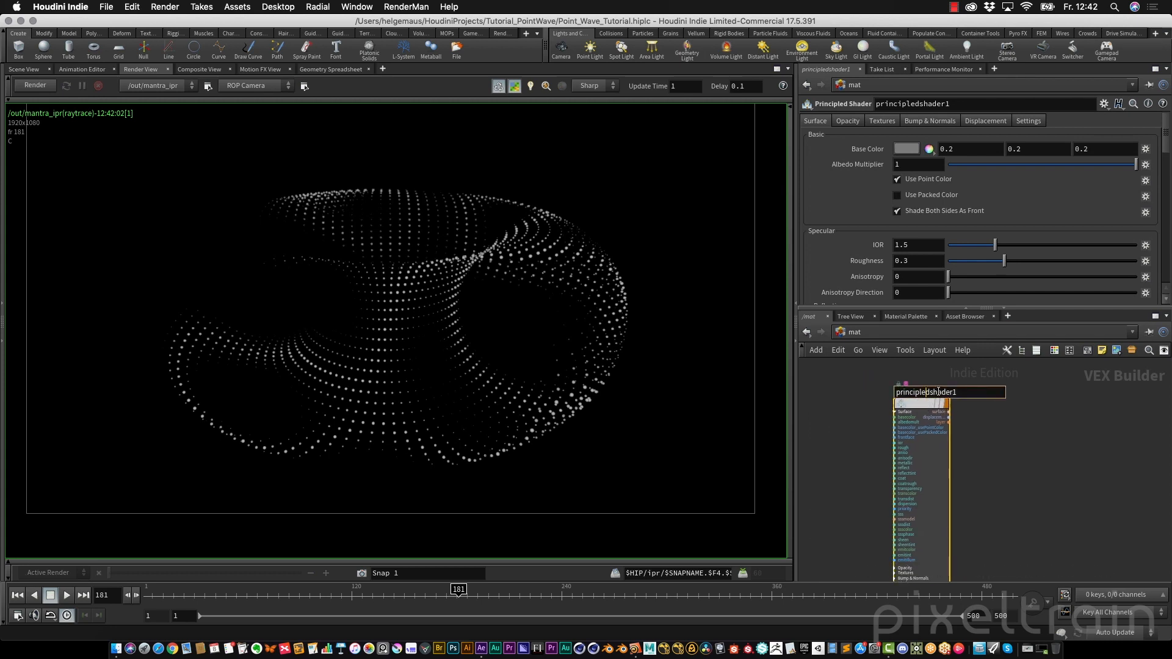
Rename the new shader node to prin_points
double_click(938, 392)
text(prin_points)
key(Return)
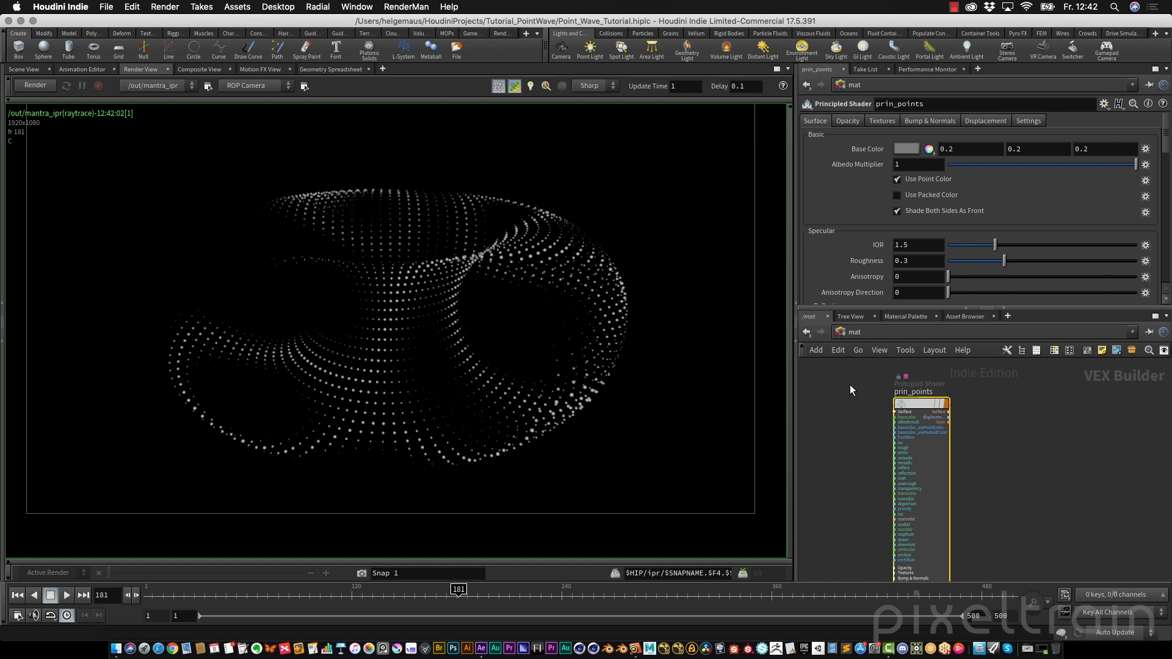
click(922, 404)
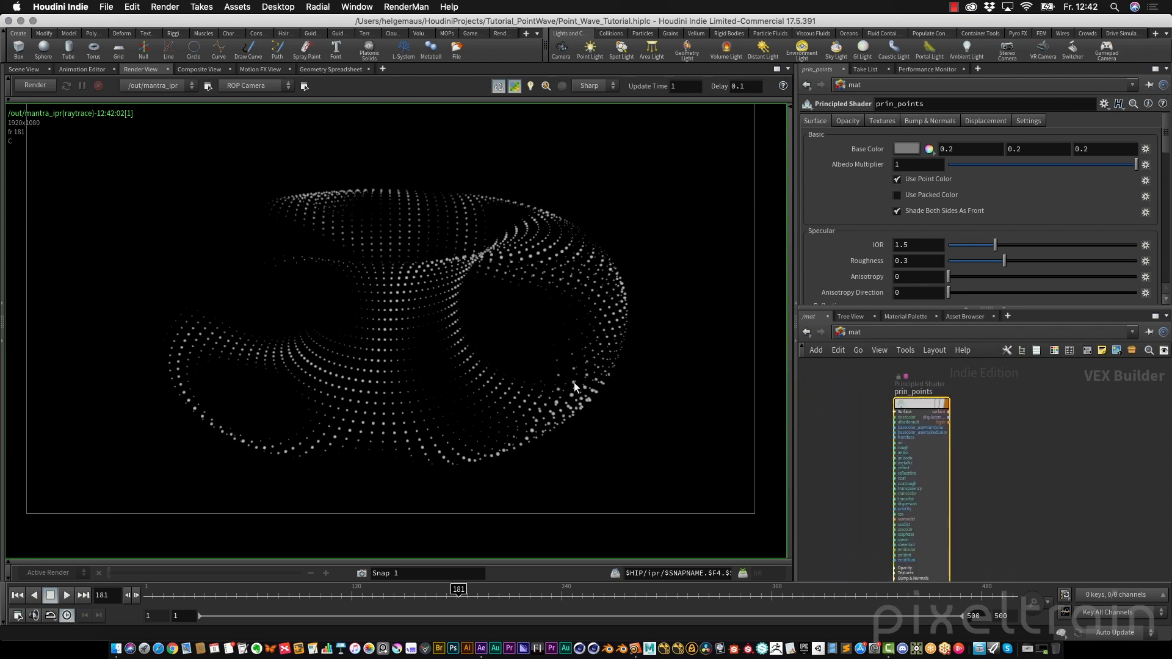
Restart the interactive render and disable Use Point Color on the prin_points shader
click(31, 70)
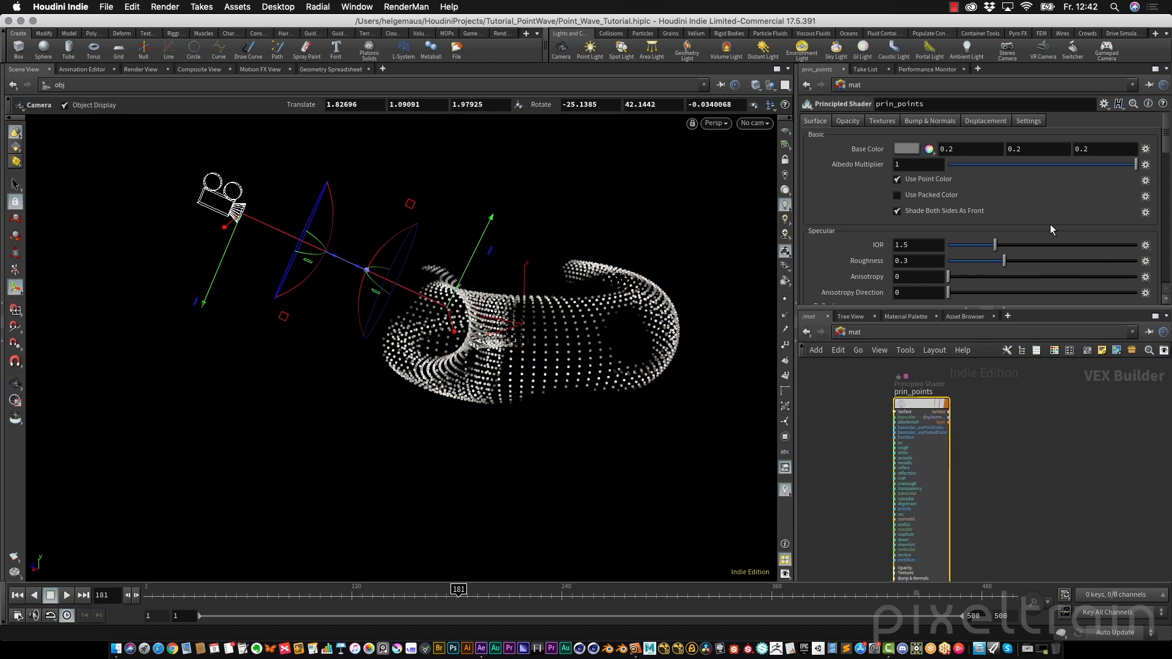
click(140, 69)
click(50, 86)
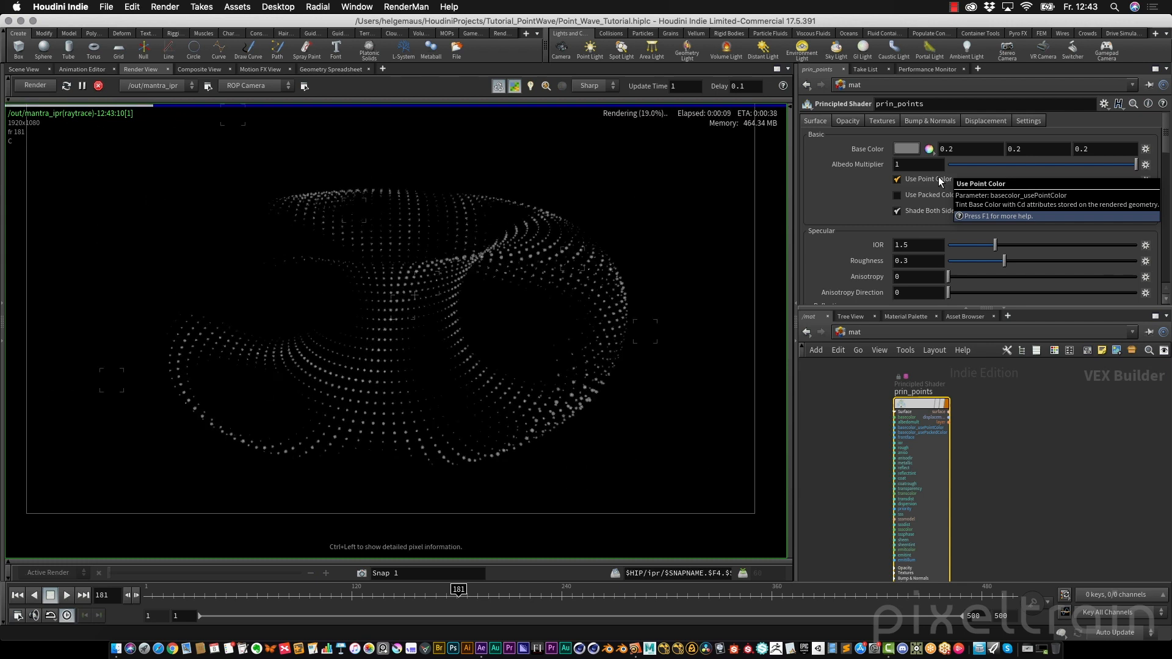
click(897, 180)
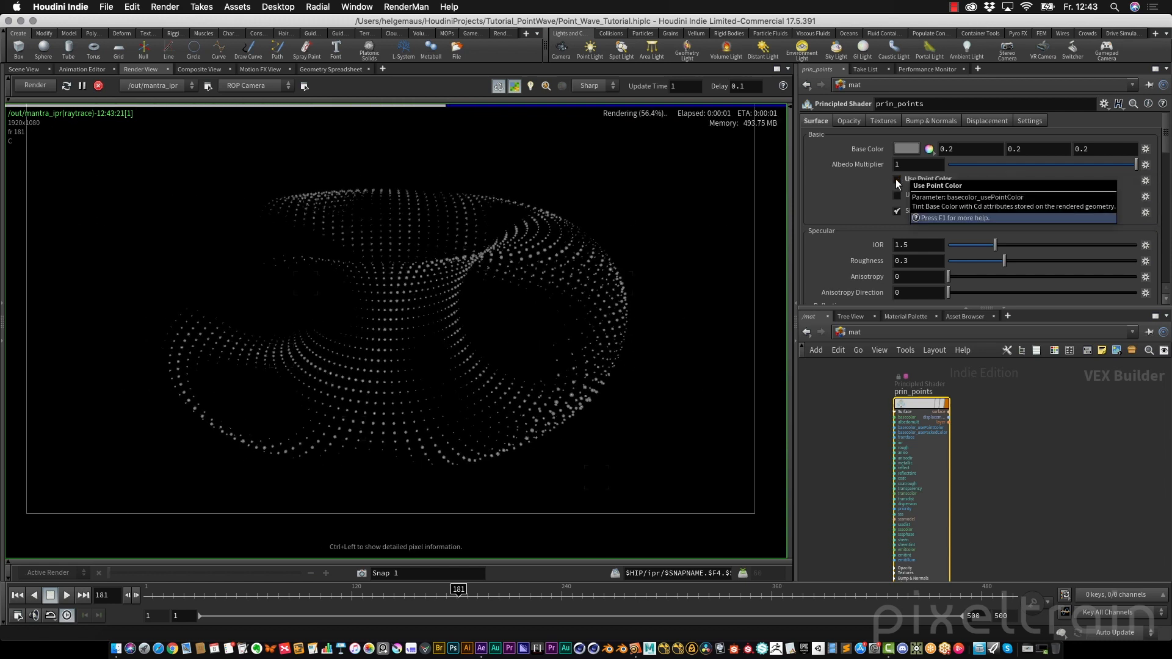
Set the shader's emission color to white and disable Emission Illuminates Objects
scroll(1166, 144, down, 1)
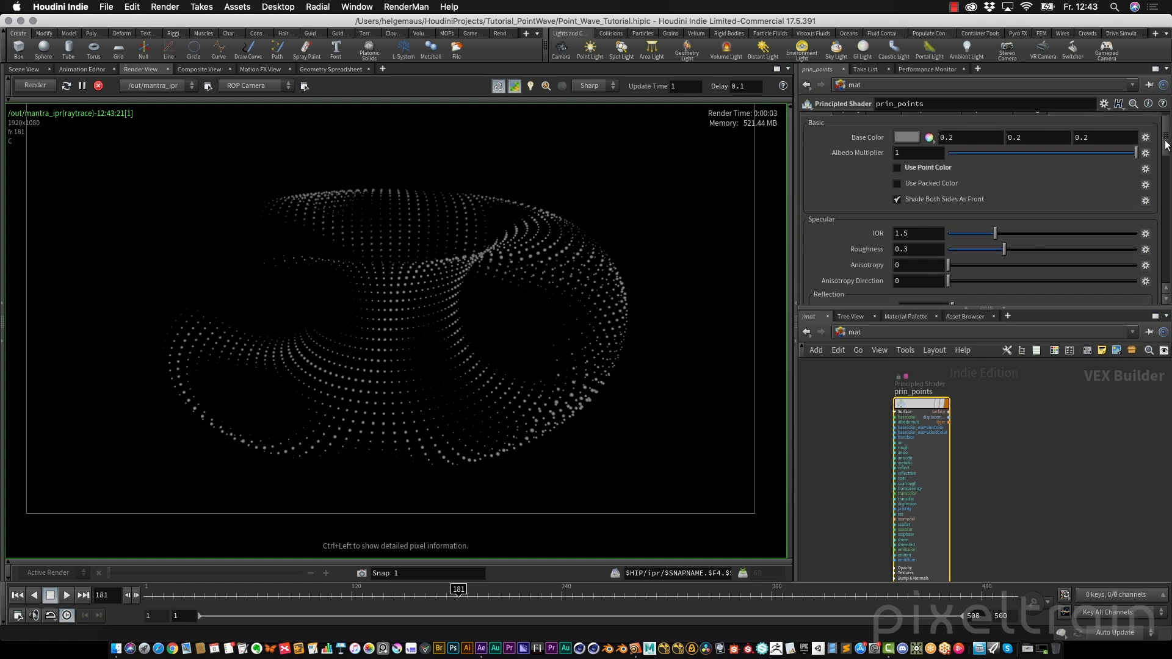
drag(1166, 145, 1168, 227)
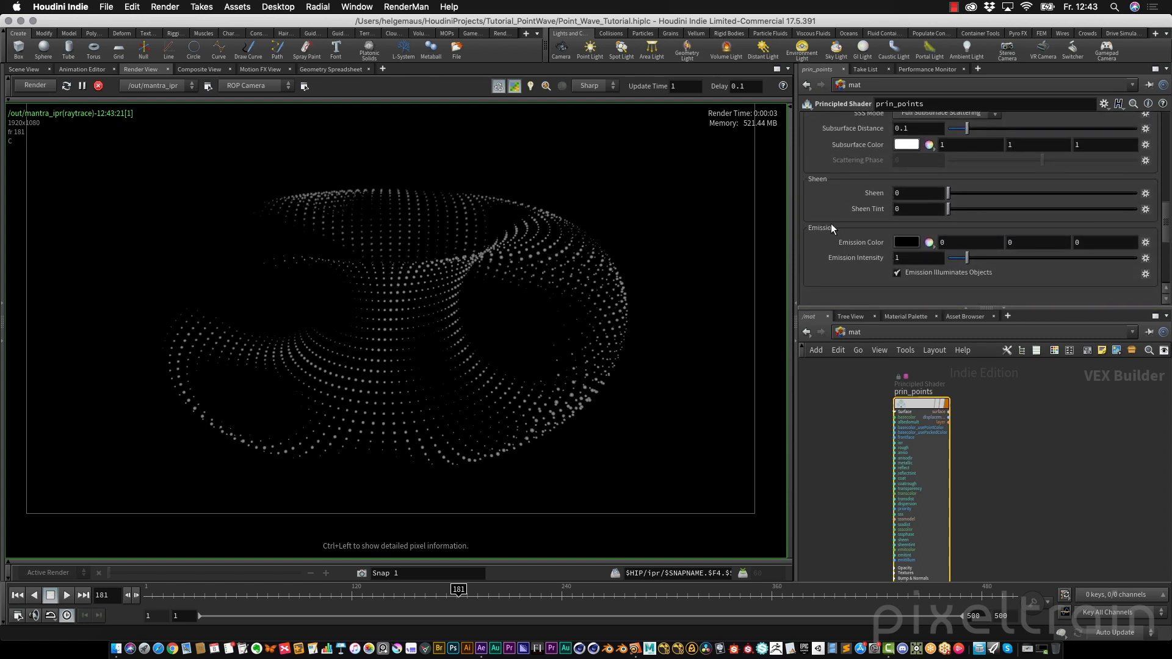
click(912, 243)
click(929, 251)
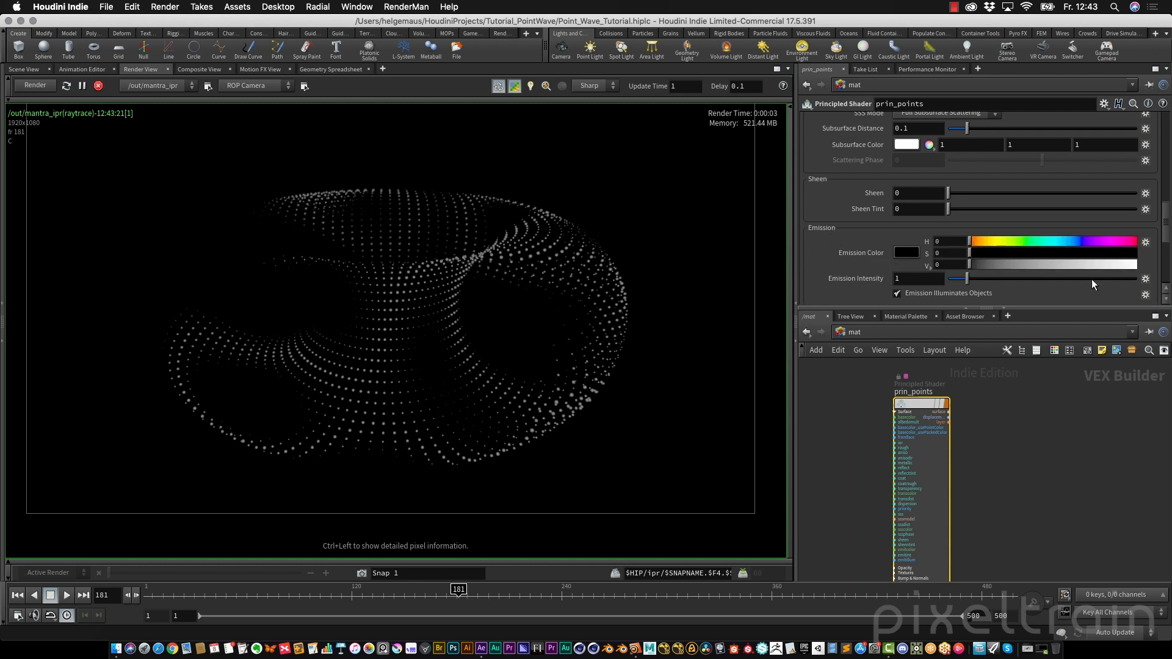
drag(1073, 266, 1142, 266)
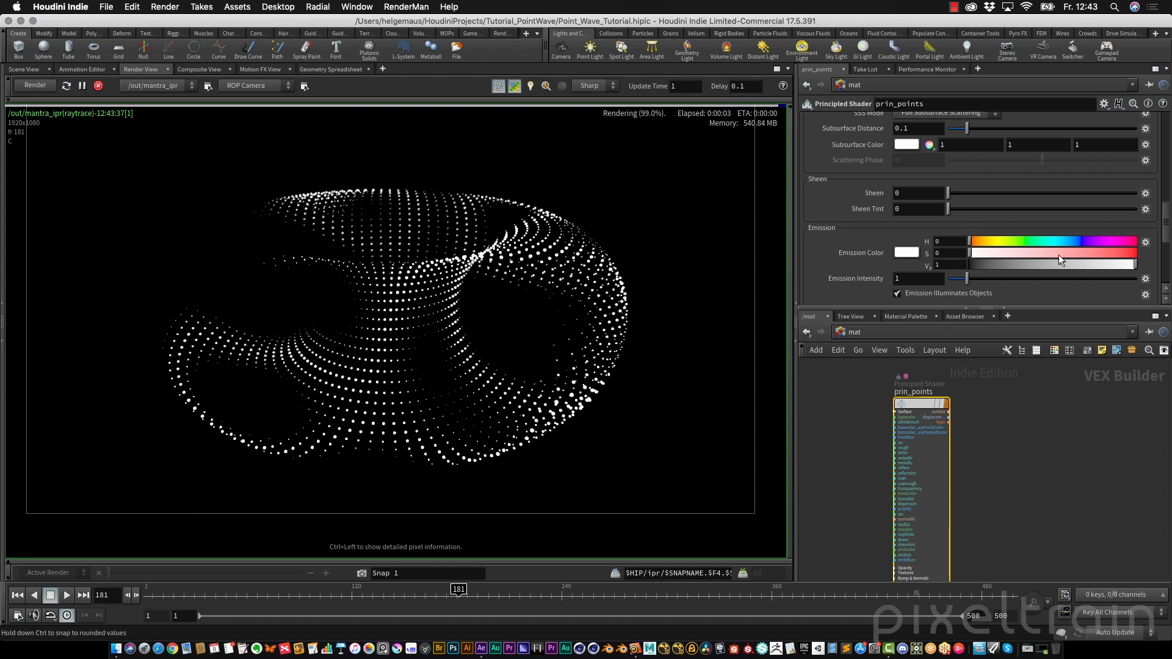
drag(1166, 218, 1166, 228)
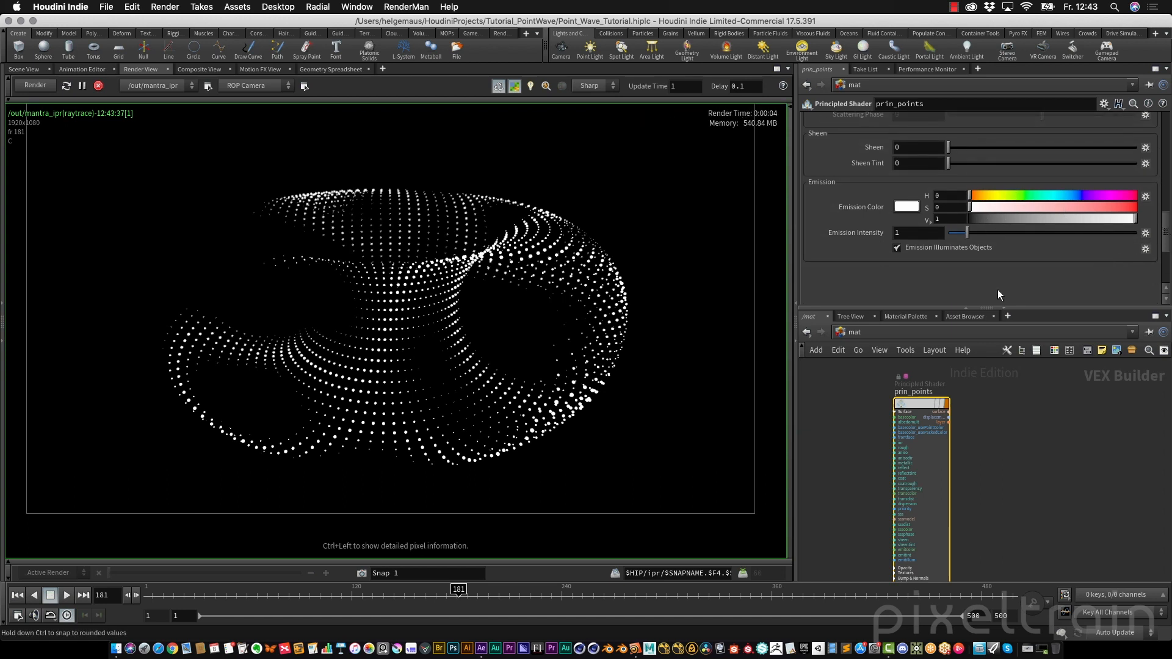
click(897, 248)
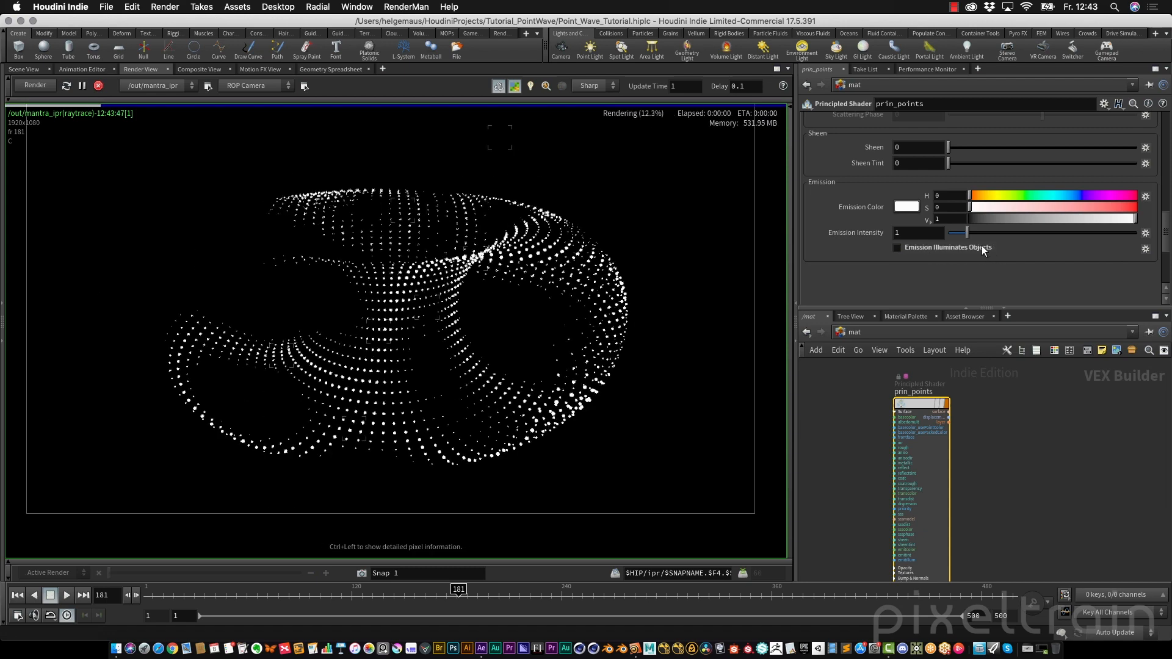
Set the prin_points shader's Albedo Multiplier to 0
drag(1165, 231, 1167, 130)
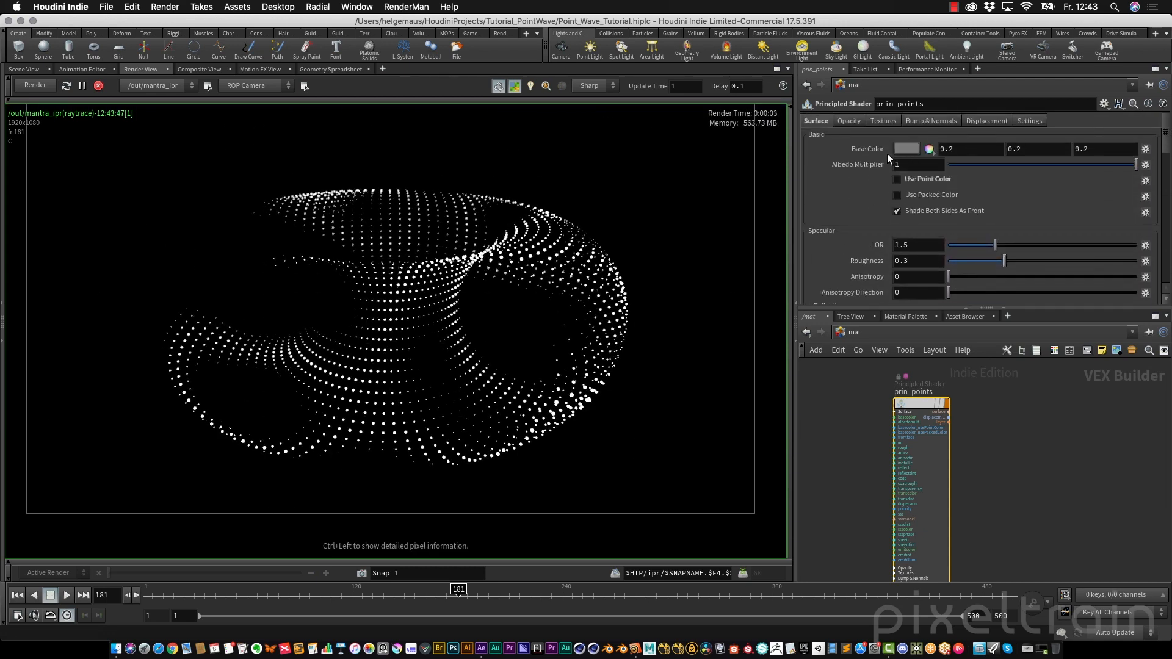
drag(1055, 165, 944, 165)
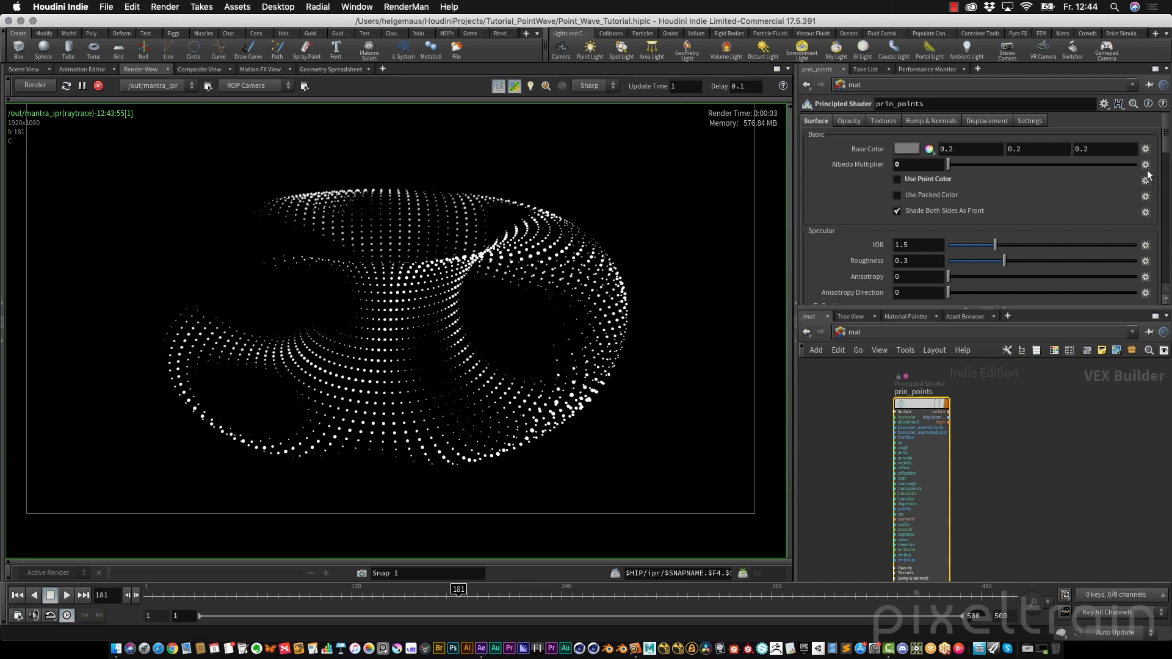
Set the shader's emission color to a saturated blue with hue 217
drag(1167, 135, 1167, 223)
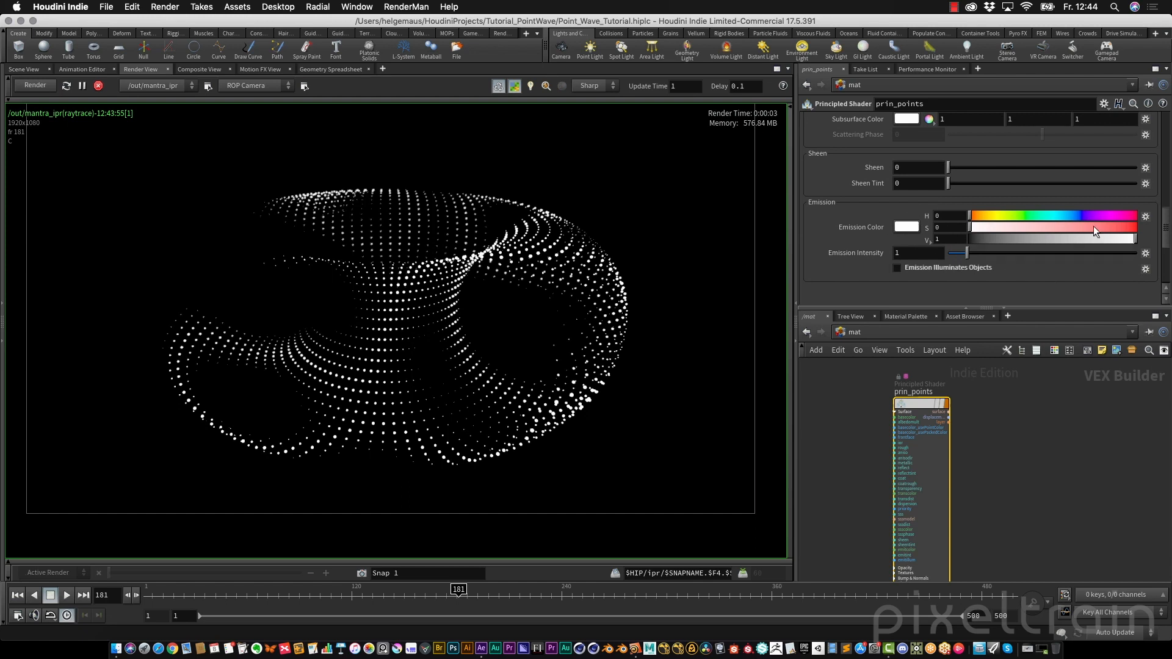
drag(1052, 214, 1158, 233)
click(1070, 214)
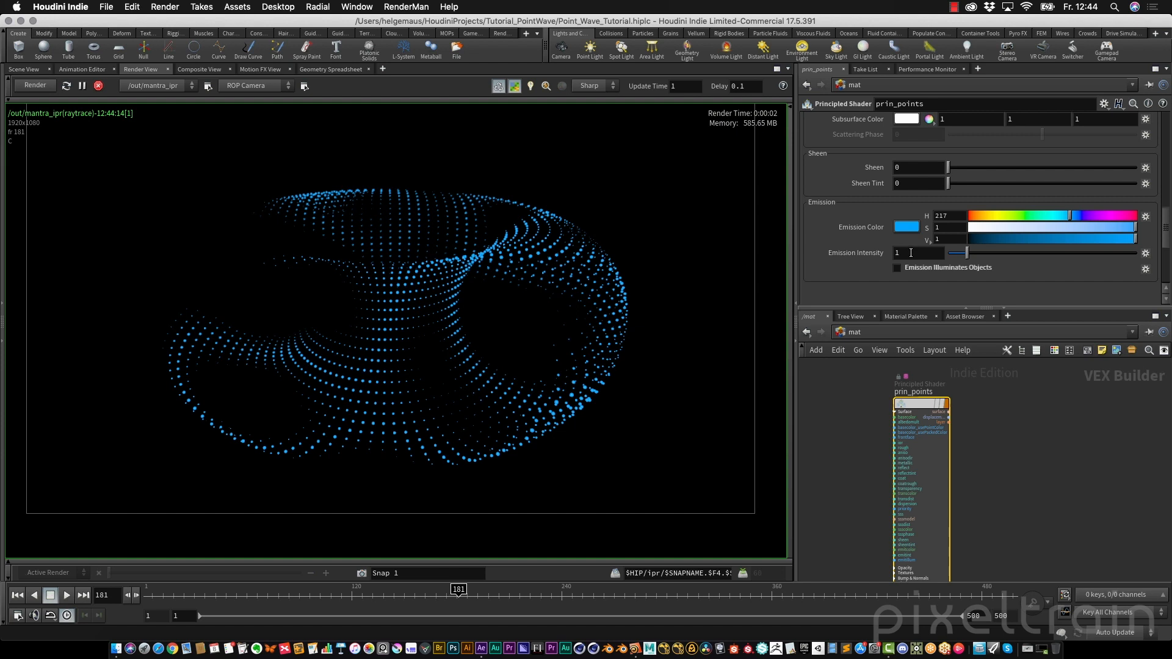
Set the emission intensity to 3, try 5, and return it to 3
click(942, 255)
text(3)
key(Return)
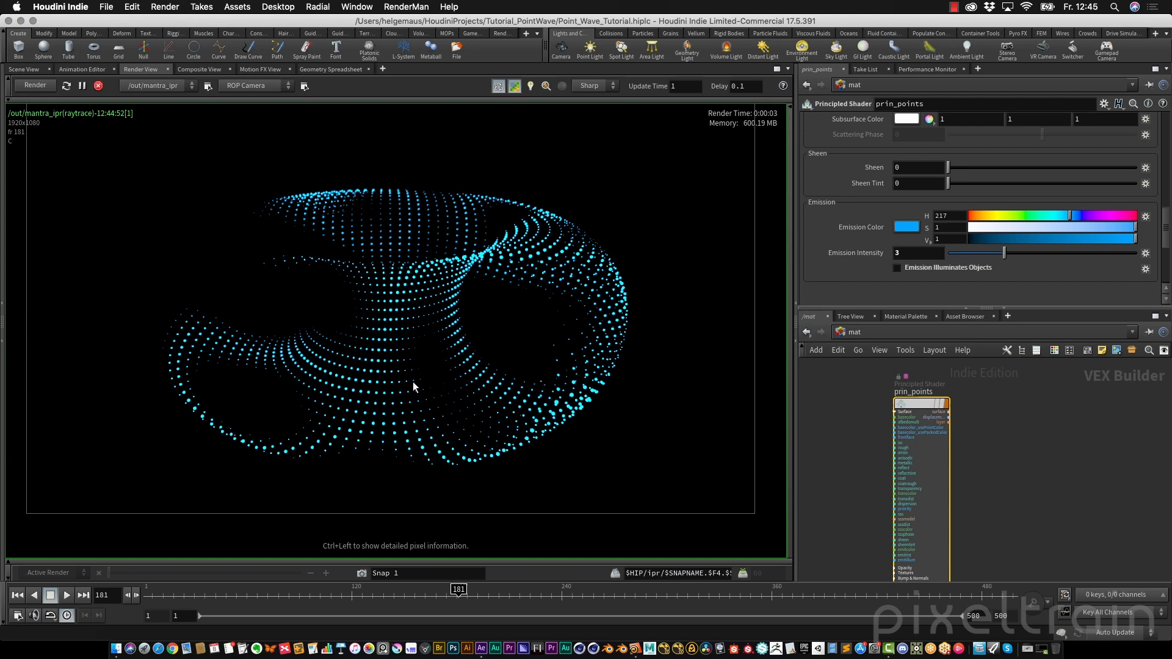
click(915, 253)
text(5)
key(Return)
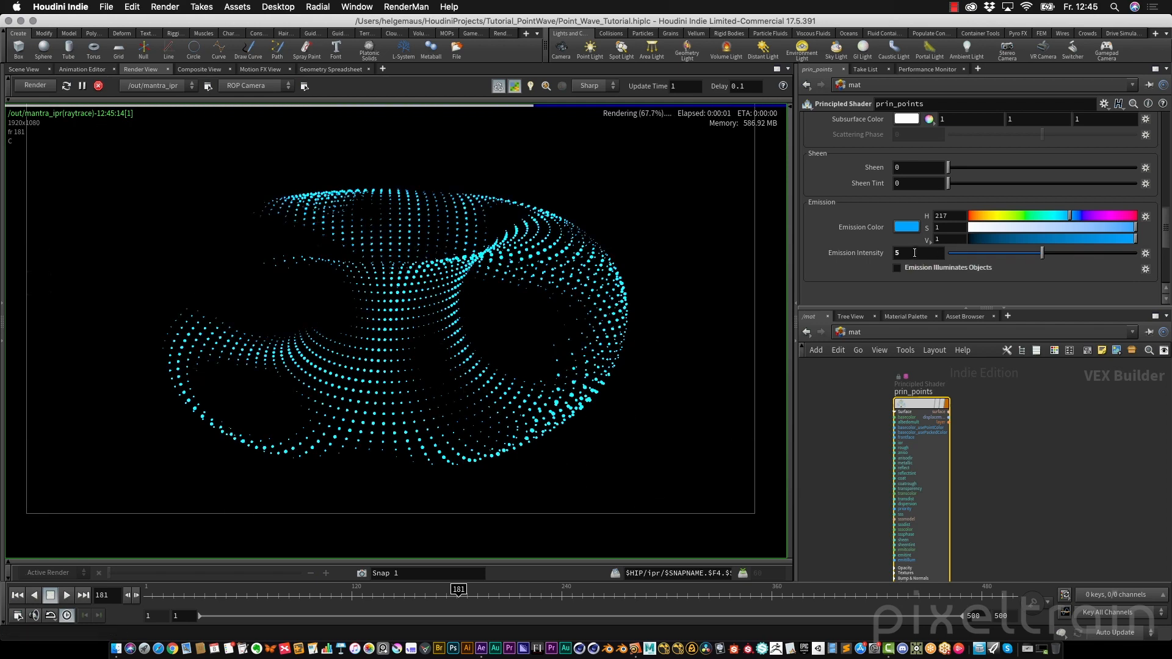
drag(912, 254, 855, 251)
text(3)
key(Return)
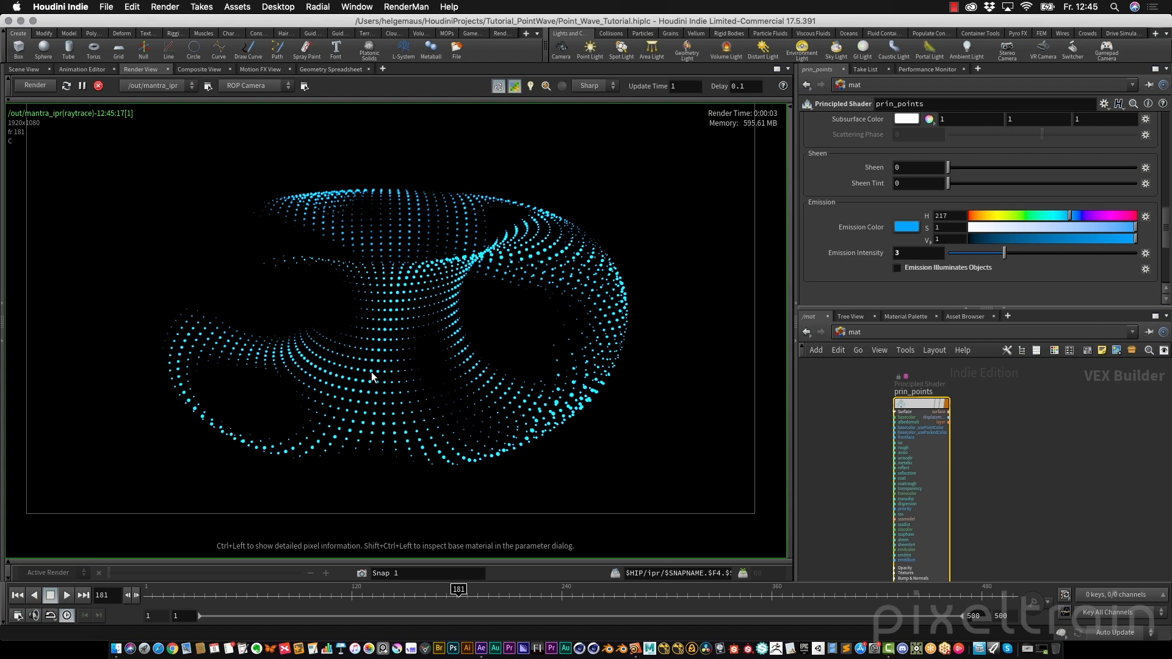
Stop the interactive render and open the Mantra render node's image output settings in the out network
click(99, 86)
click(872, 332)
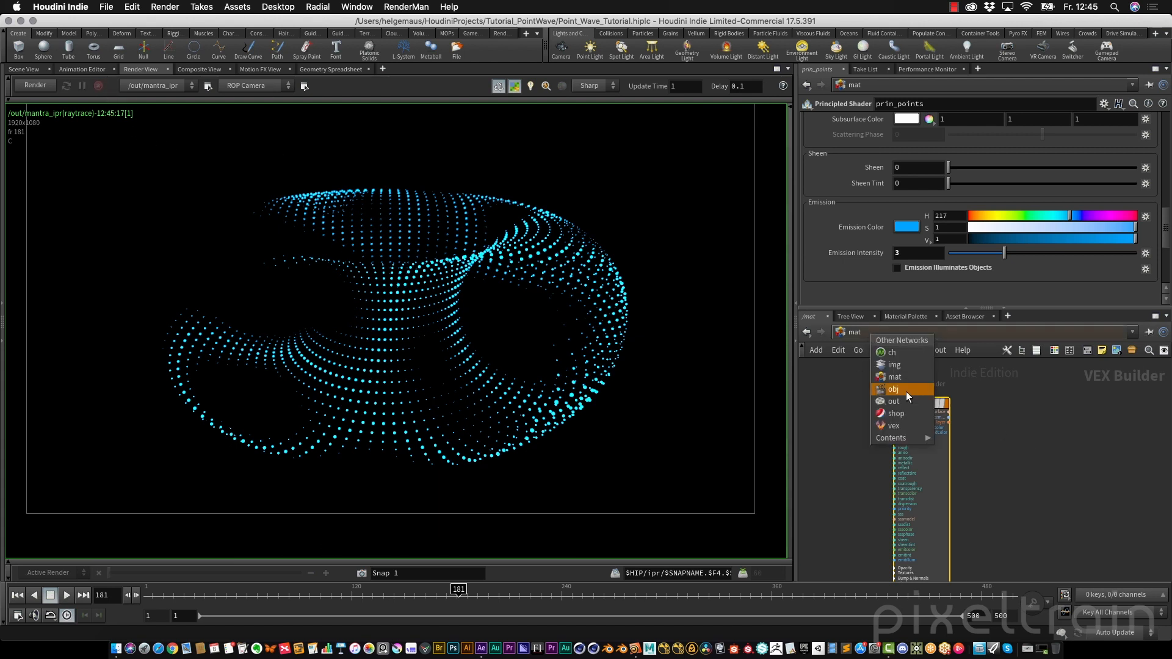
click(900, 397)
drag(1012, 488, 907, 452)
drag(1077, 308, 1079, 417)
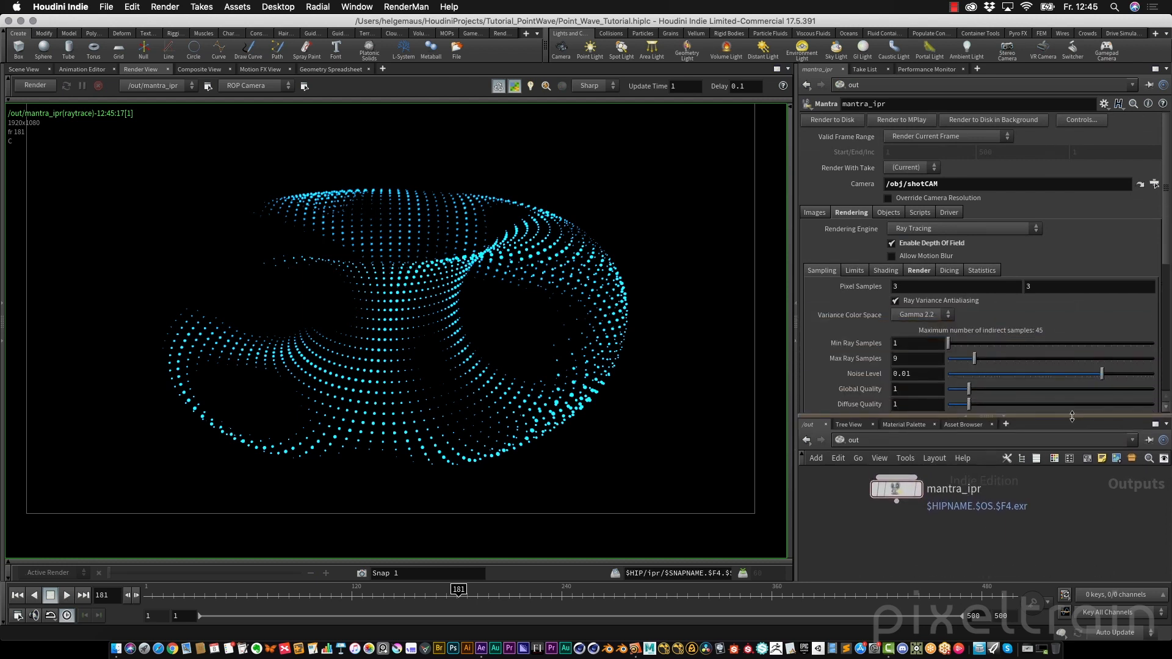
click(810, 211)
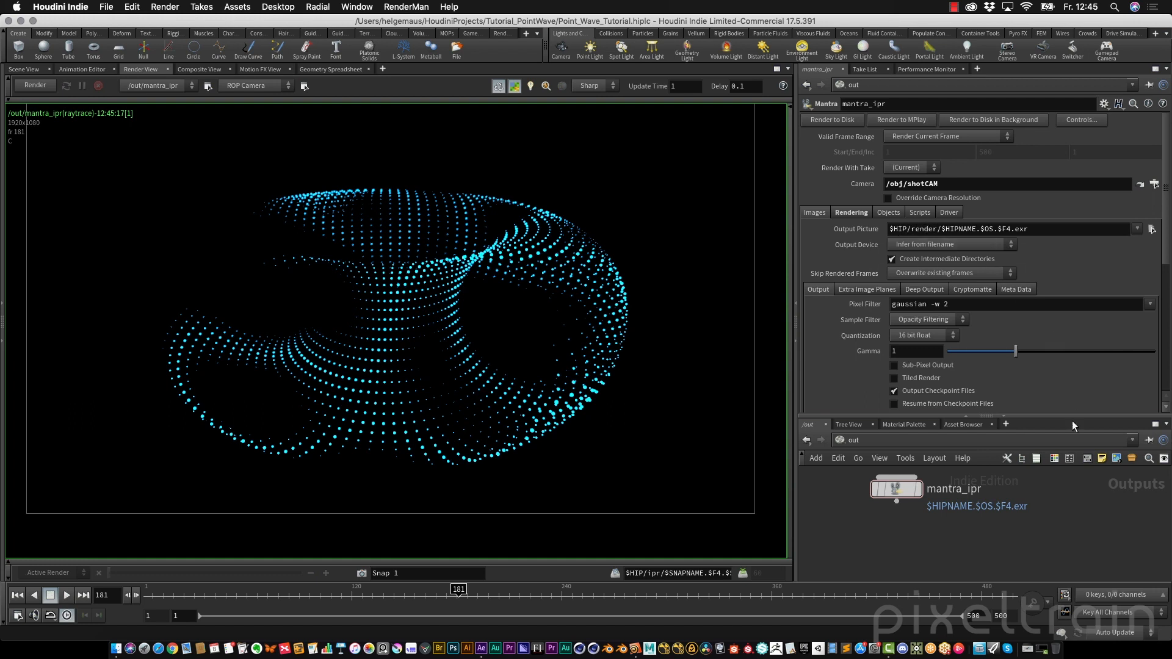
drag(1072, 420, 1069, 338)
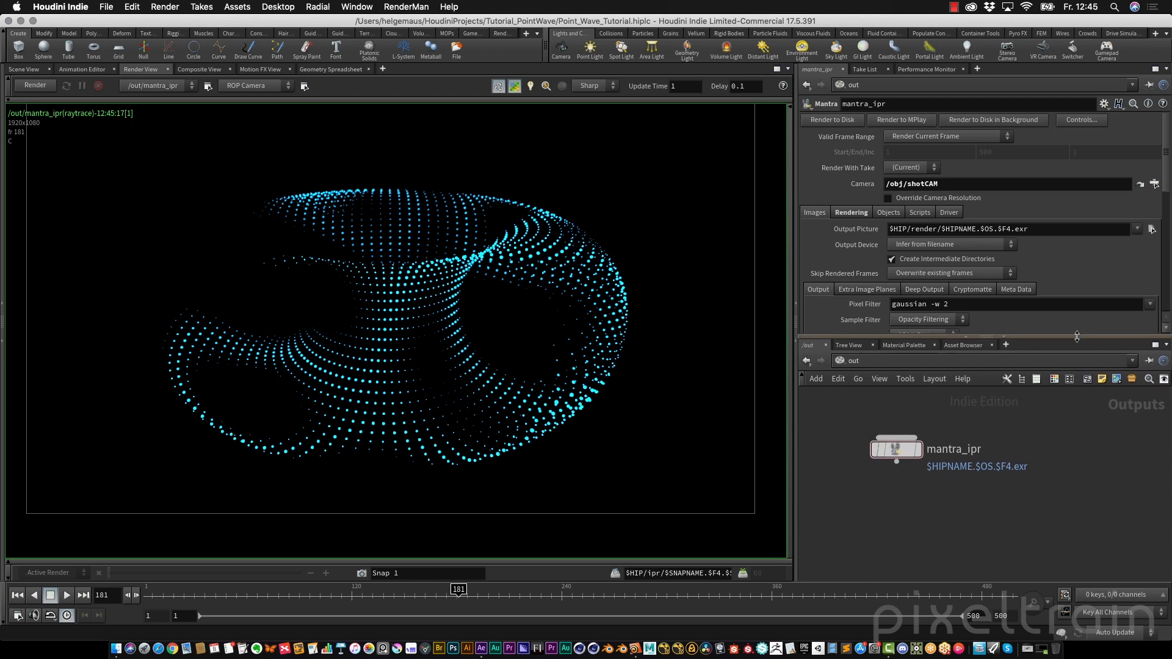
Rename the Mantra render node to Point_Waves_V01
double_click(906, 457)
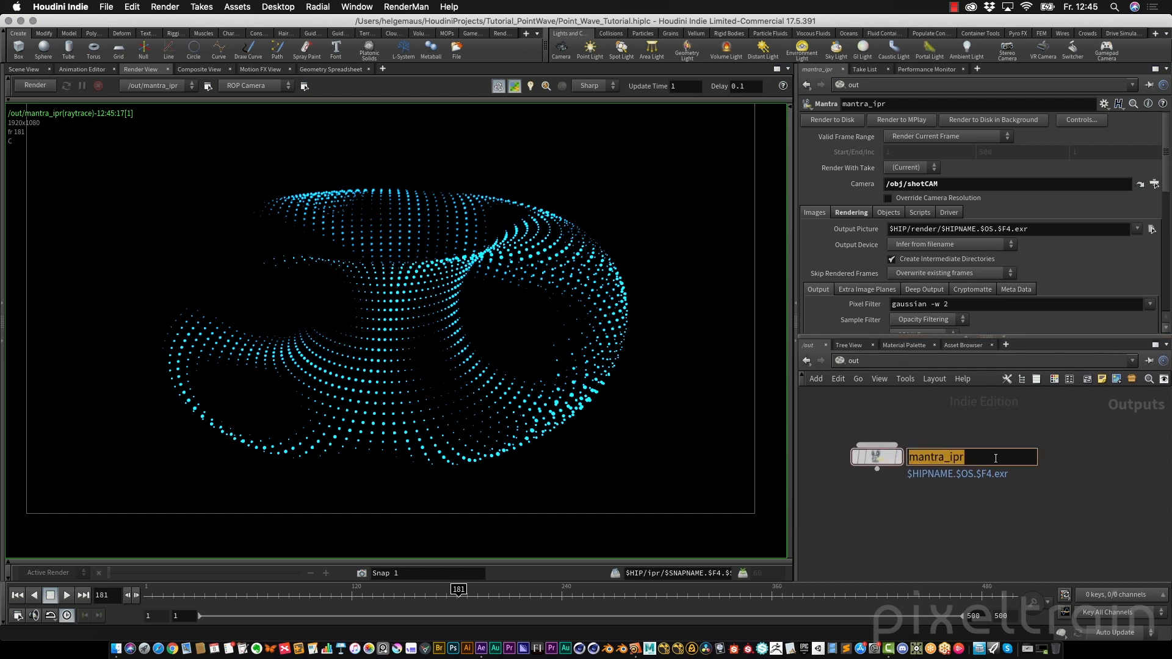
text(Point_W)
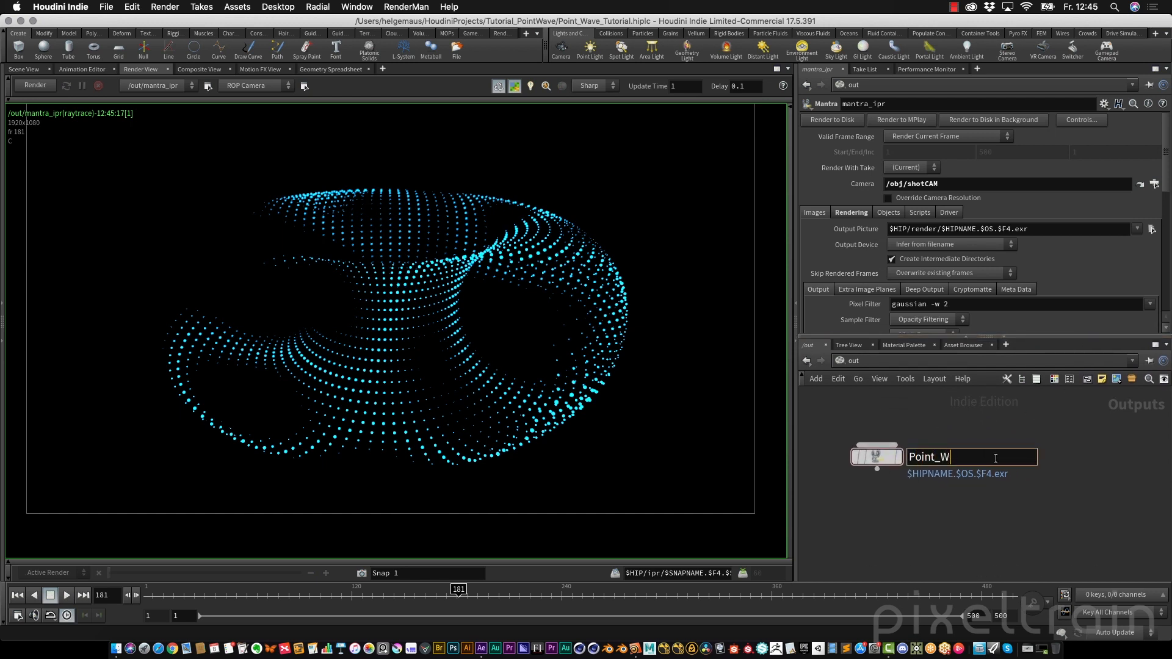
text(aves_V01)
key(Return)
Set the output picture path to $HIP/render/$OS/$OS.$F4.exr
click(942, 232)
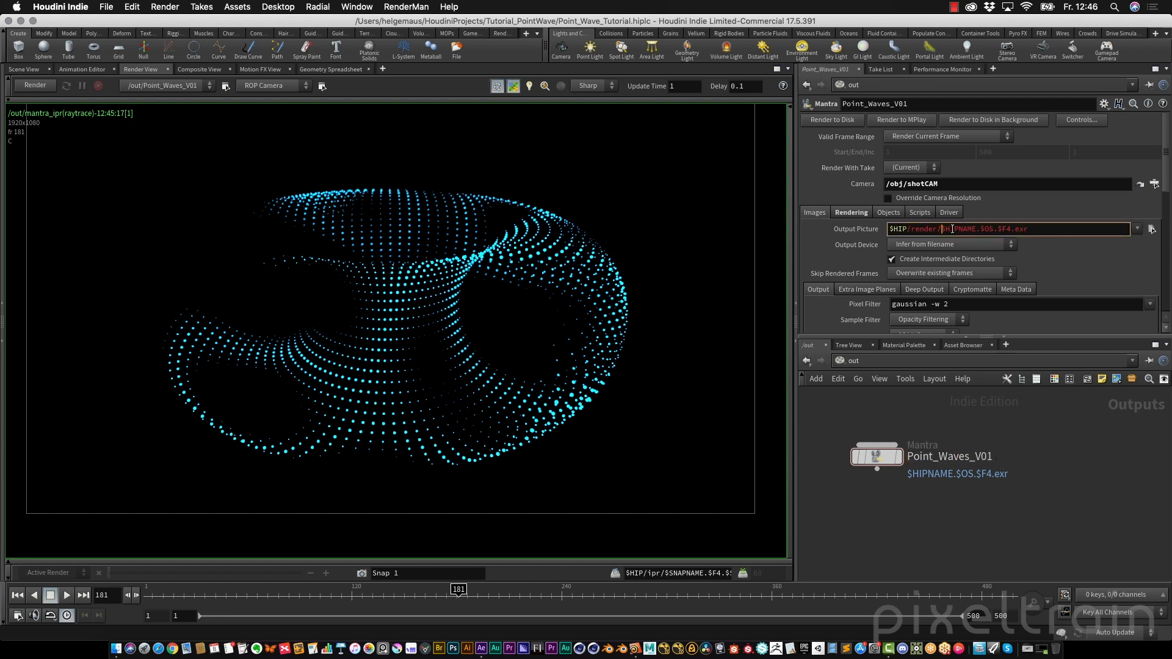
drag(941, 230, 976, 230)
text($OS)
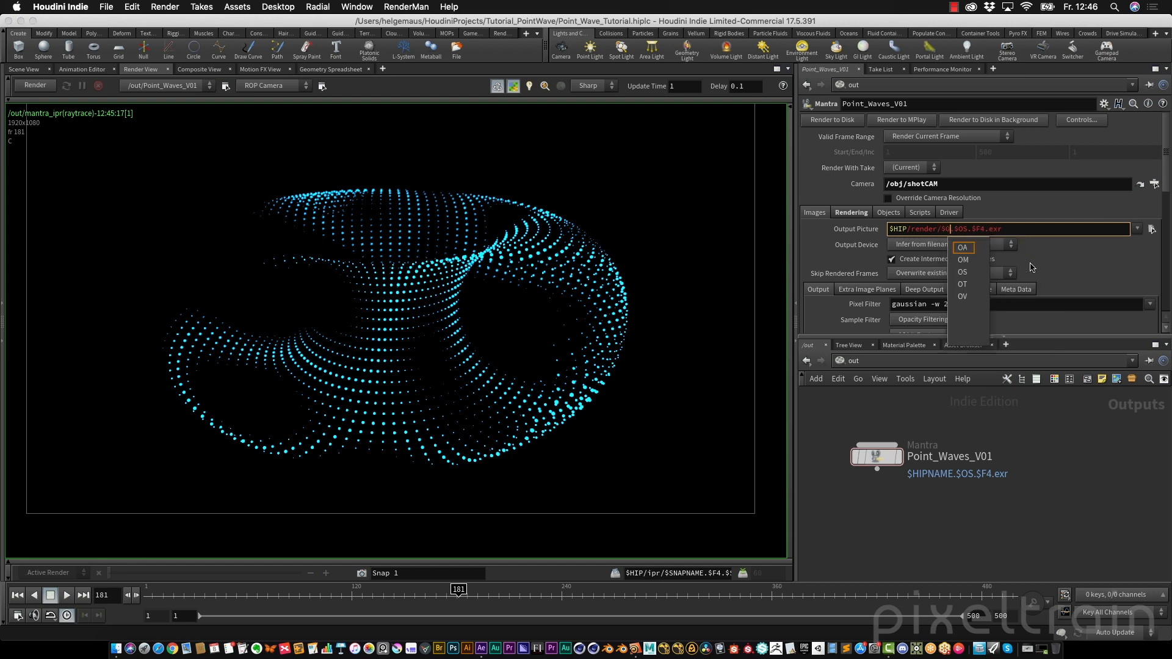
text(/)
key(Delete)
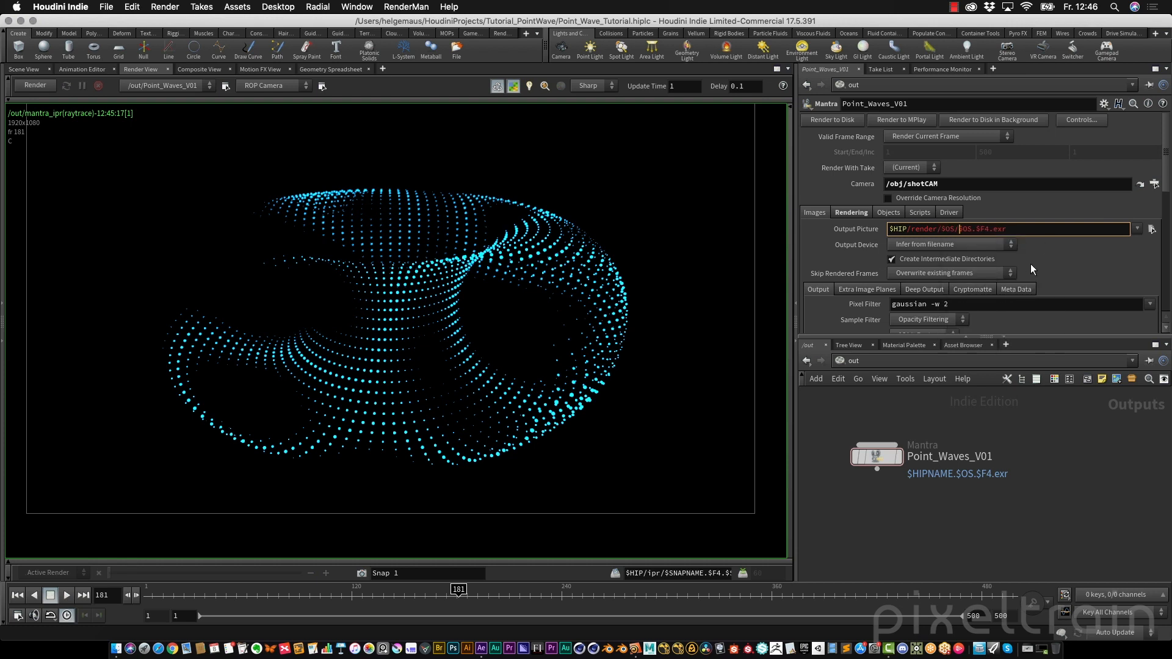
key(Return)
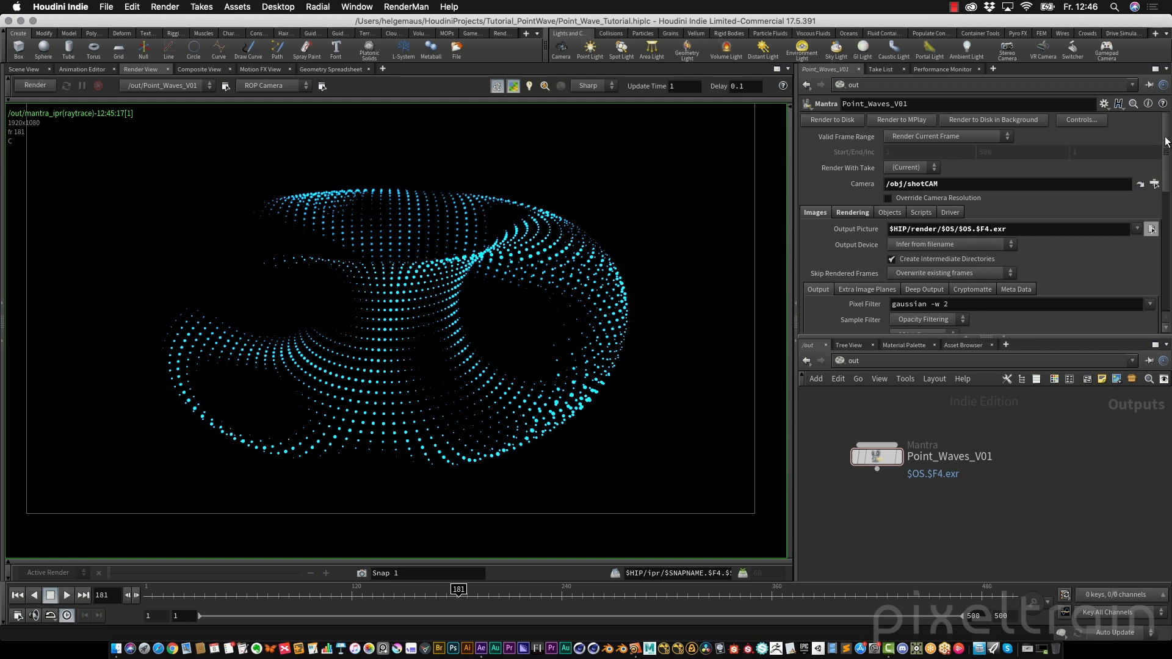
drag(1167, 145, 1167, 166)
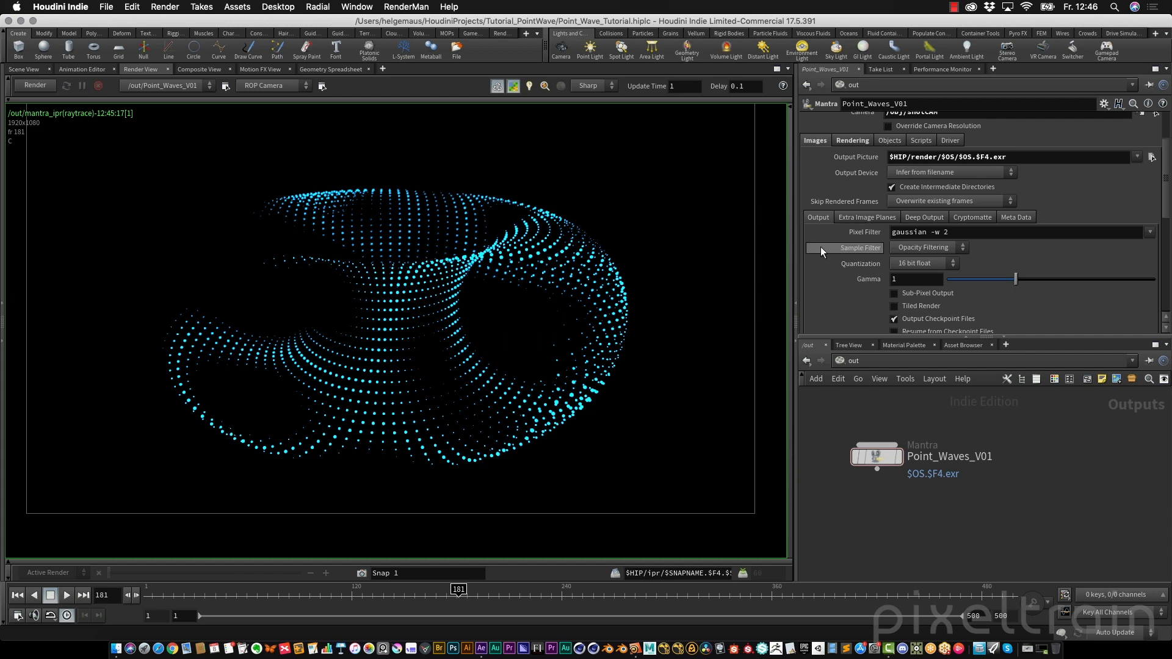
click(879, 217)
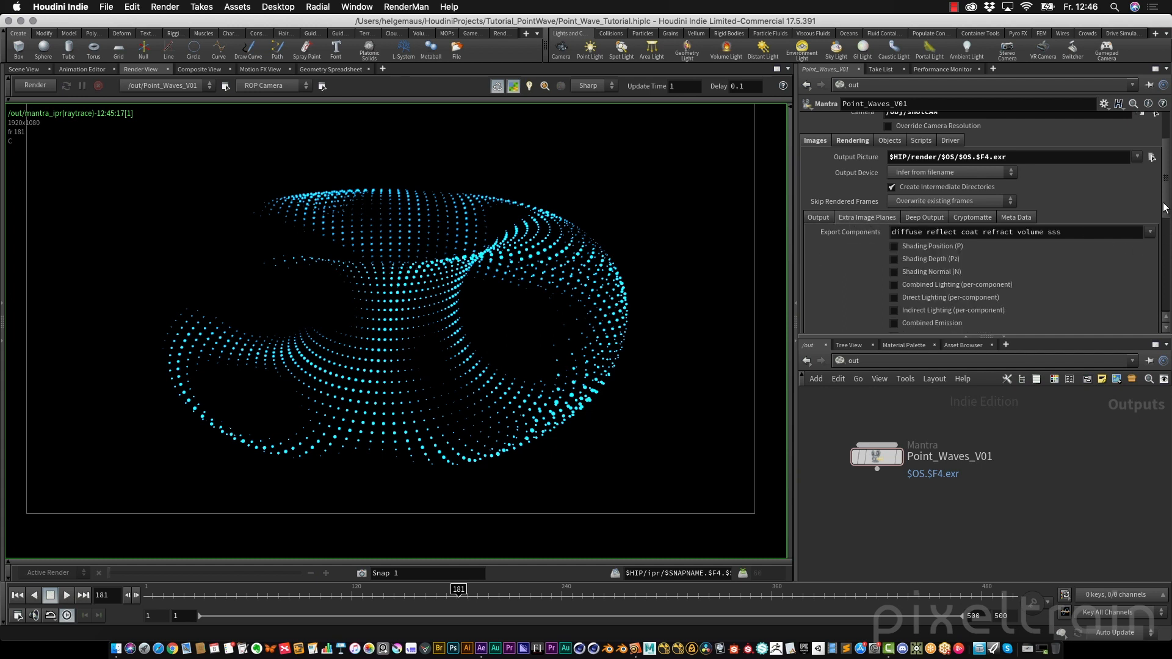
scroll(943, 229, down, 2)
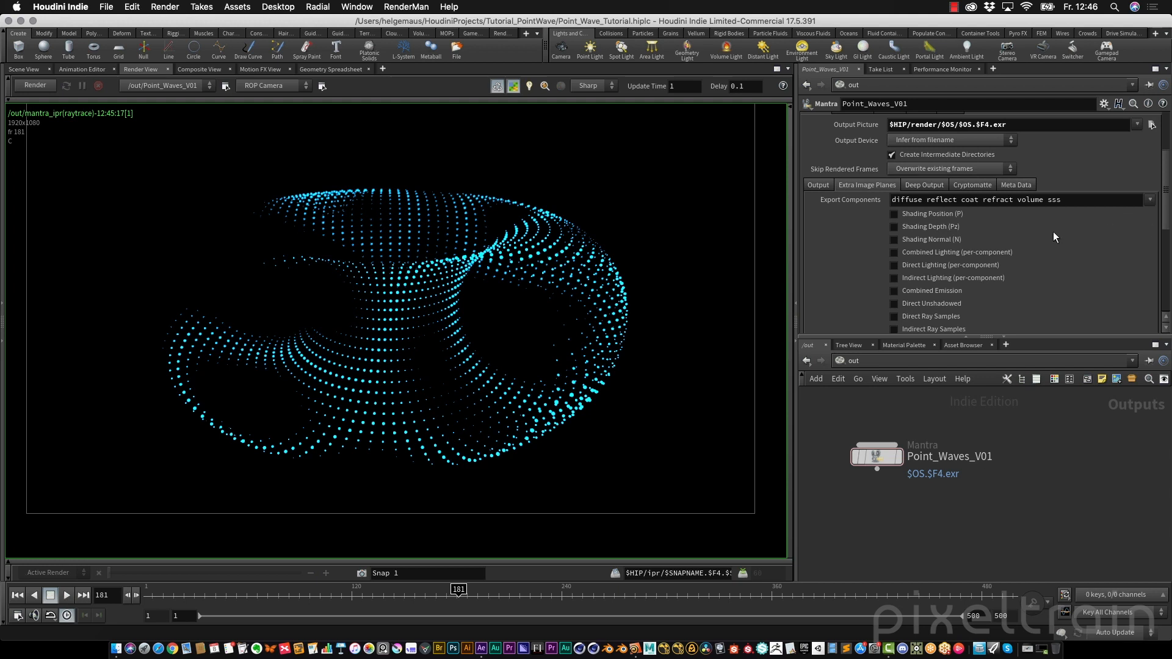
drag(1165, 206, 1162, 269)
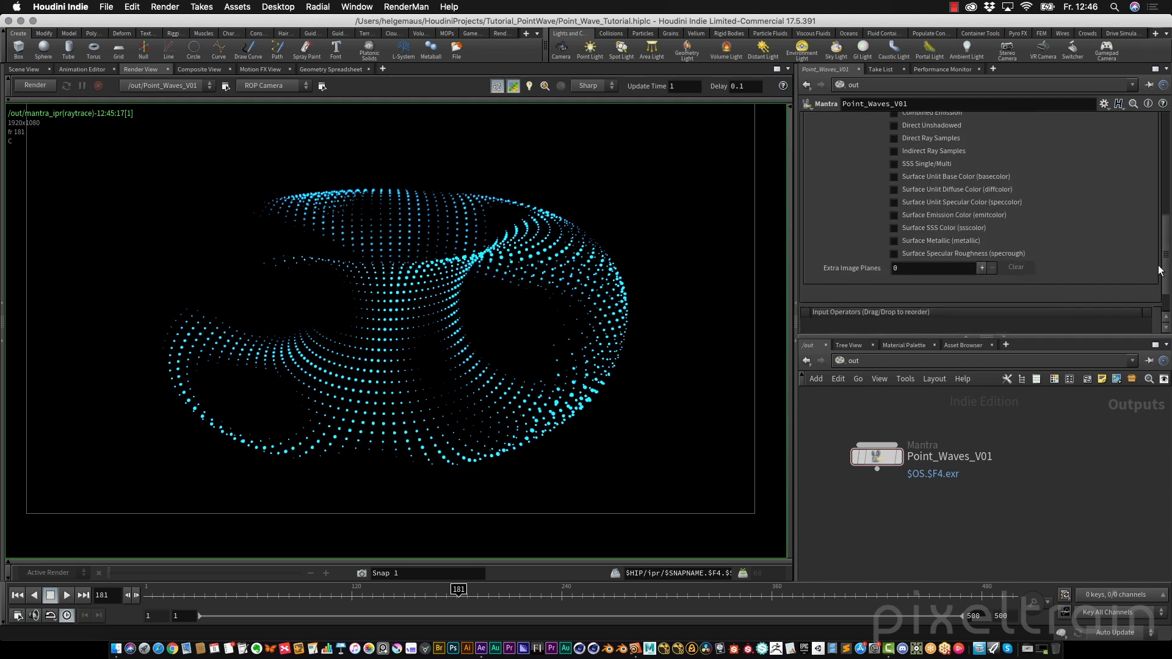
click(981, 269)
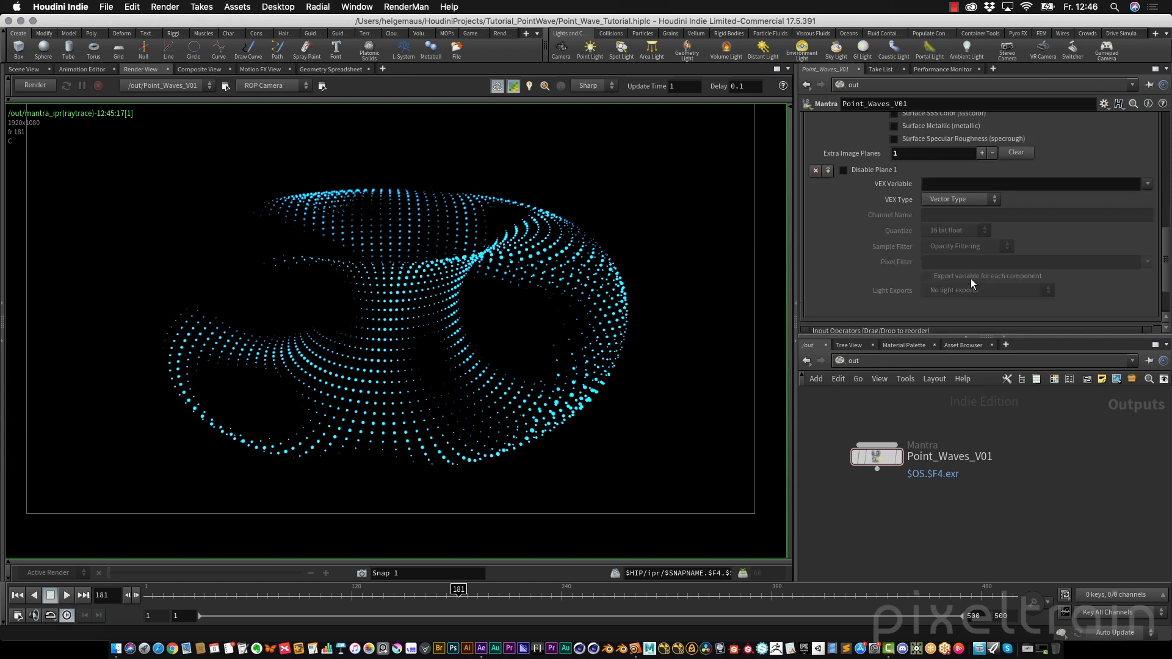
click(1146, 185)
scroll(1100, 280, down, 5)
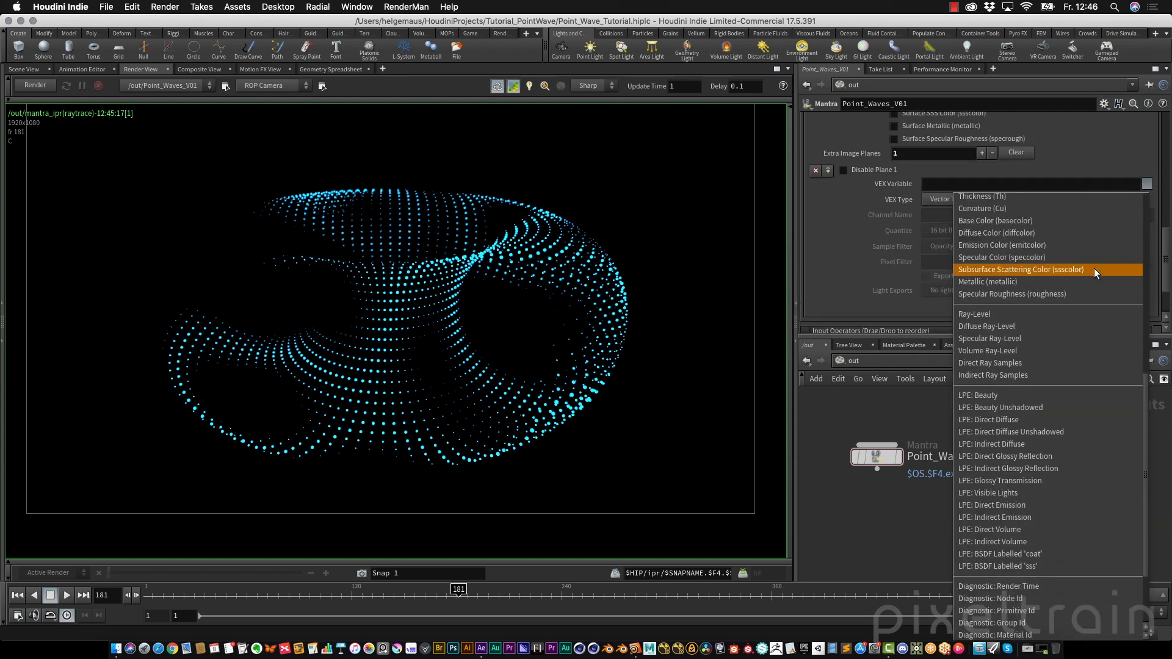
scroll(1093, 266, down, 3)
scroll(1092, 266, up, 8)
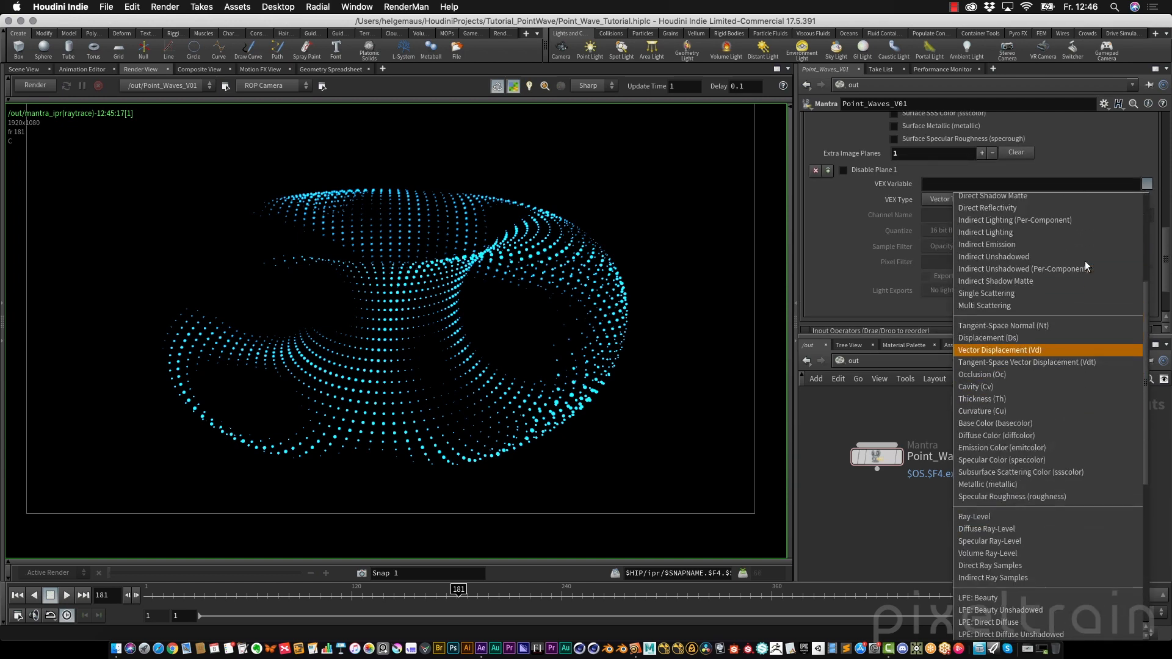
scroll(1085, 244, up, 4)
click(821, 166)
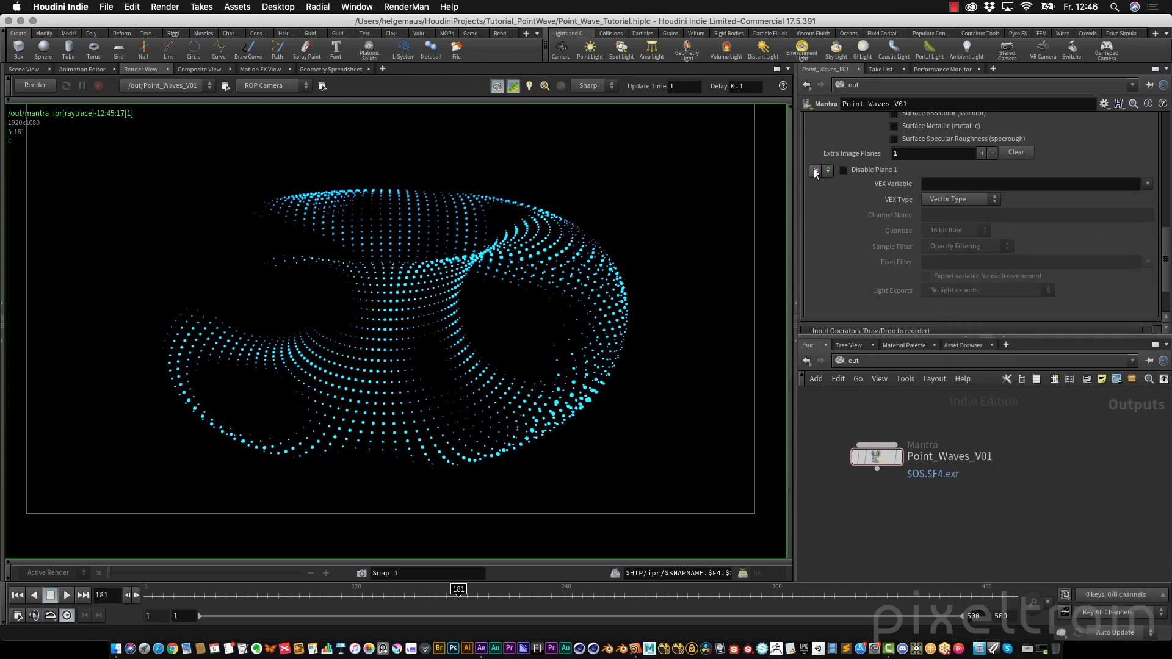
click(815, 170)
Restart the interactive render and open the render node's Rendering settings
drag(1163, 288, 1162, 174)
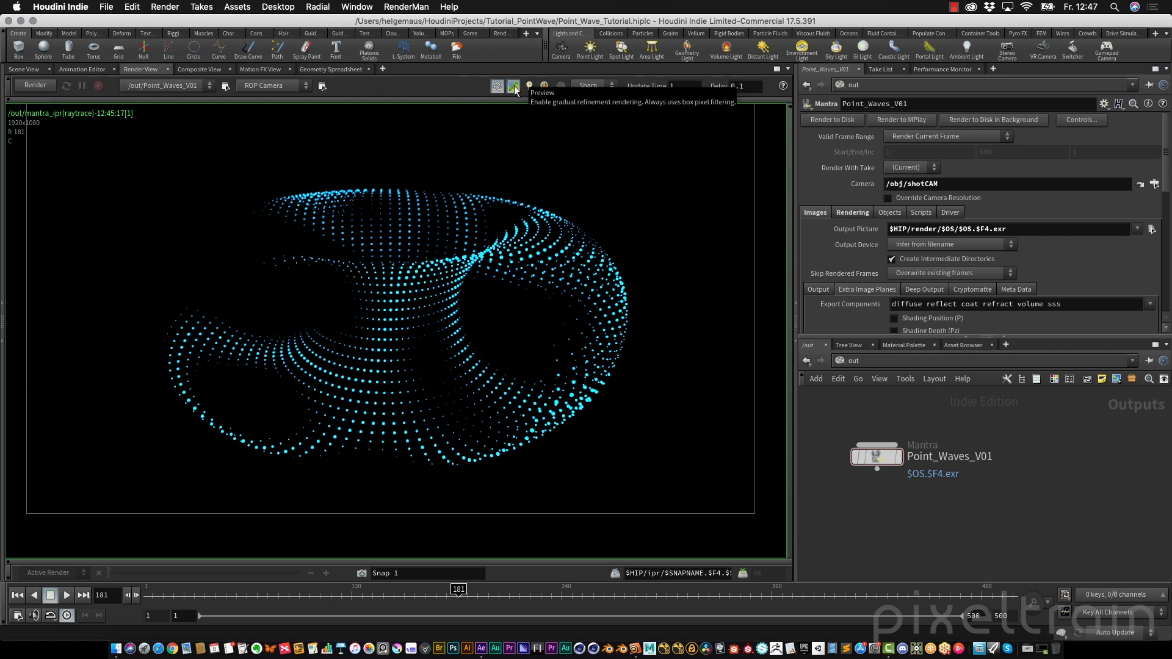
click(34, 85)
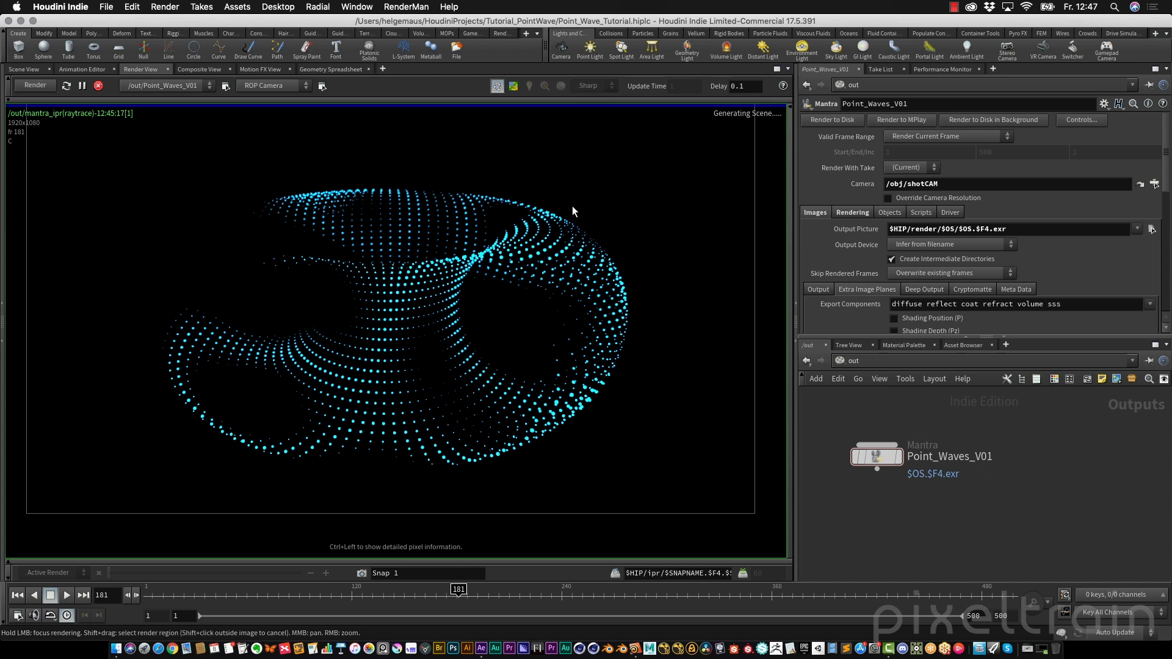
click(852, 211)
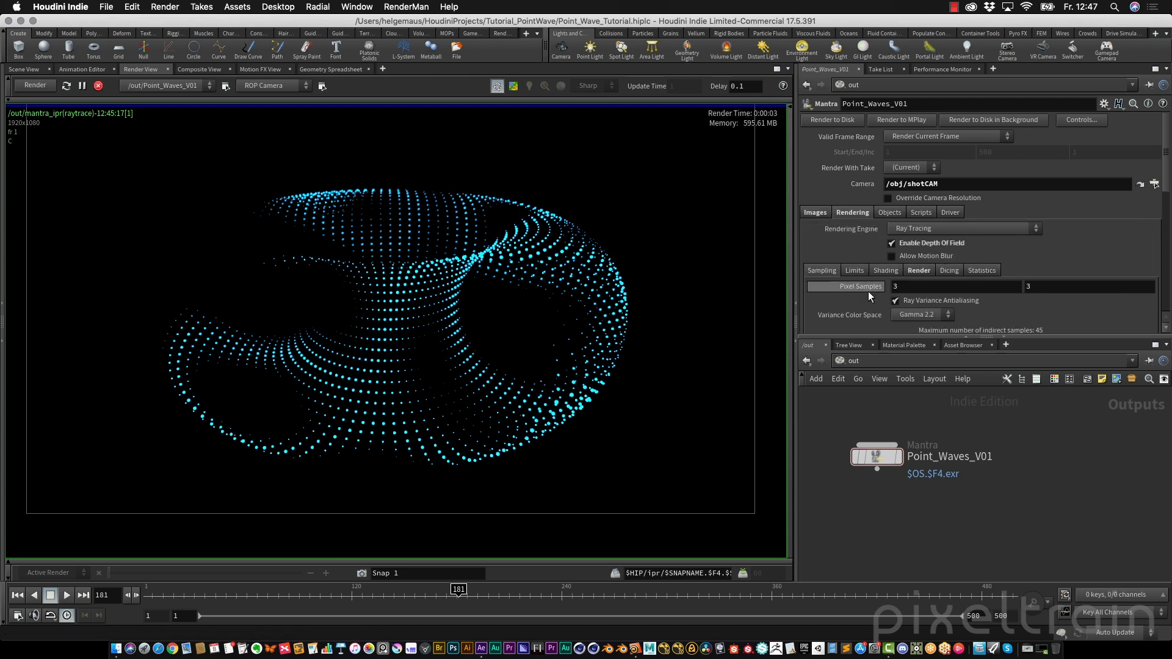
Set the pixel samples to 5 by 5
mouse_move(875, 297)
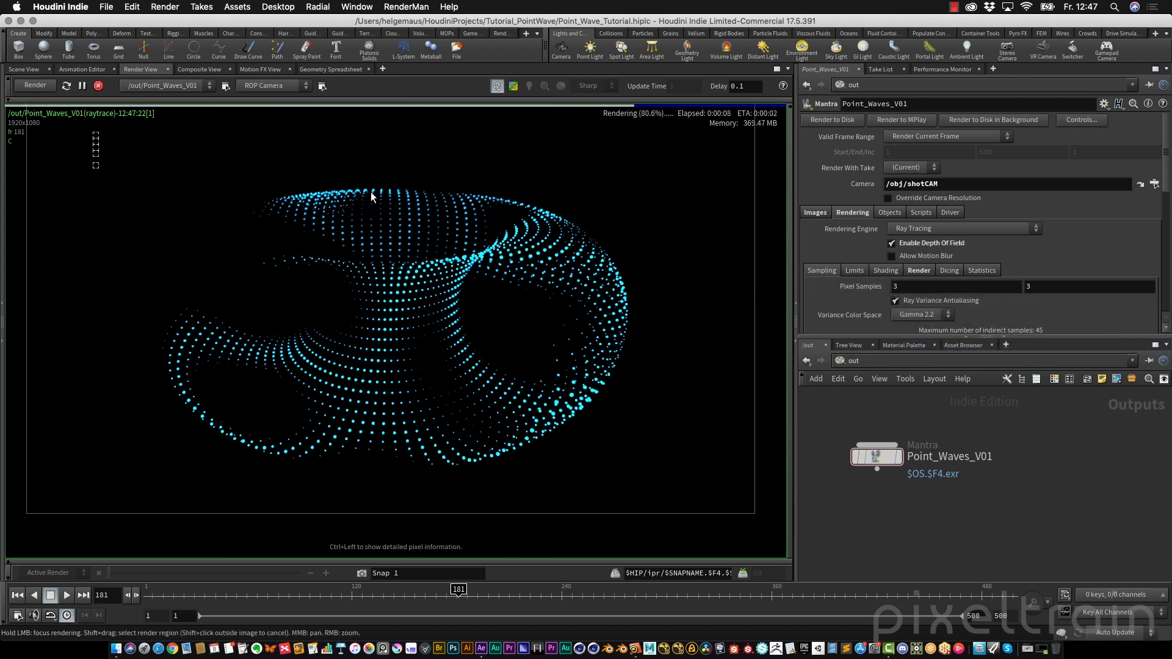
scroll(399, 215, up, 10)
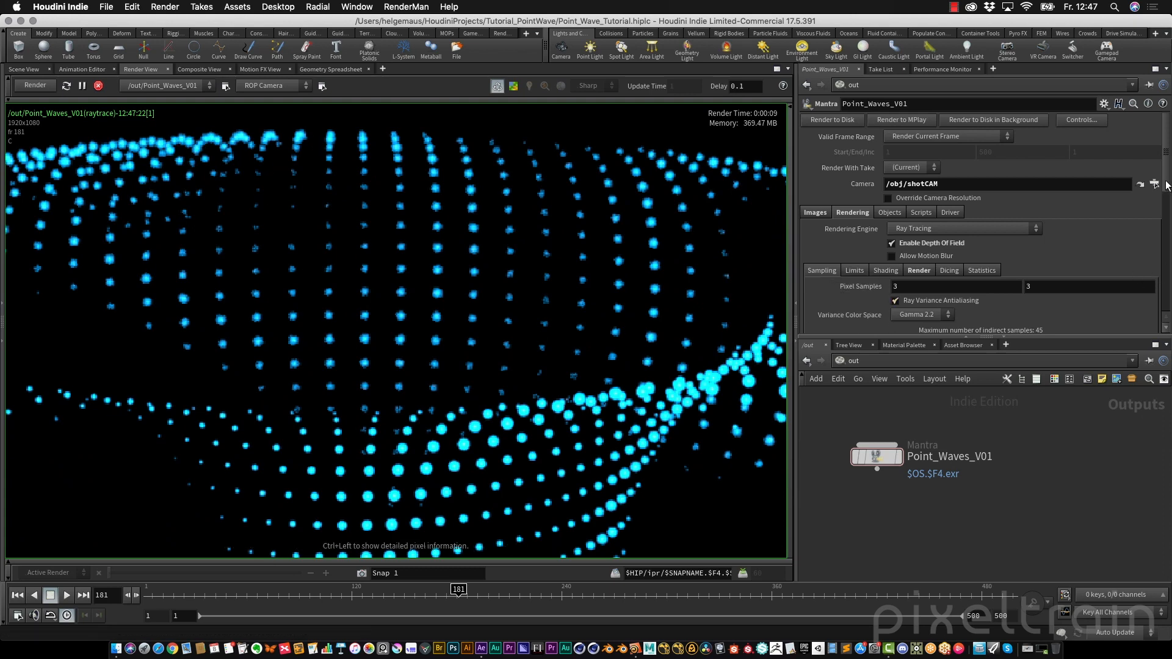
drag(1169, 186, 1169, 215)
scroll(926, 189, down, 1)
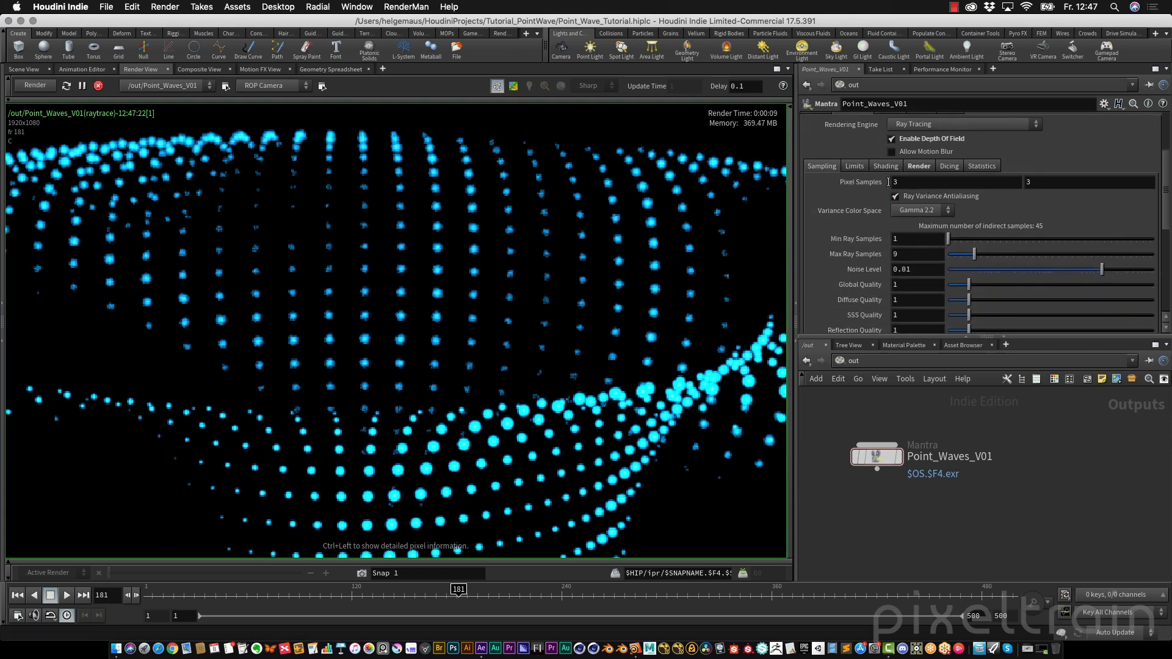
double_click(904, 182)
text(5)
key(Tab)
text(5)
key(Tab)
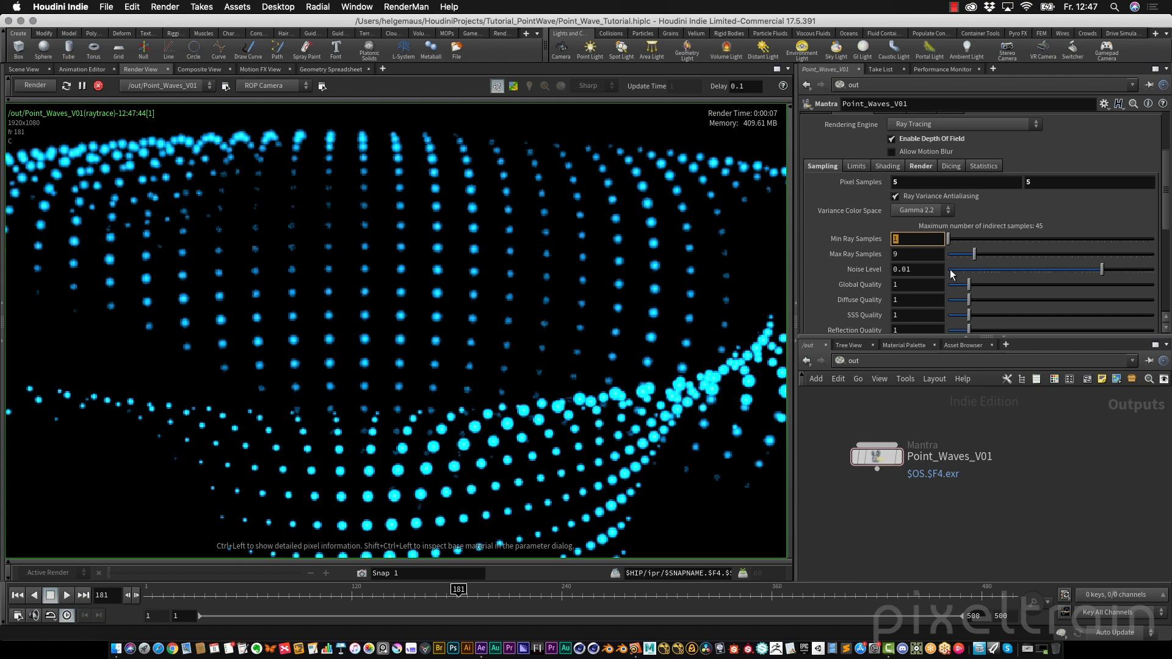
scroll(306, 240, down, 3)
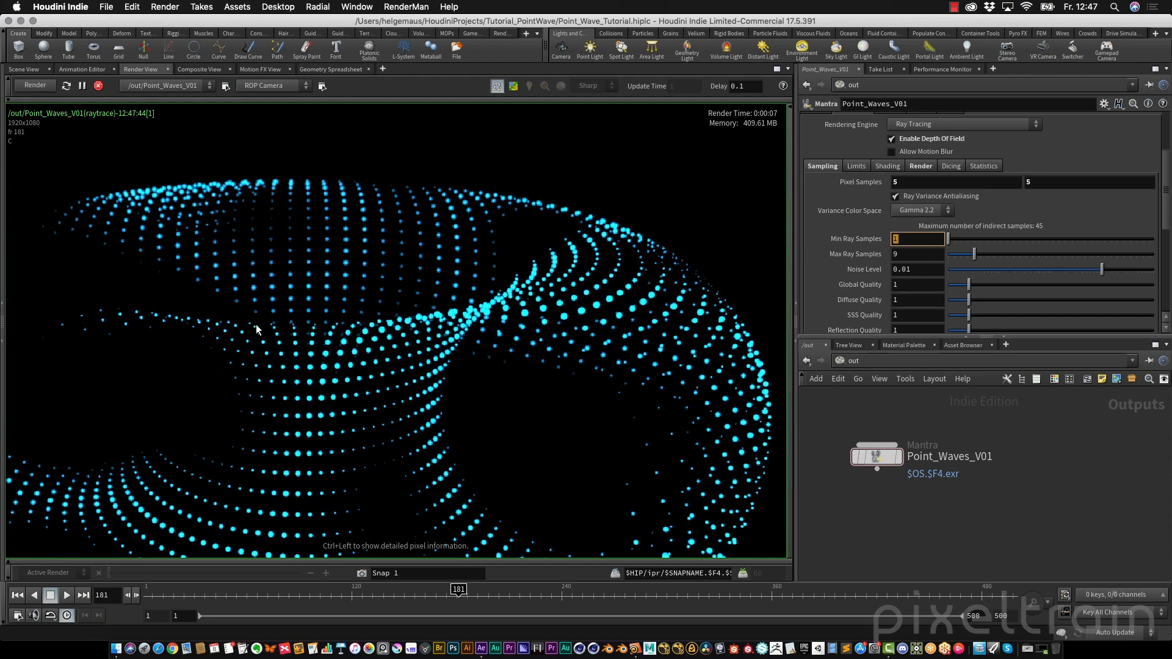
middle_drag(255, 325, 328, 272)
scroll(330, 268, down, 3)
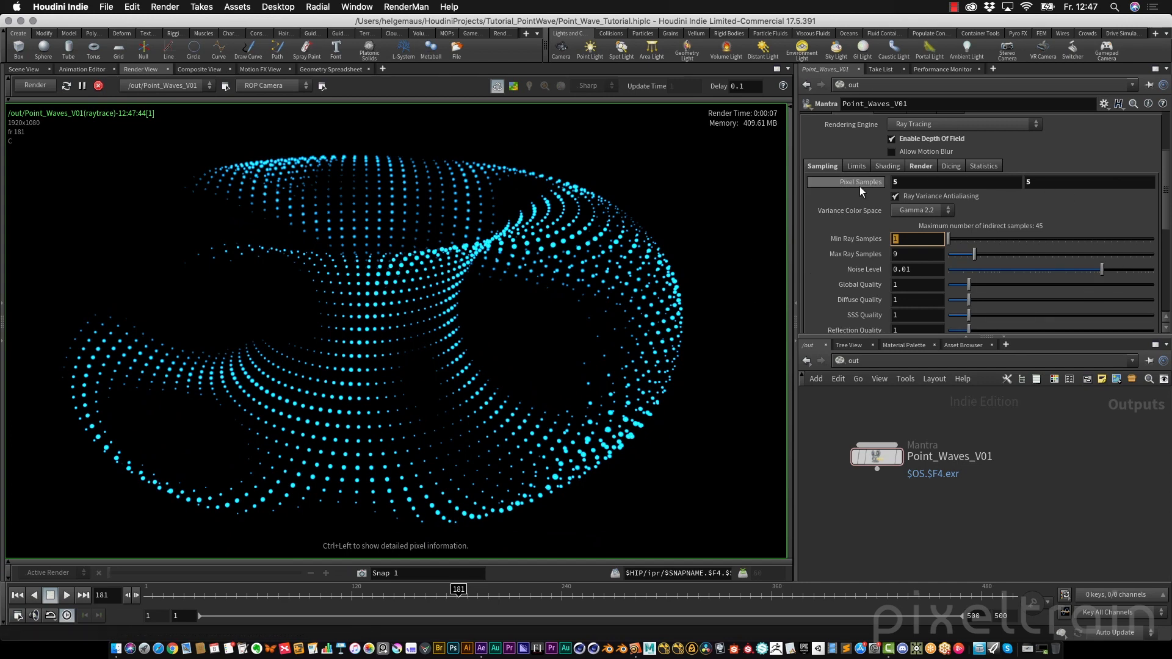
drag(1170, 205, 1163, 166)
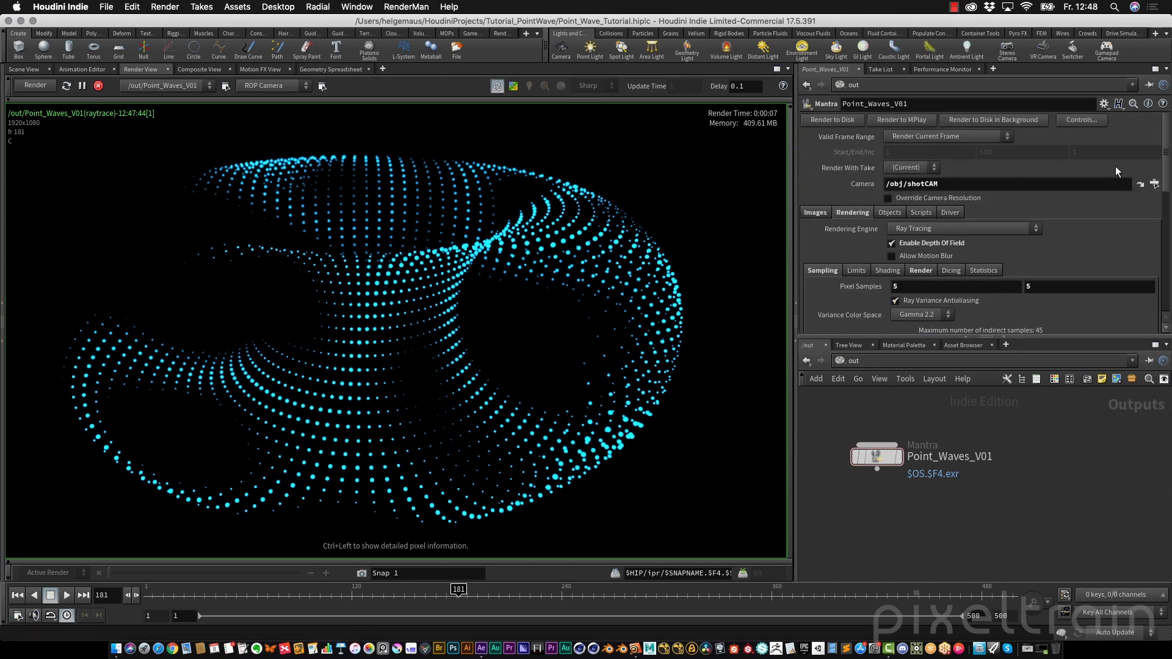
Set the Mantra node's valid frame range to Render Frame Range
click(817, 212)
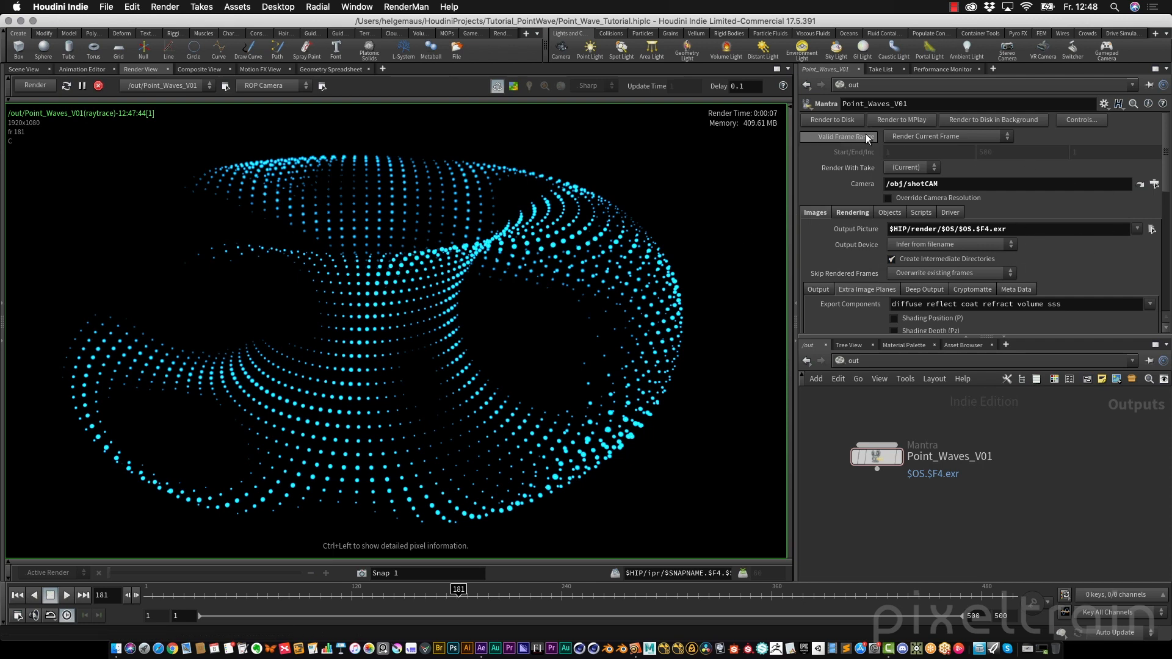
click(986, 133)
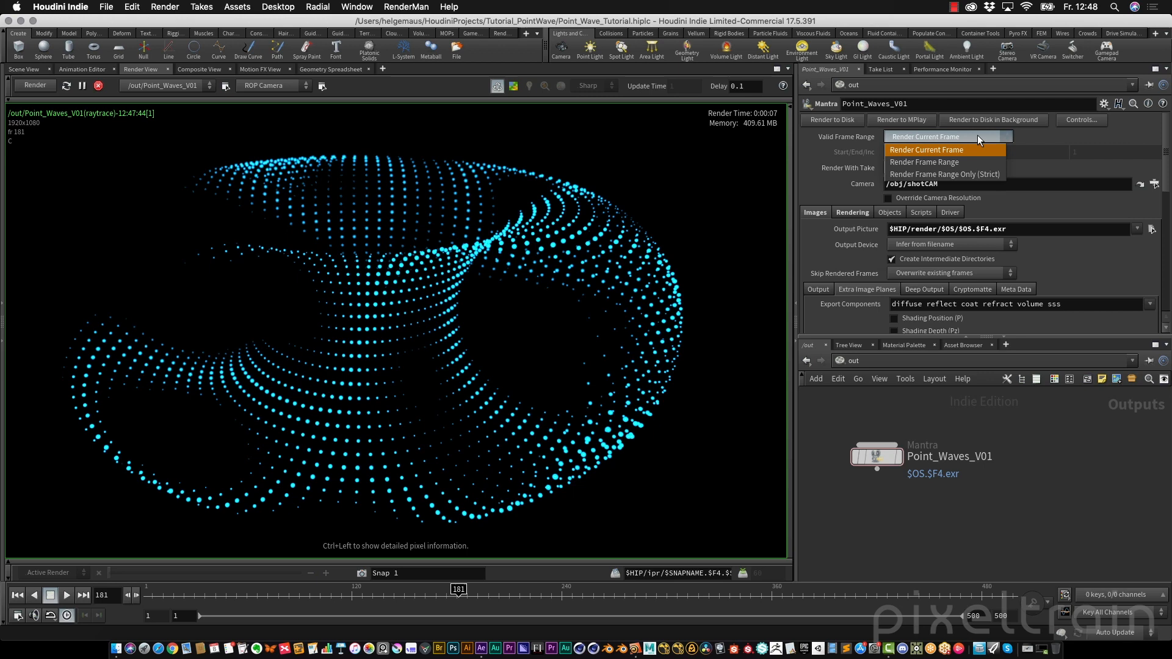
click(940, 150)
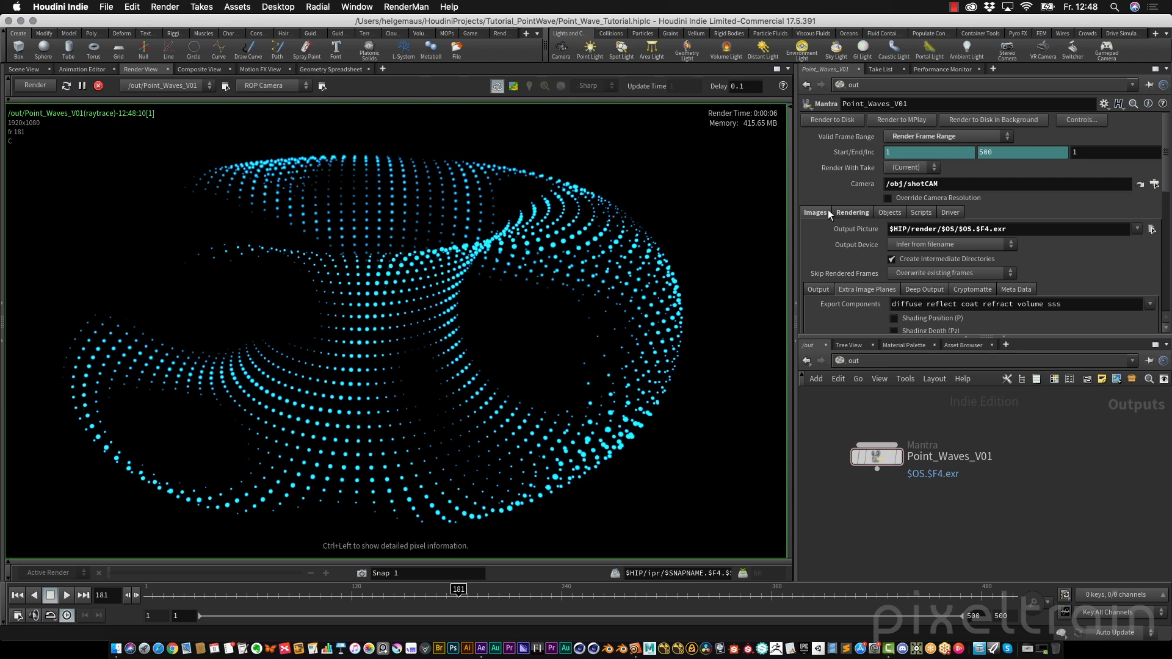
Turn on Override Camera Resolution and try a different resolution scale
click(910, 200)
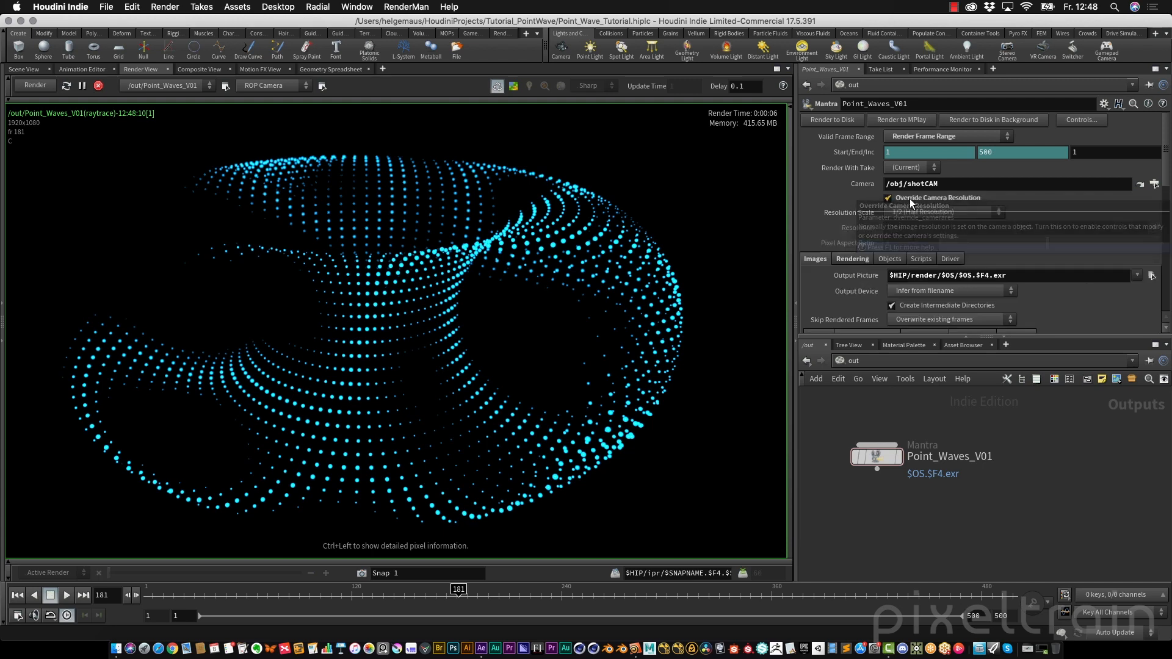
click(978, 211)
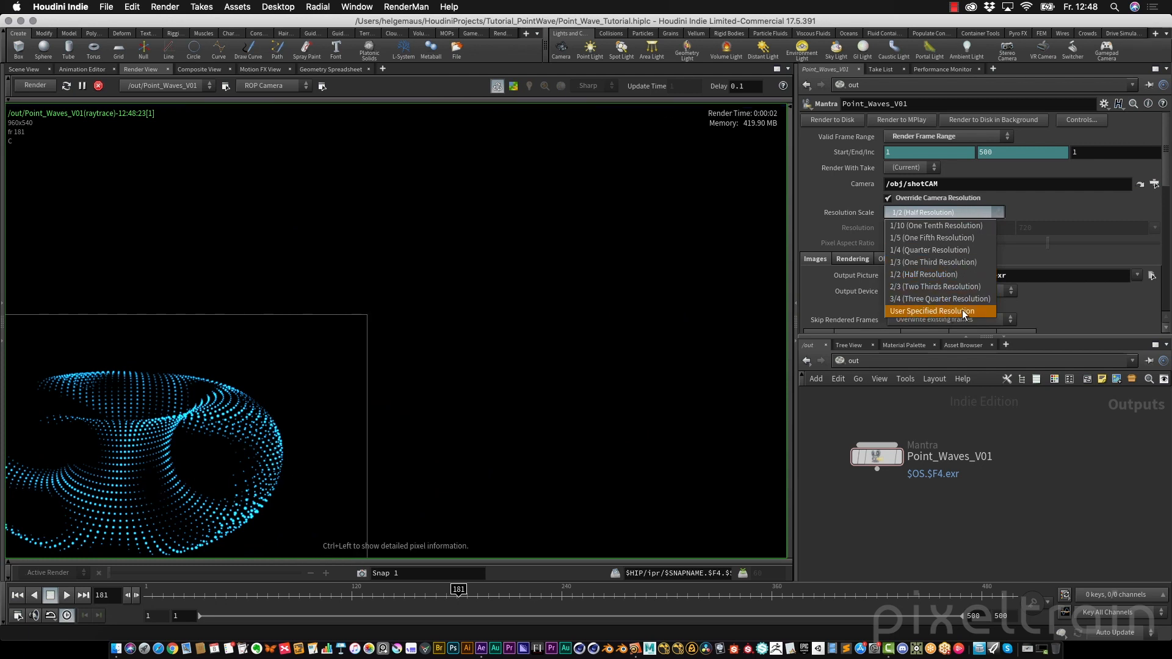
click(916, 191)
click(900, 198)
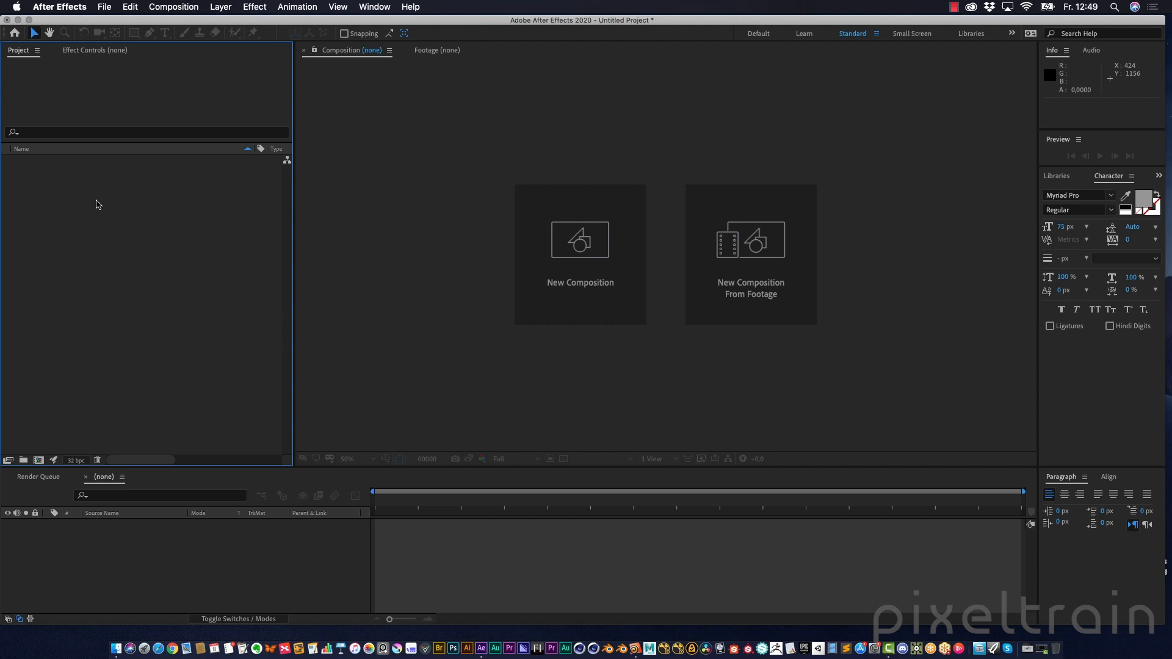
Switch to After Effects and import Point_Wave.0001.exr as an OpenEXR sequence
double_click(95, 202)
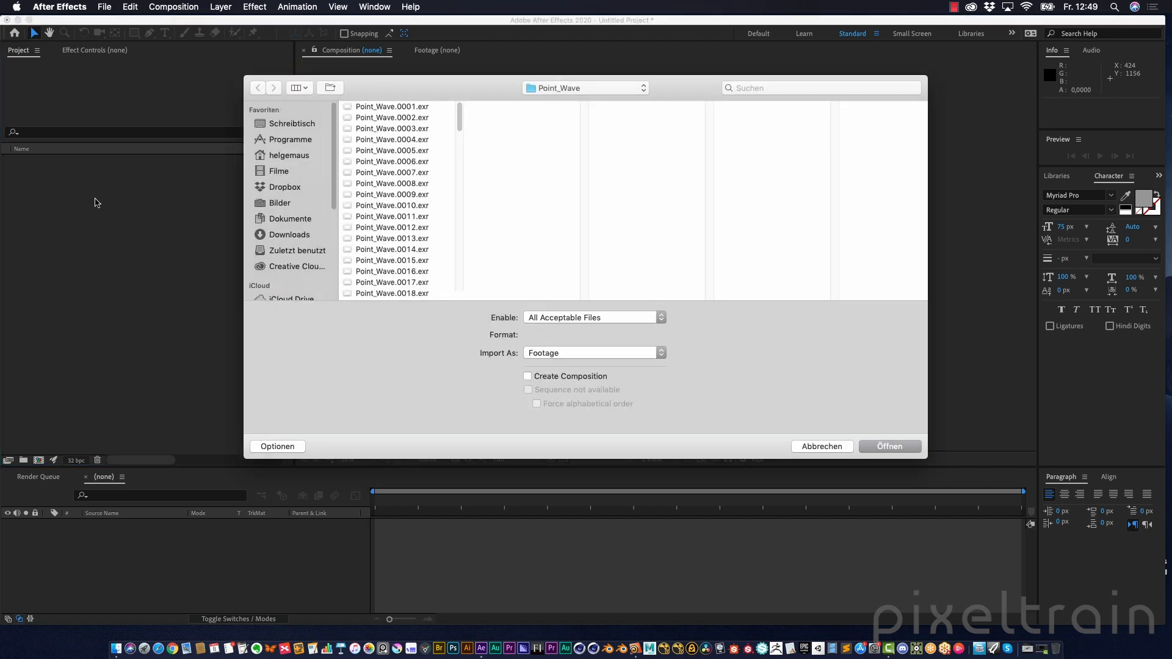
click(383, 107)
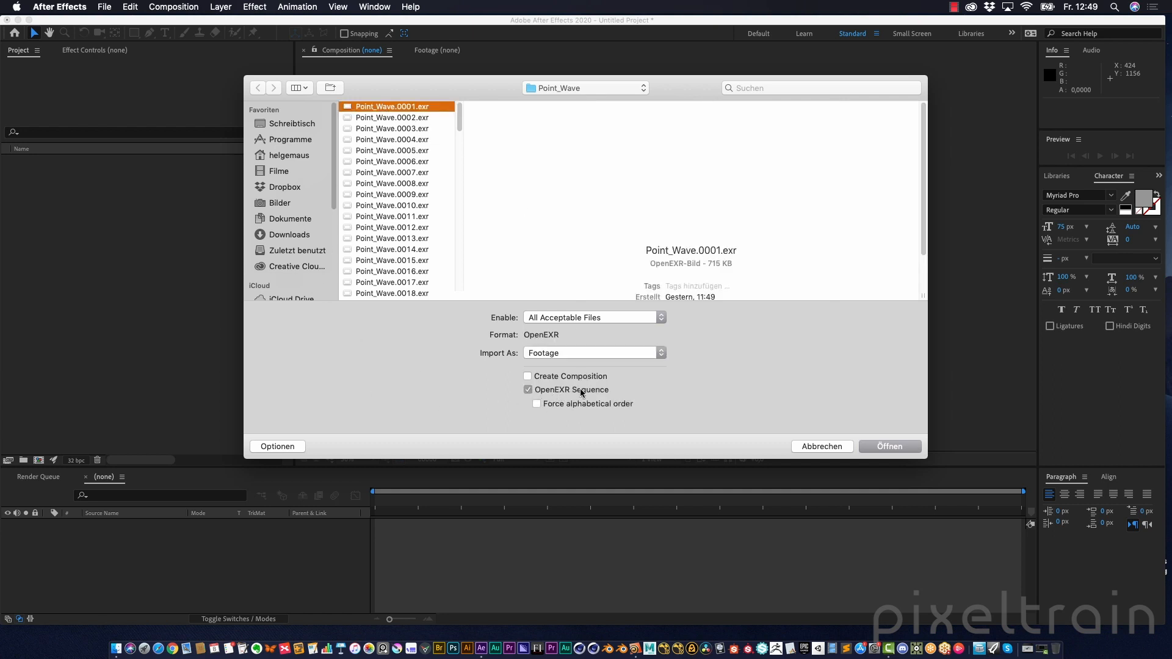
click(902, 452)
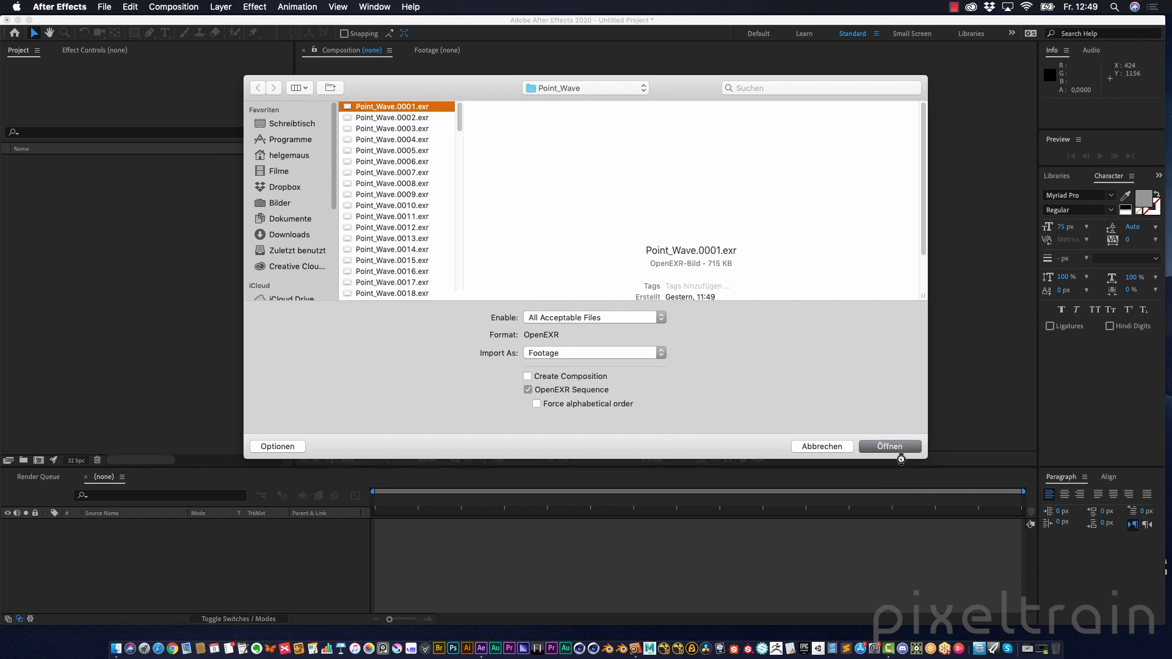
Open the footage's color management interpretation and toggle Preserve RGB on and off
click(157, 238)
click(44, 164)
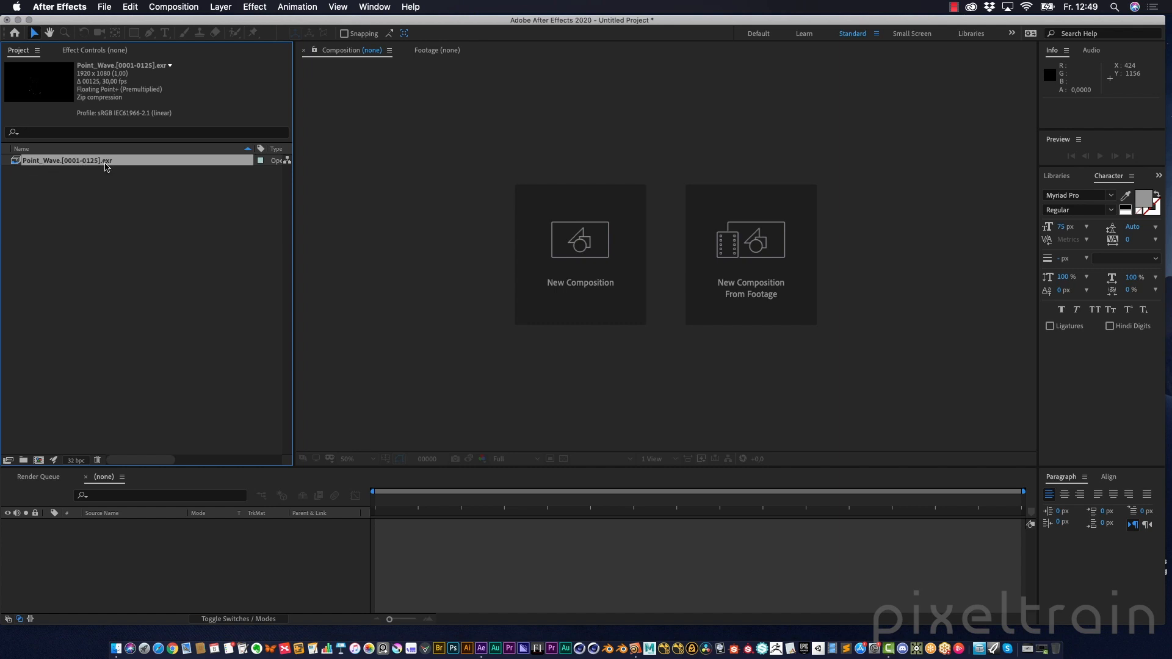
right_click(106, 164)
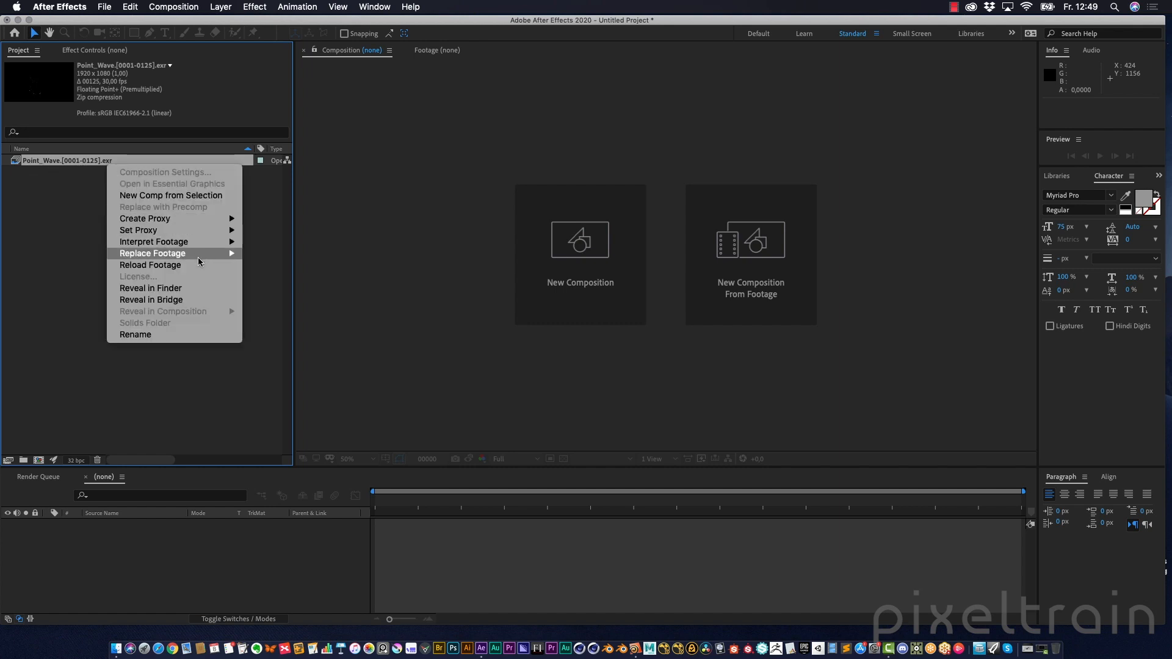
mouse_move(205, 243)
click(294, 243)
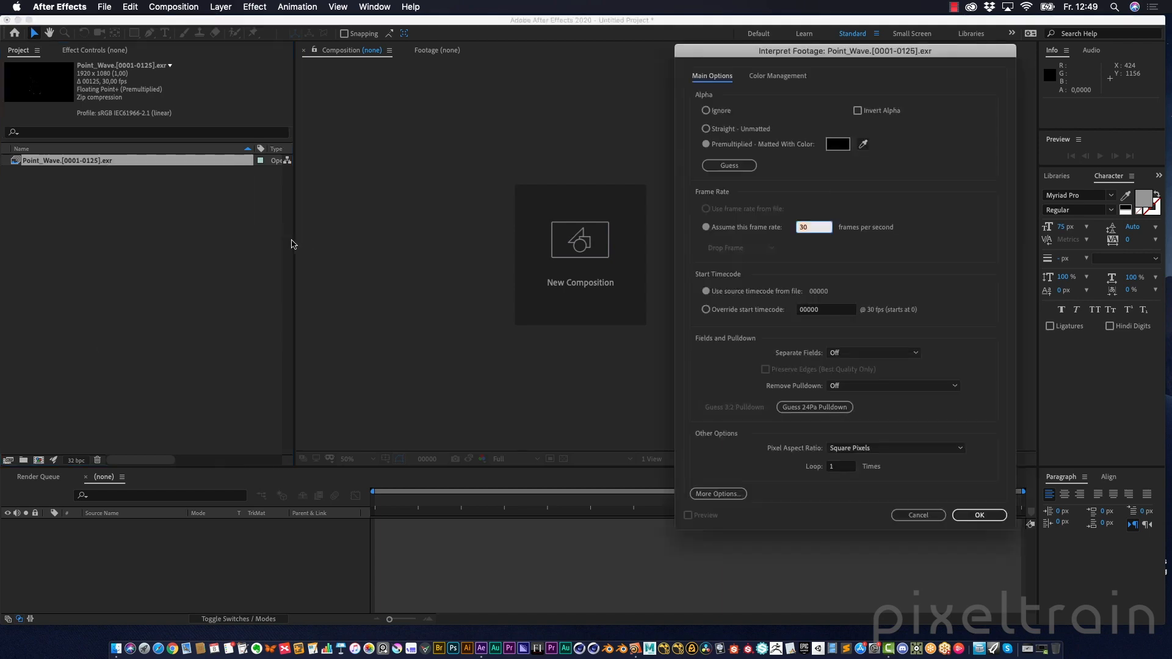
click(788, 75)
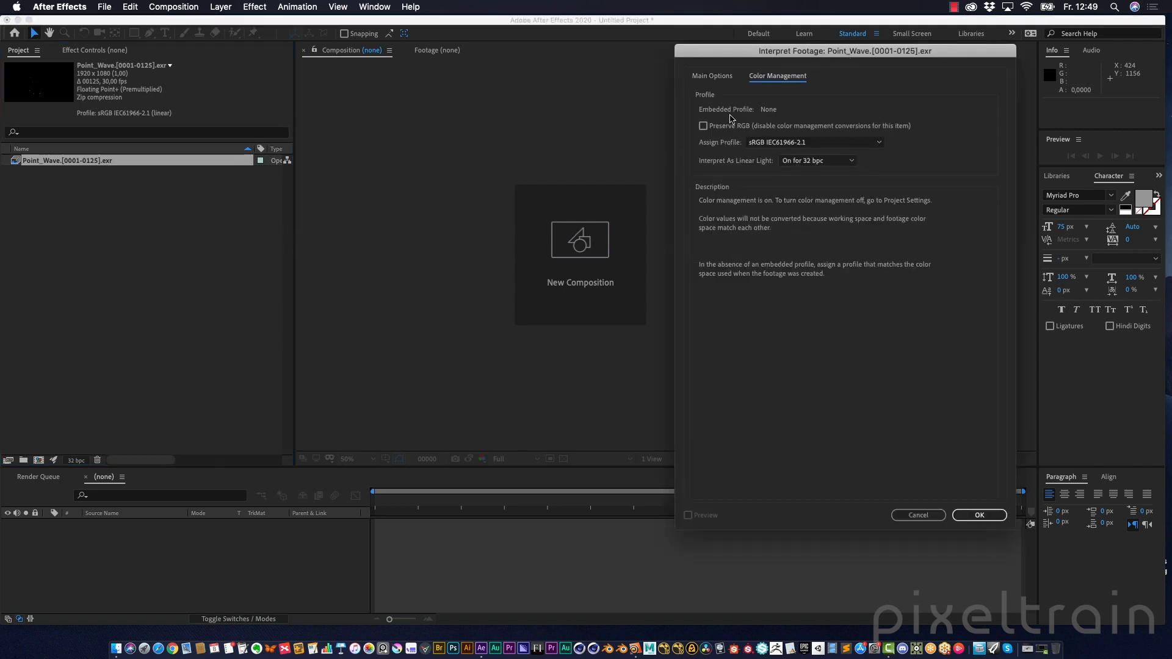
click(704, 126)
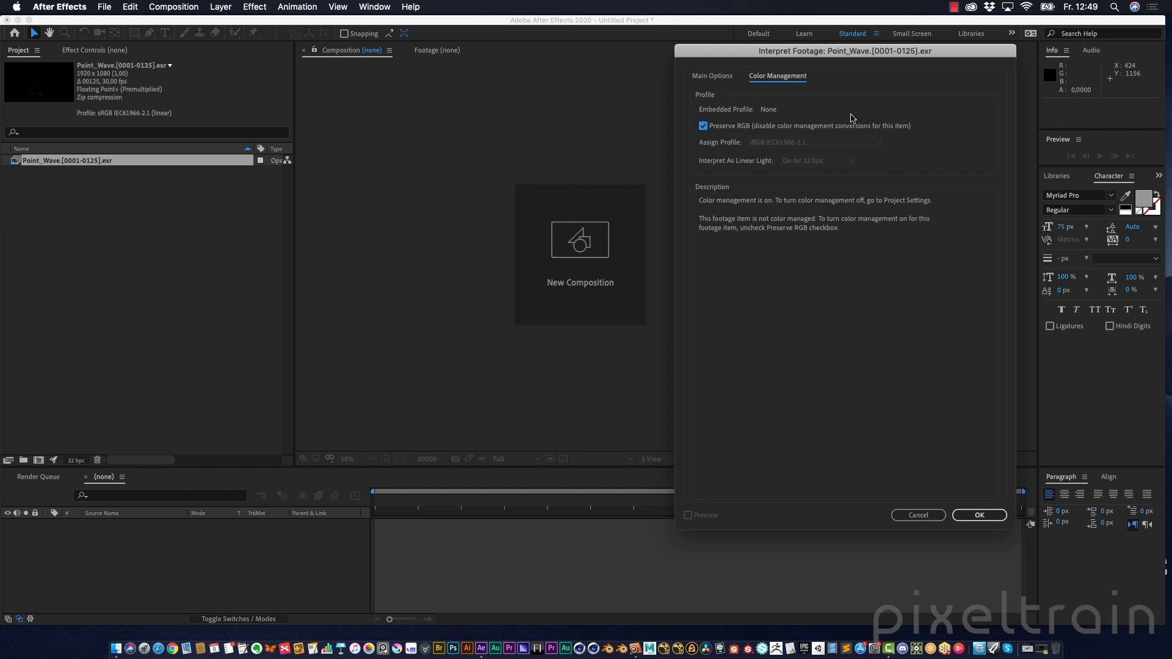
click(843, 125)
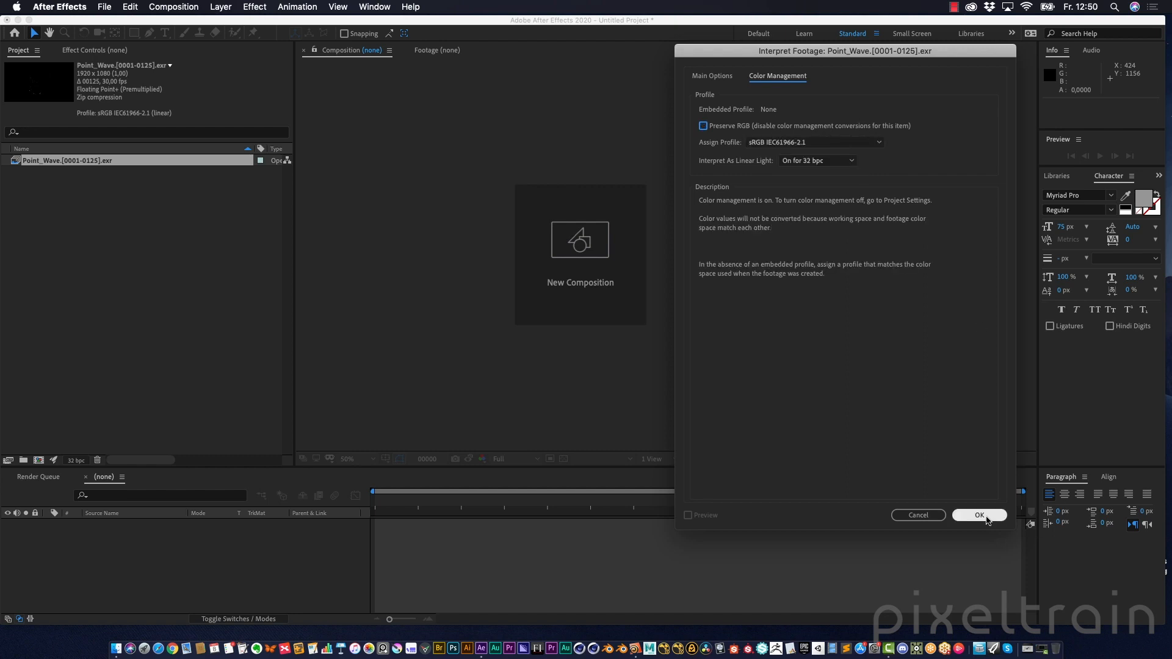
click(979, 514)
Interpret the Point_Wave footage sequence at 25 frames per second
click(103, 250)
click(22, 161)
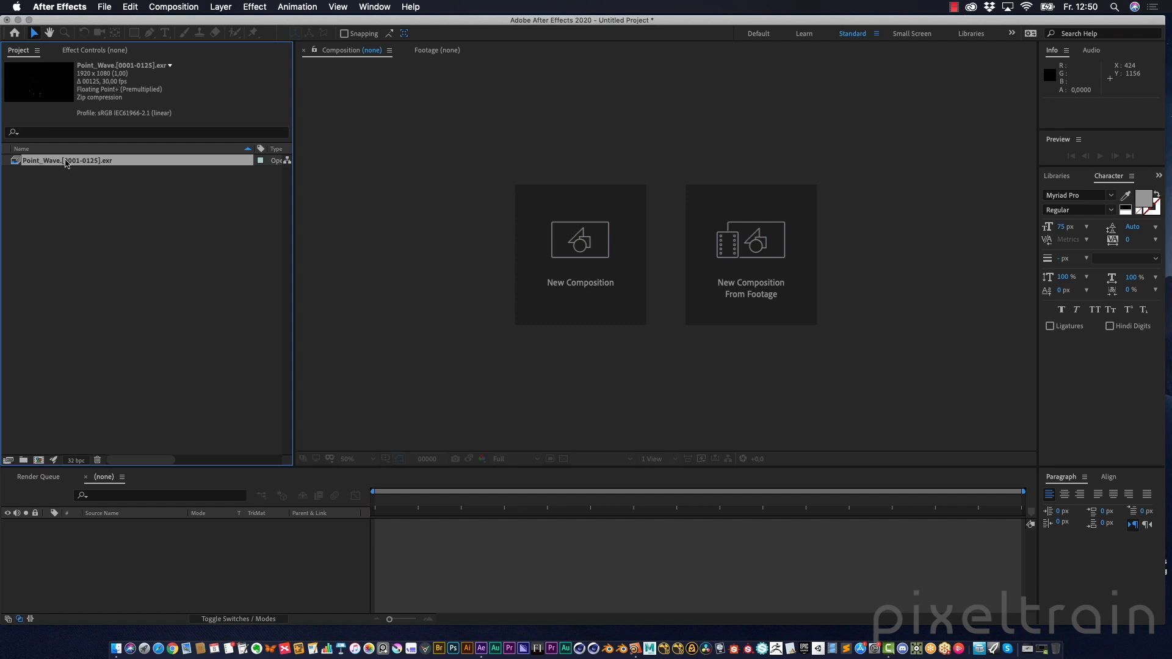
right_click(67, 163)
mouse_move(140, 242)
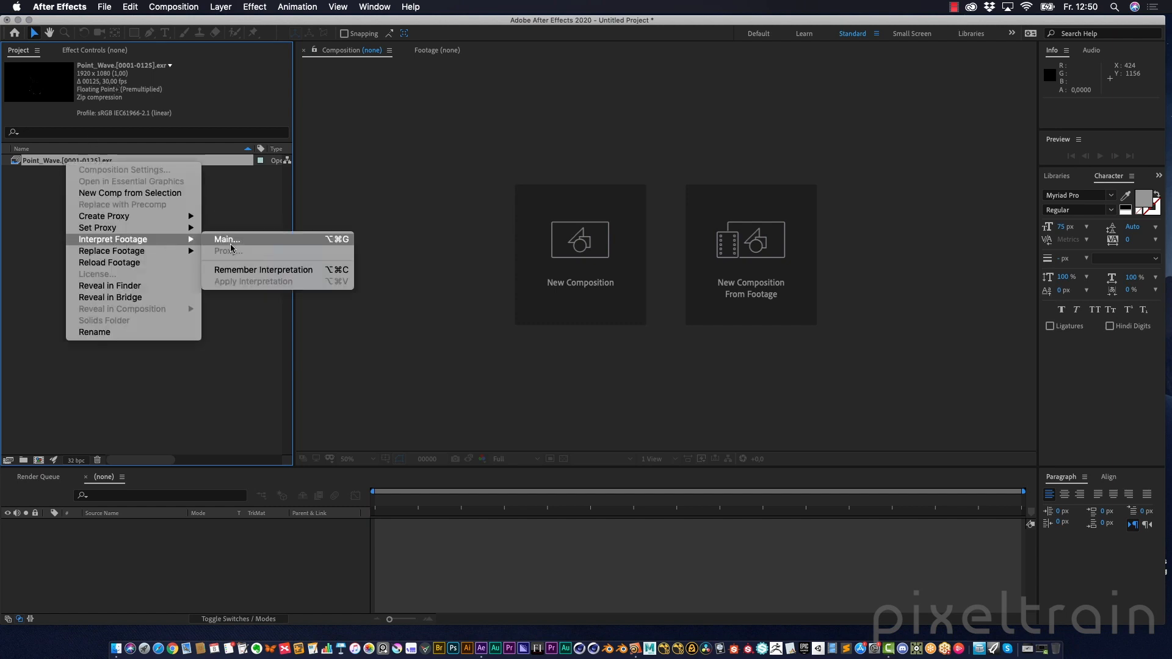
click(230, 245)
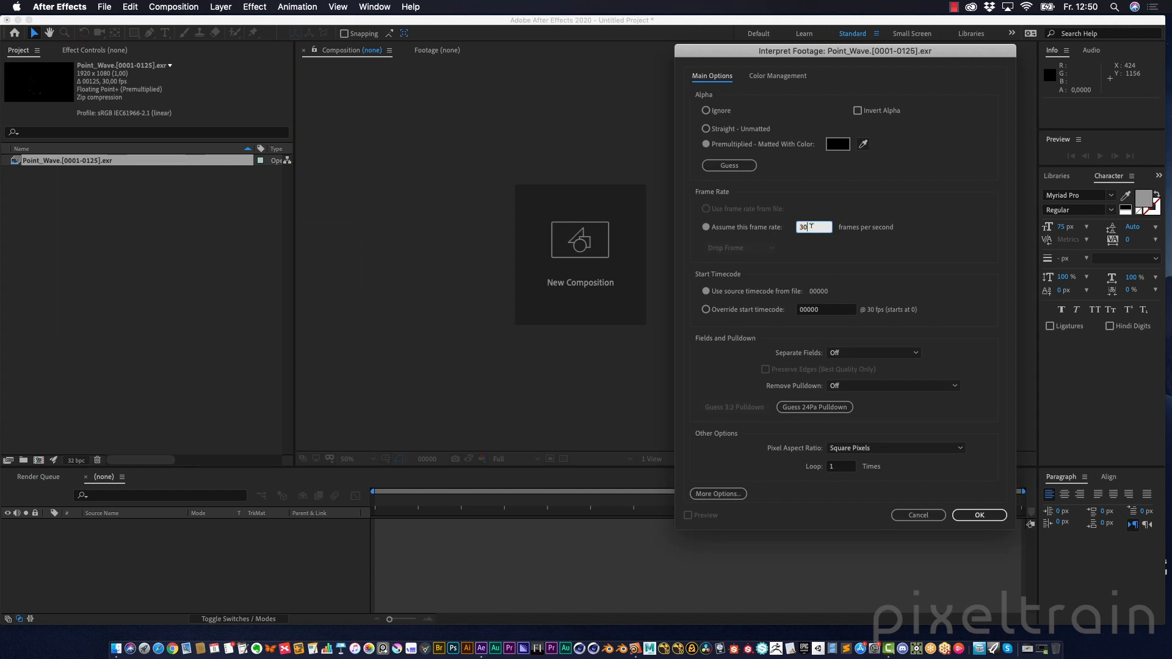
text(25)
click(979, 515)
Create a new composition from the Point_Wave footage sequence
click(37, 189)
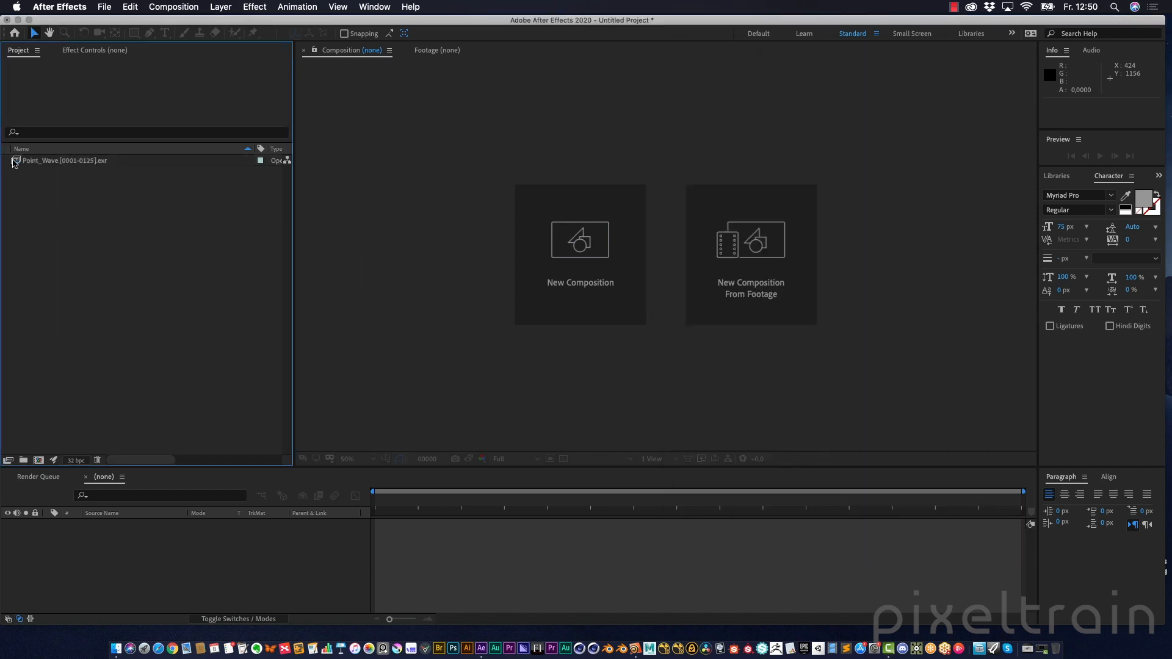
click(15, 161)
drag(15, 161, 40, 461)
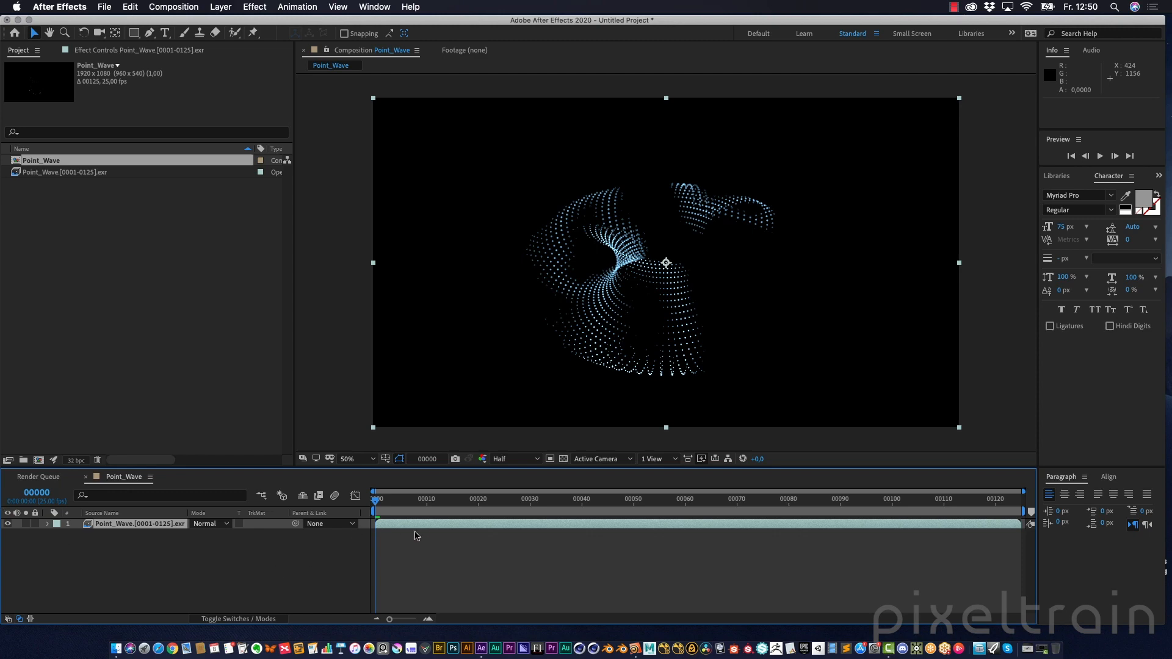
click(403, 538)
Preview the composition's playback and step through frames
key(space)
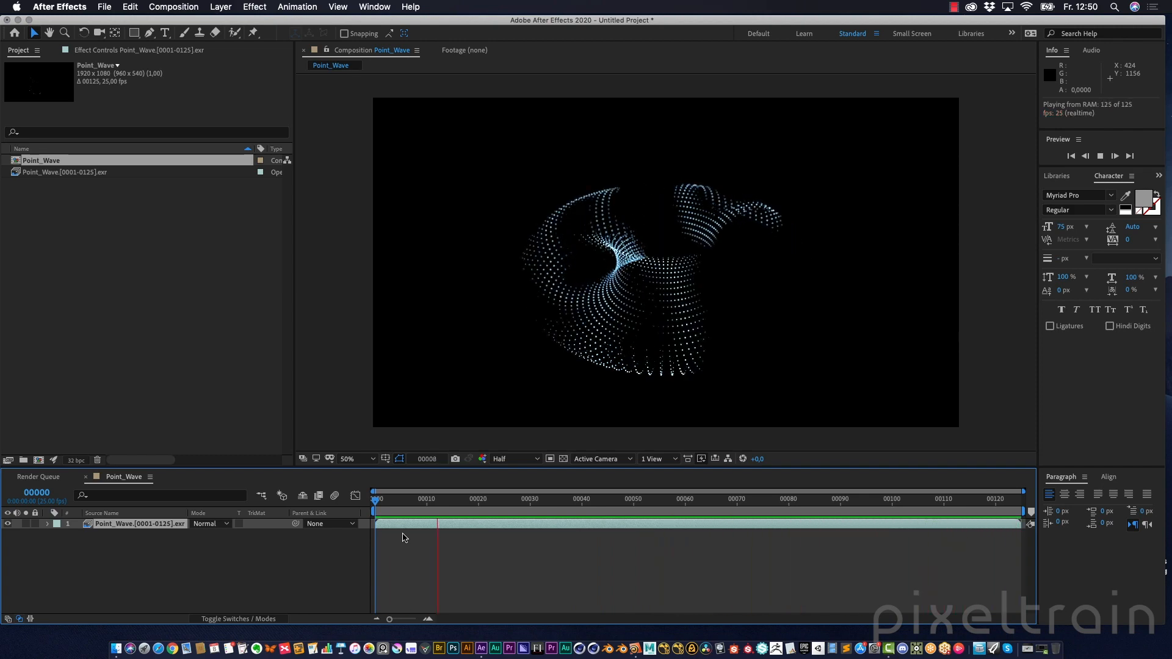
key(space)
key(period)
key(comma)
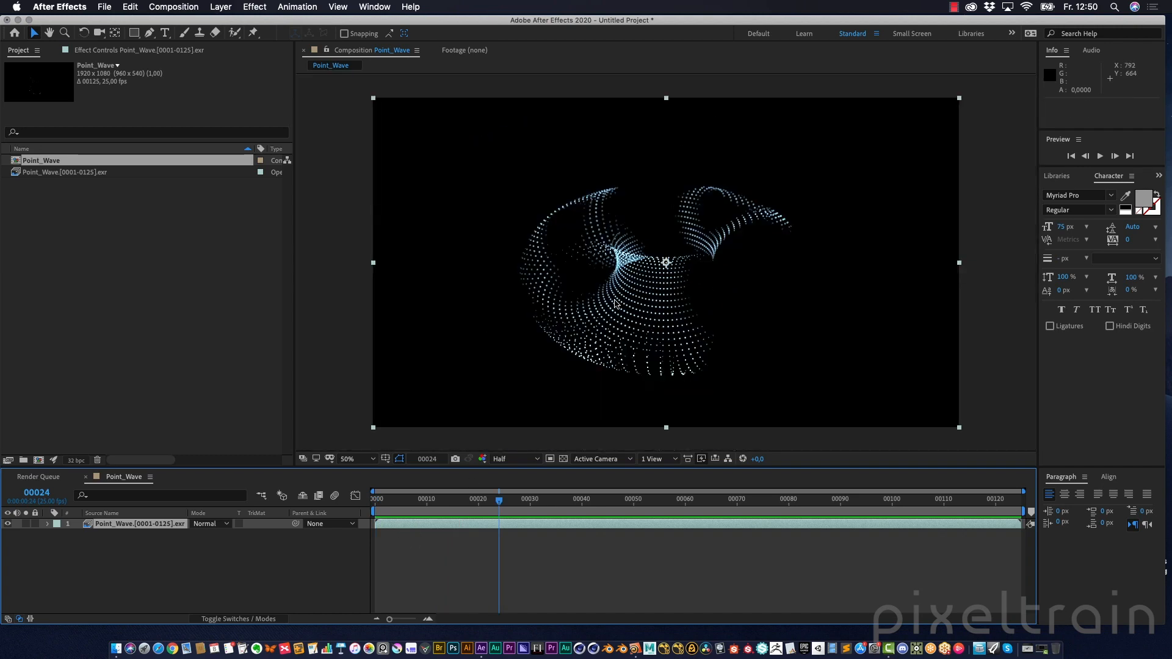
Add a new adjustment layer to the Point_Wave composition
click(160, 564)
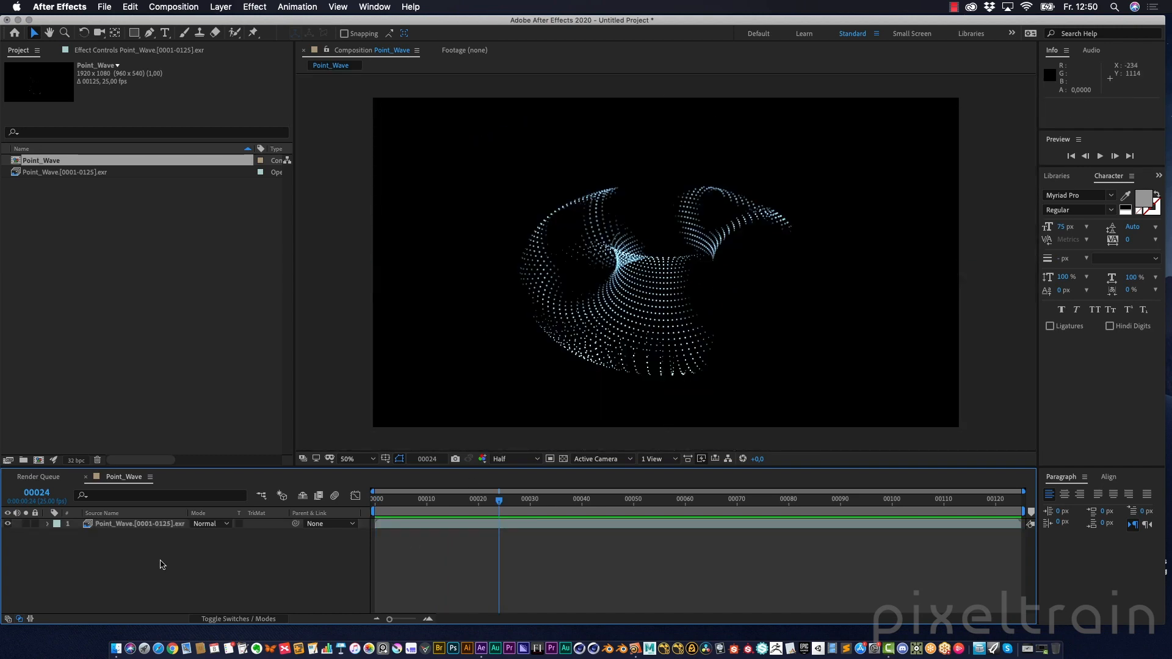
right_click(98, 574)
mouse_move(160, 508)
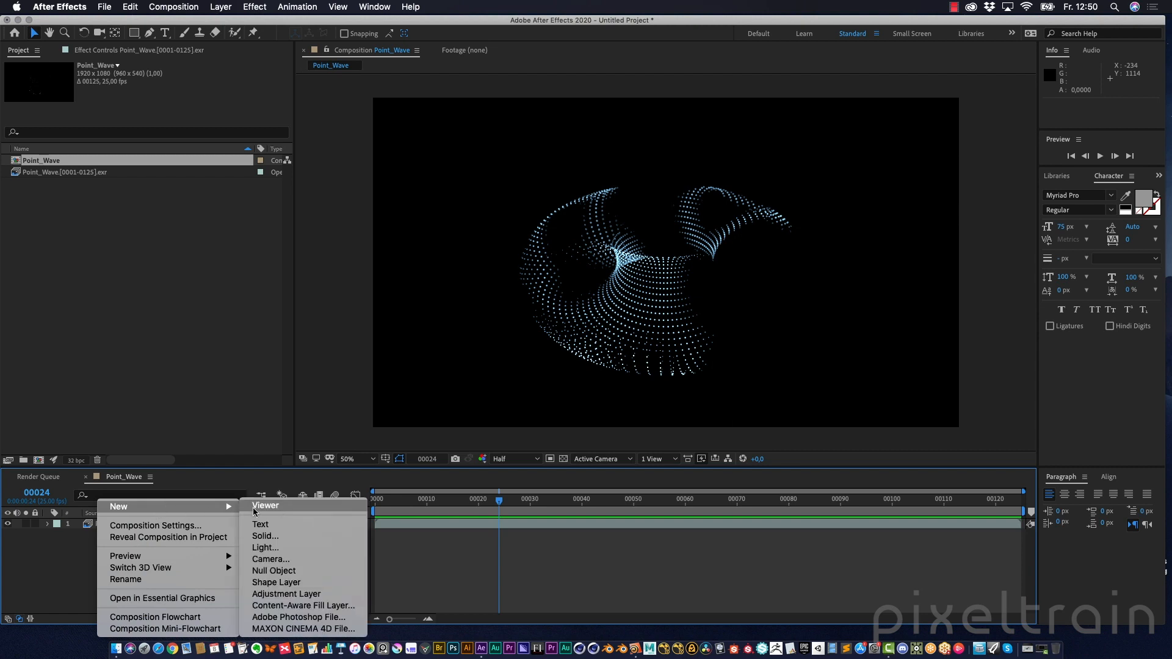
click(333, 594)
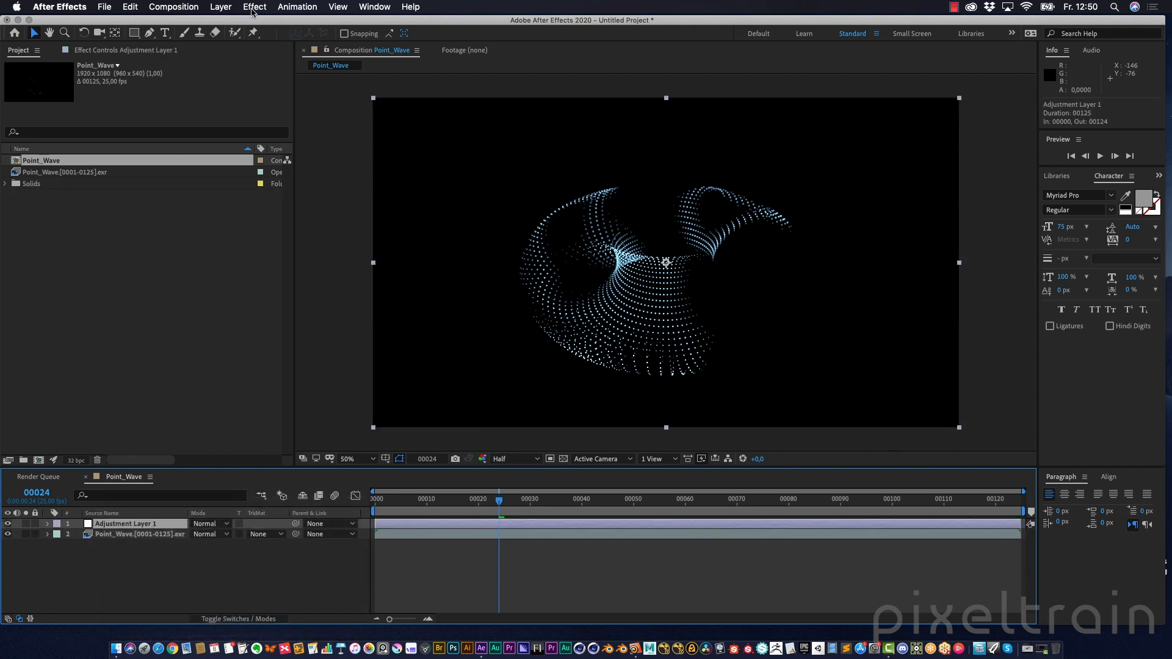
Apply the RG VFX Optical Glow effect to the adjustment layer
click(112, 52)
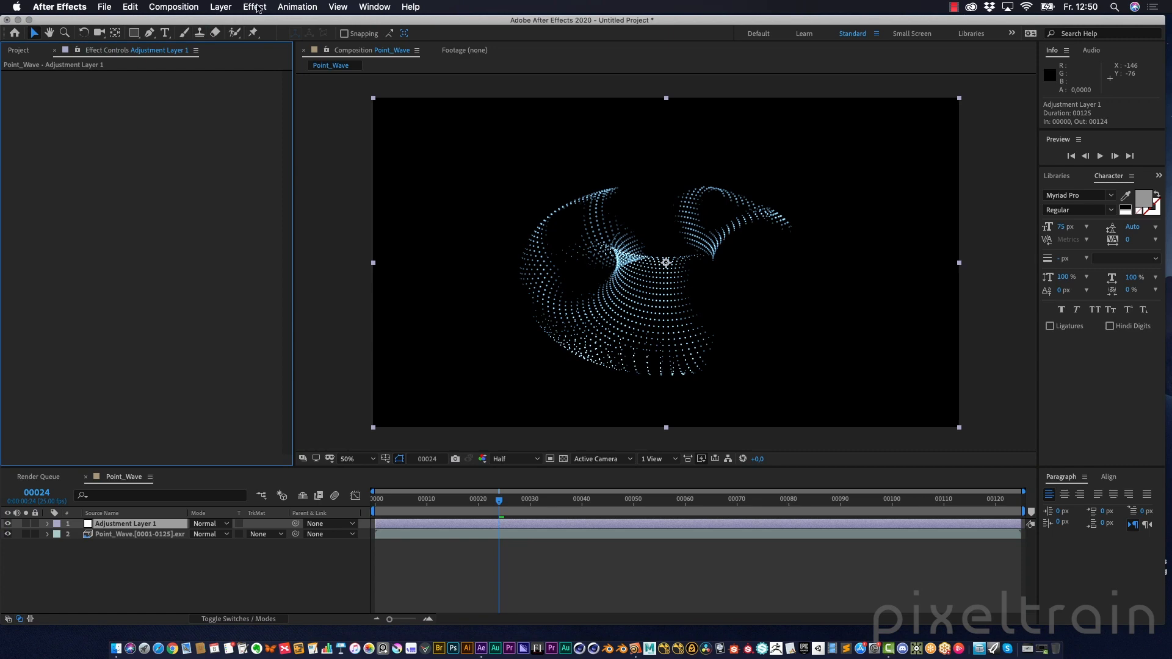
click(255, 6)
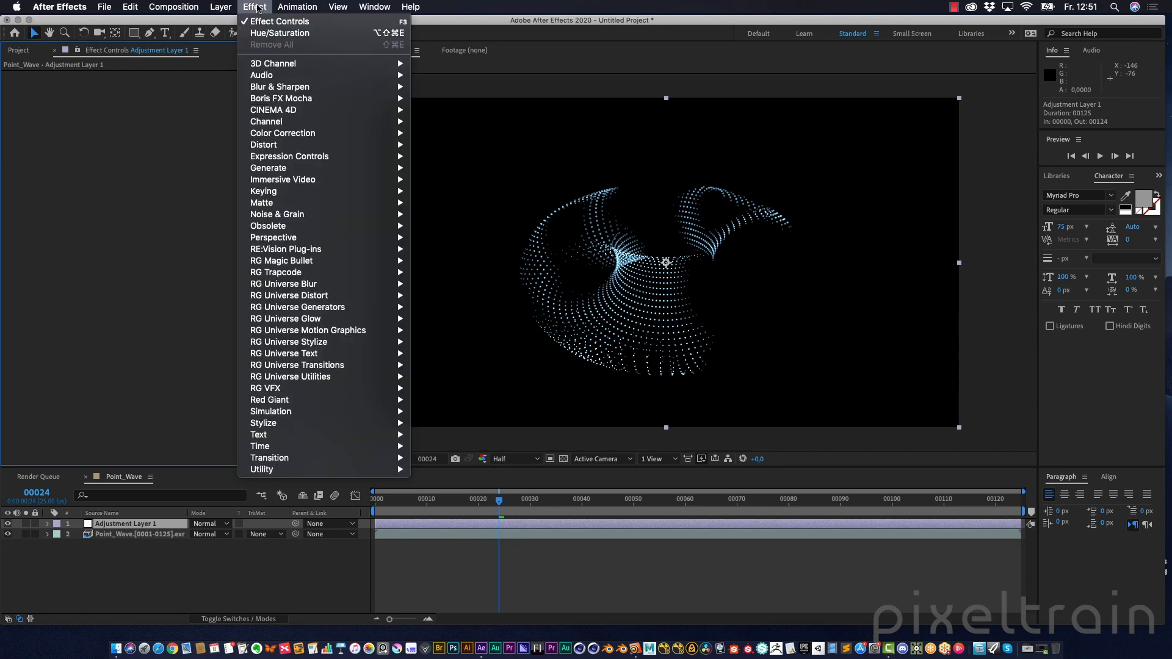
mouse_move(257, 390)
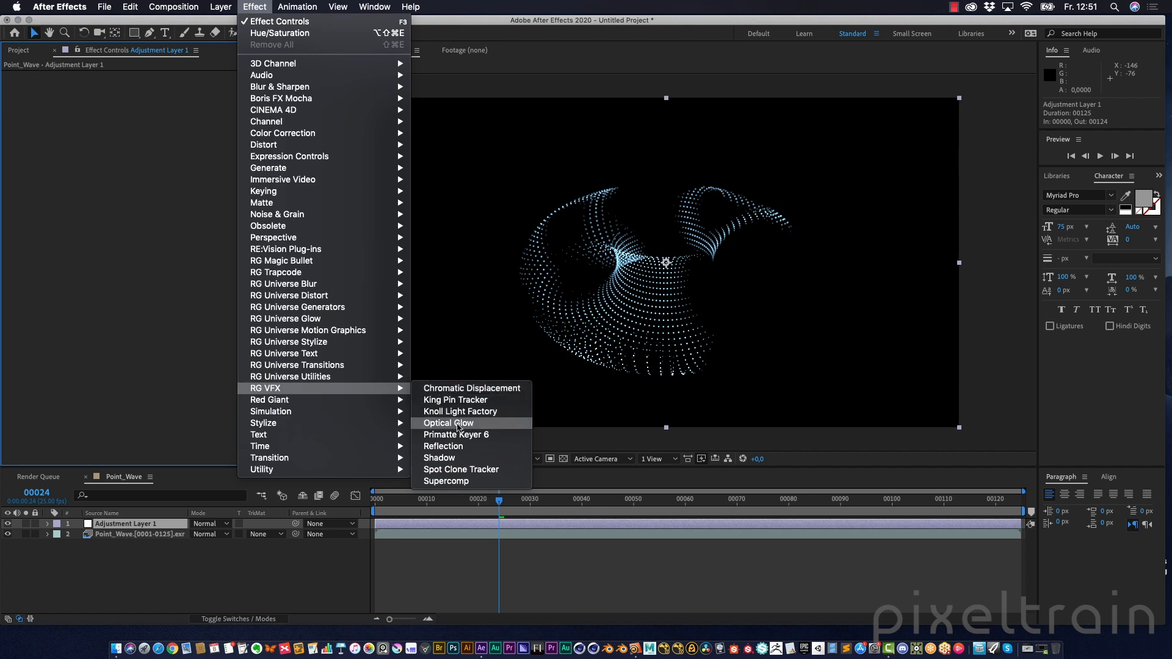
click(458, 424)
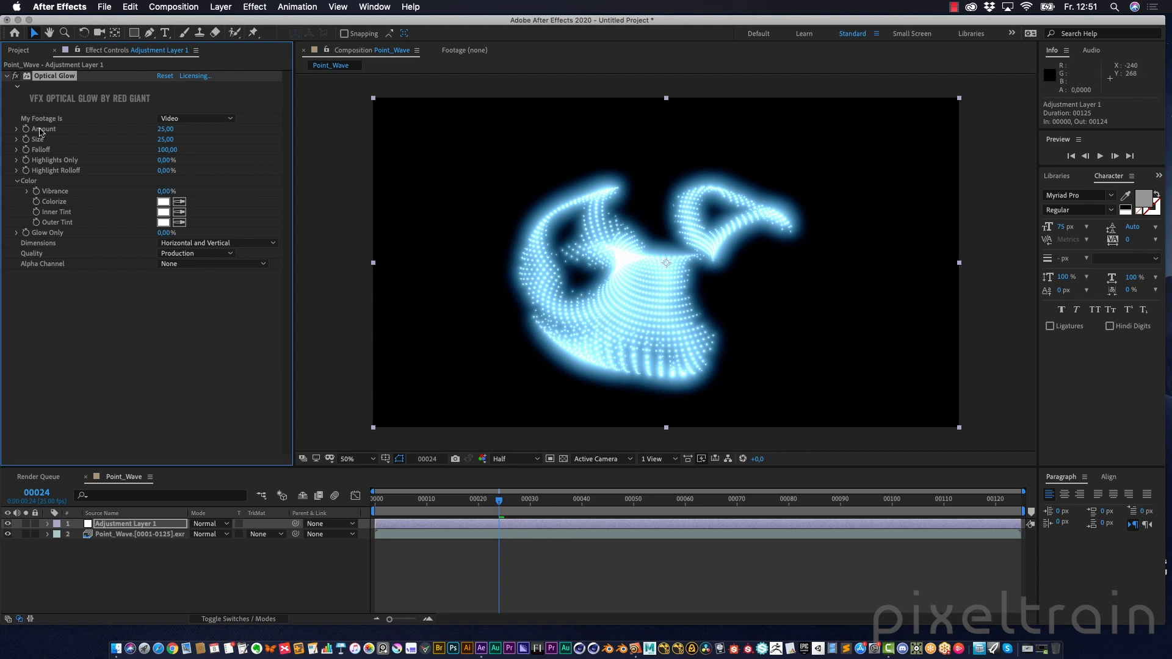
Set Optical Glow's footage type to Linear and reduce its Size to about 9.84
click(168, 119)
click(190, 152)
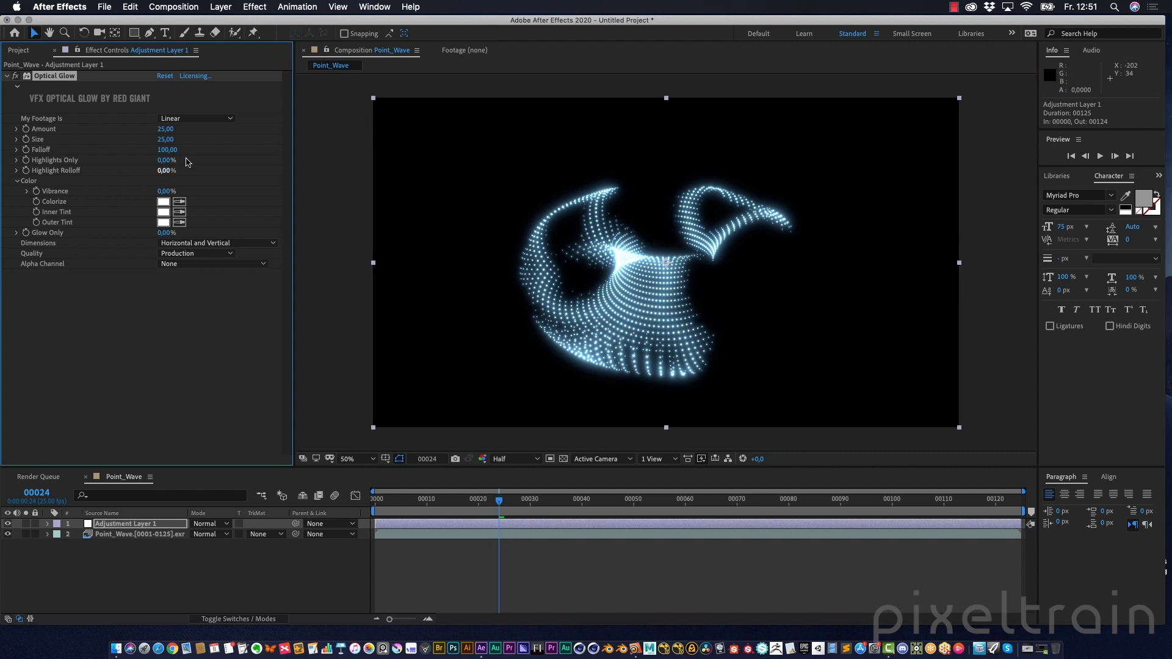
key(slash)
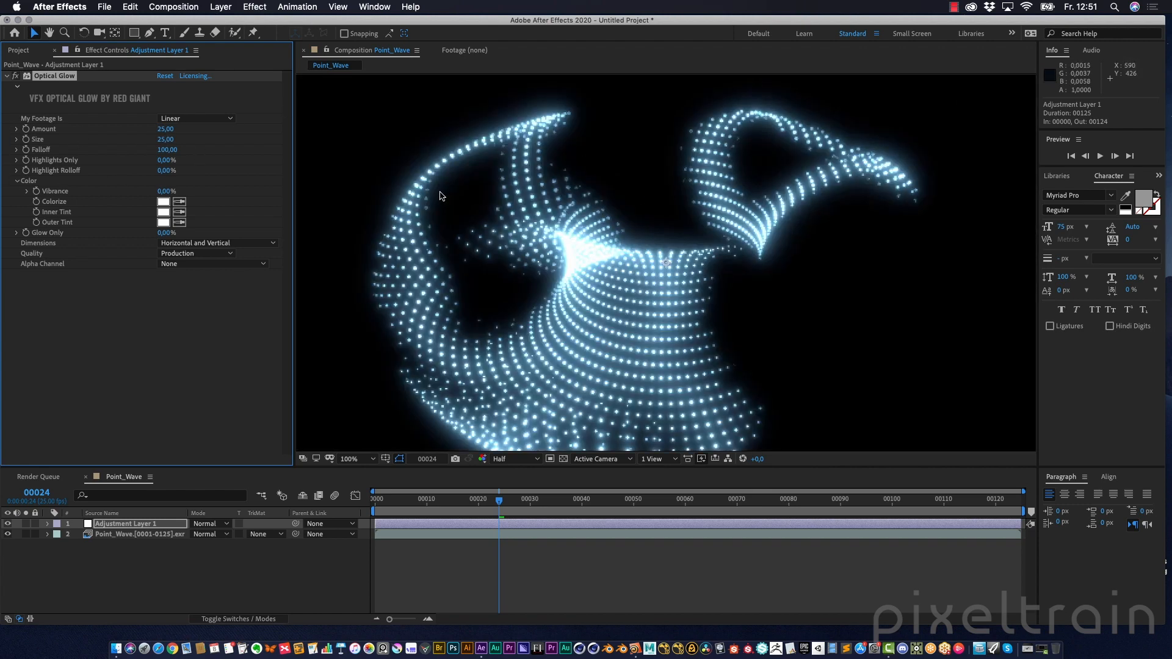
click(17, 140)
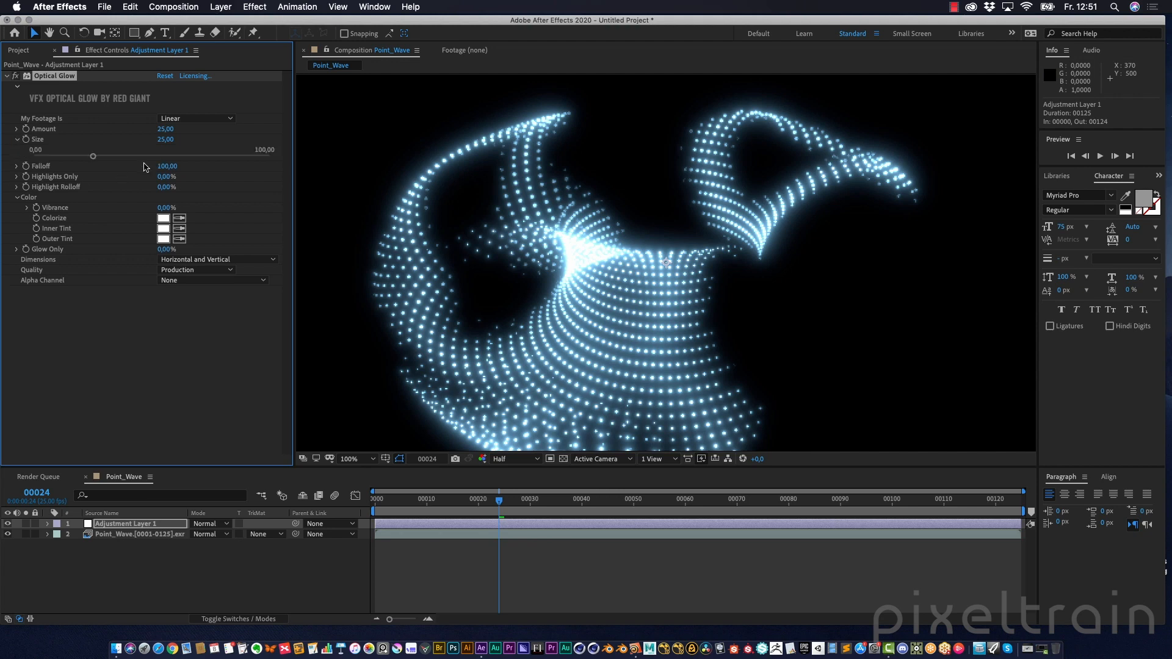
drag(91, 157, 56, 162)
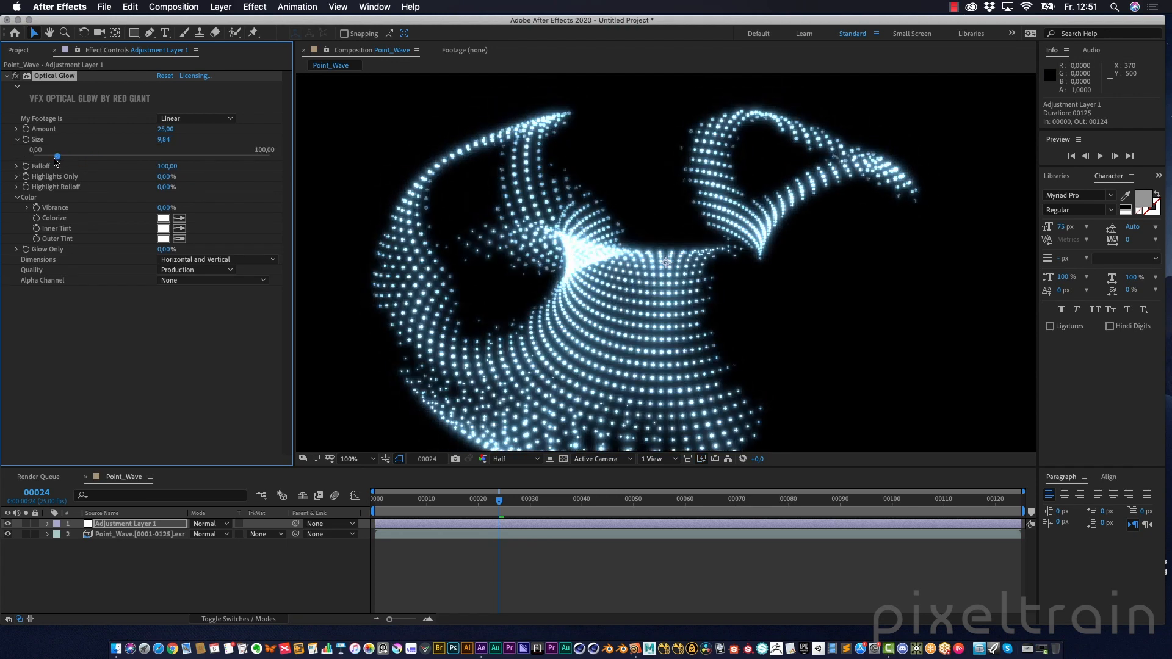
click(17, 140)
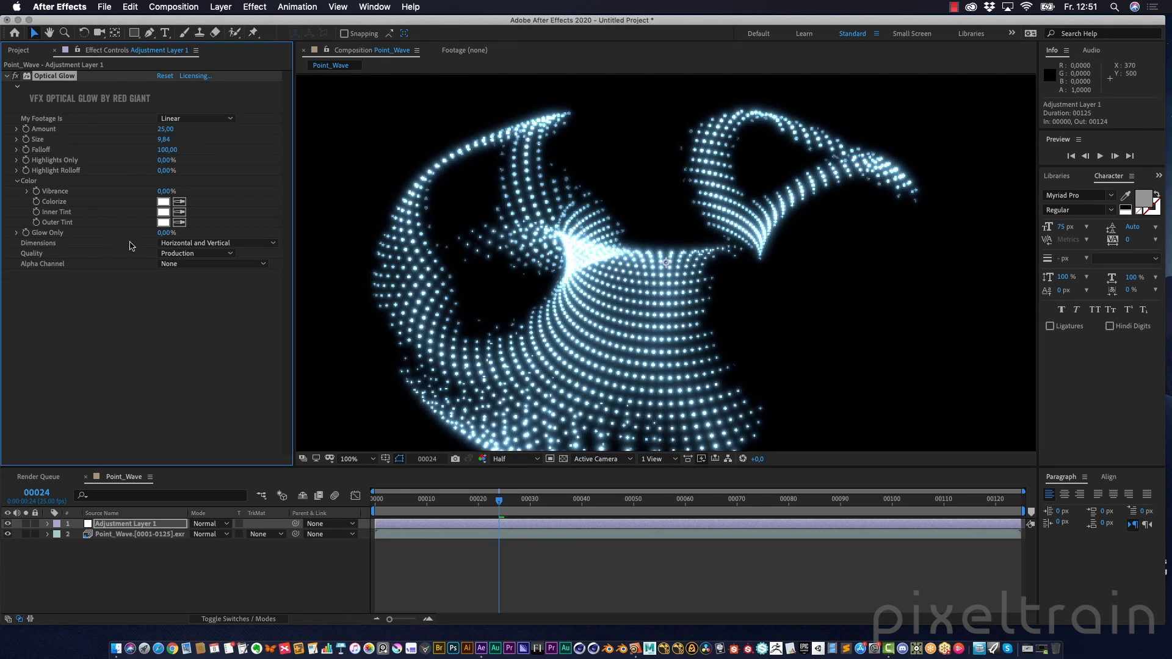
Set Optical Glow's Highlights Only to about 37% and Vibrance to about 62%
drag(203, 194, 176, 160)
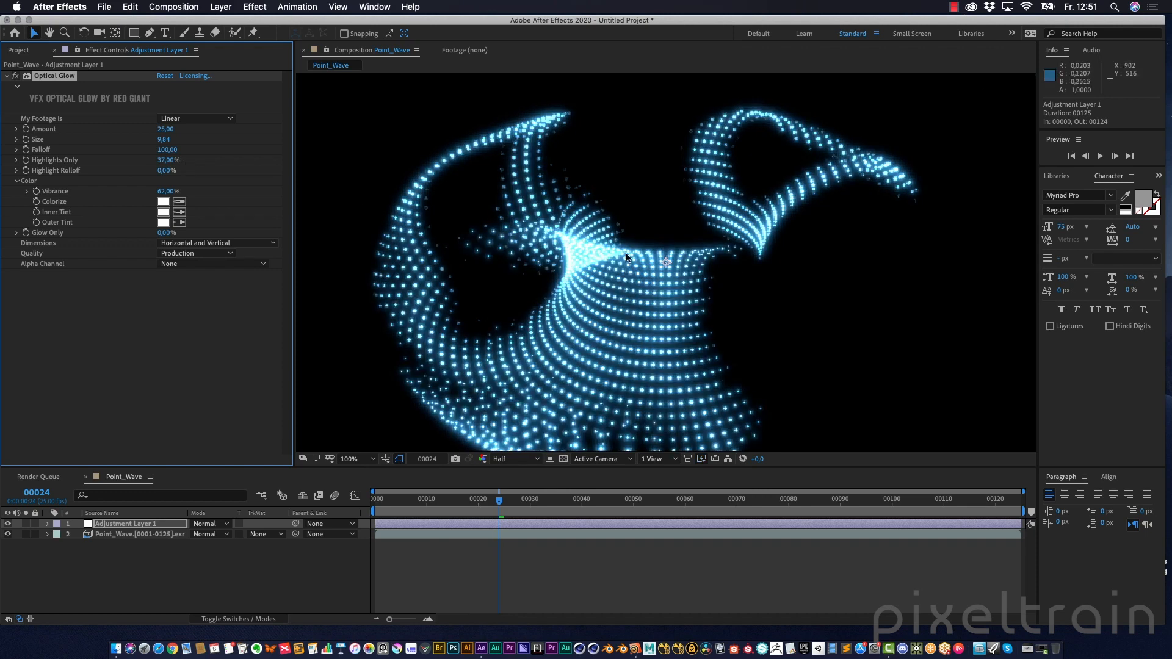
Raise Optical Glow's Highlights Only to about 42% and set its Colorize colour to 1F68A1
drag(168, 166, 168, 160)
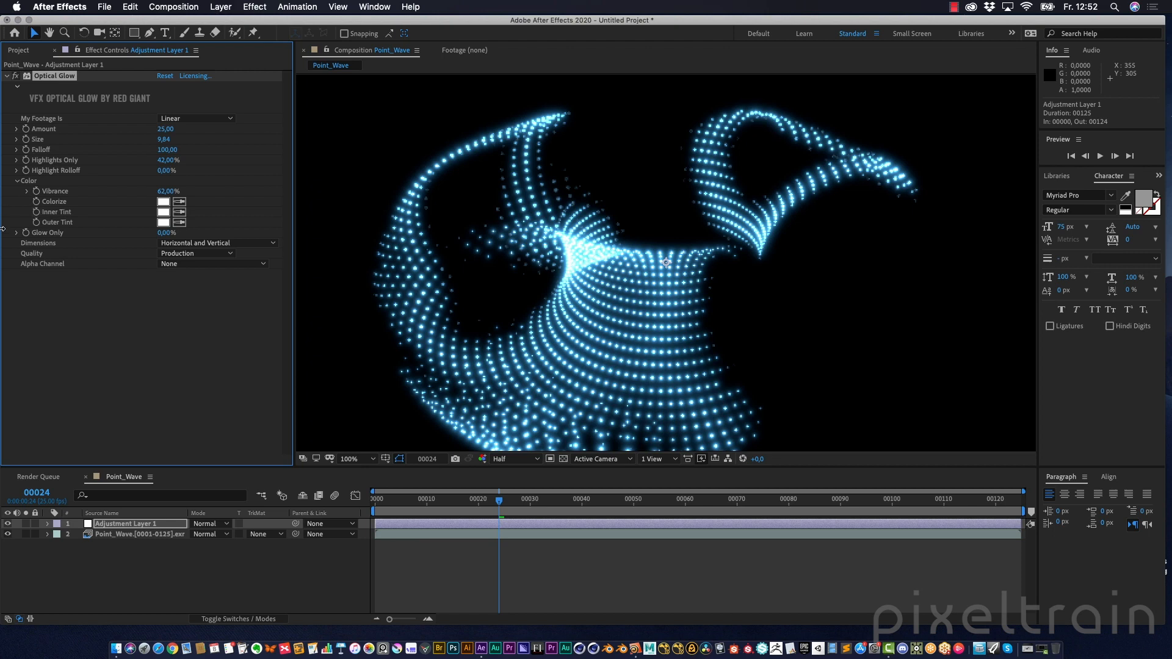
click(163, 202)
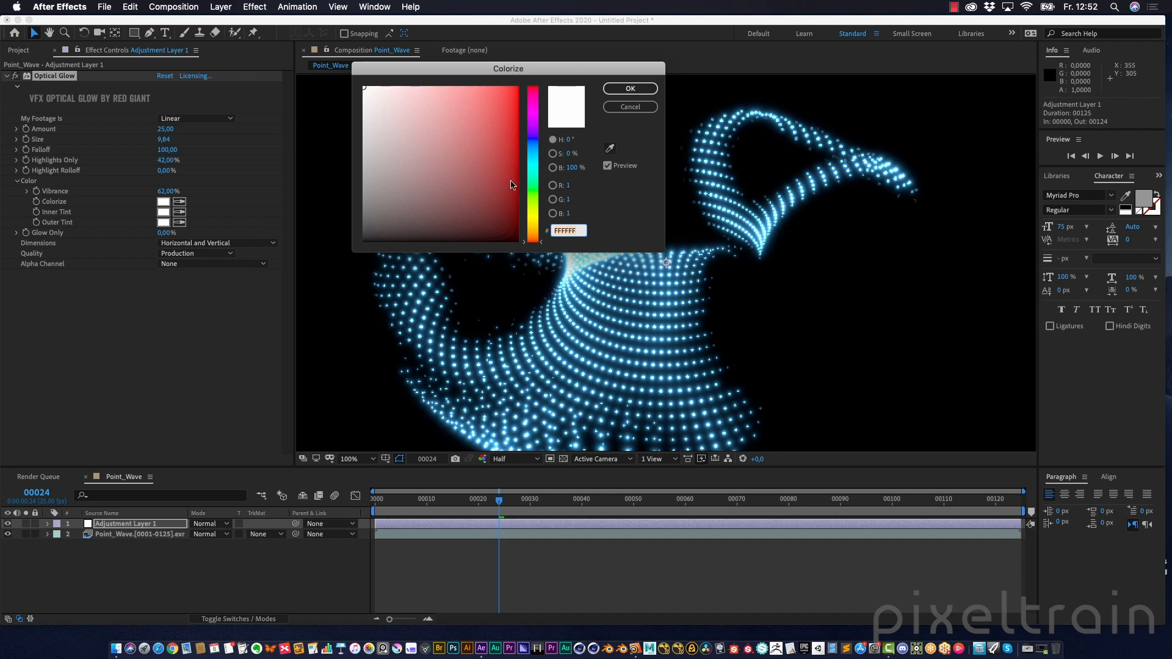
drag(536, 197, 539, 155)
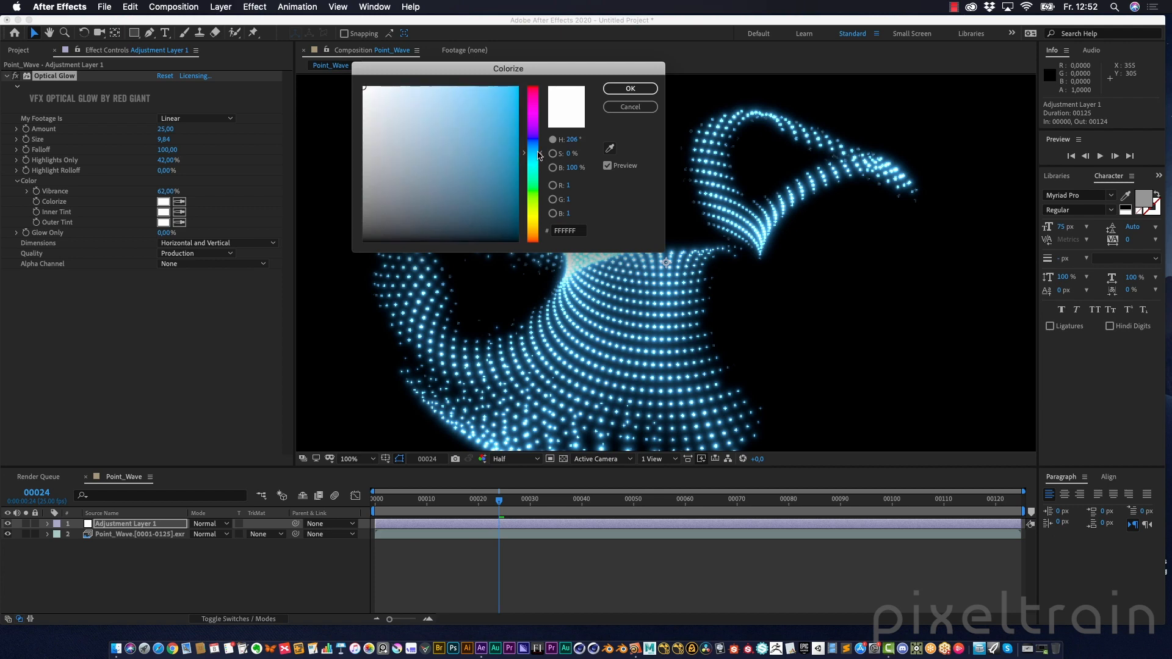
mouse_move(466, 156)
mouse_down()
mouse_move(488, 122)
mouse_move(489, 149)
mouse_move(513, 159)
mouse_move(517, 184)
mouse_move(476, 130)
mouse_move(442, 139)
mouse_move(488, 144)
mouse_up()
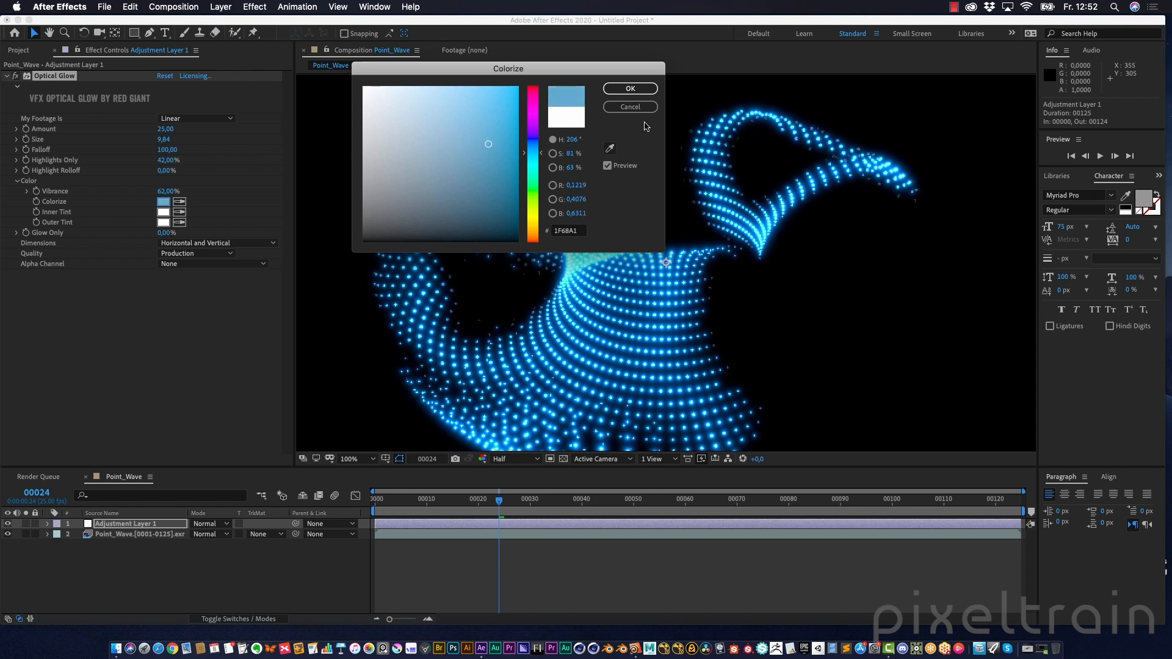
click(630, 88)
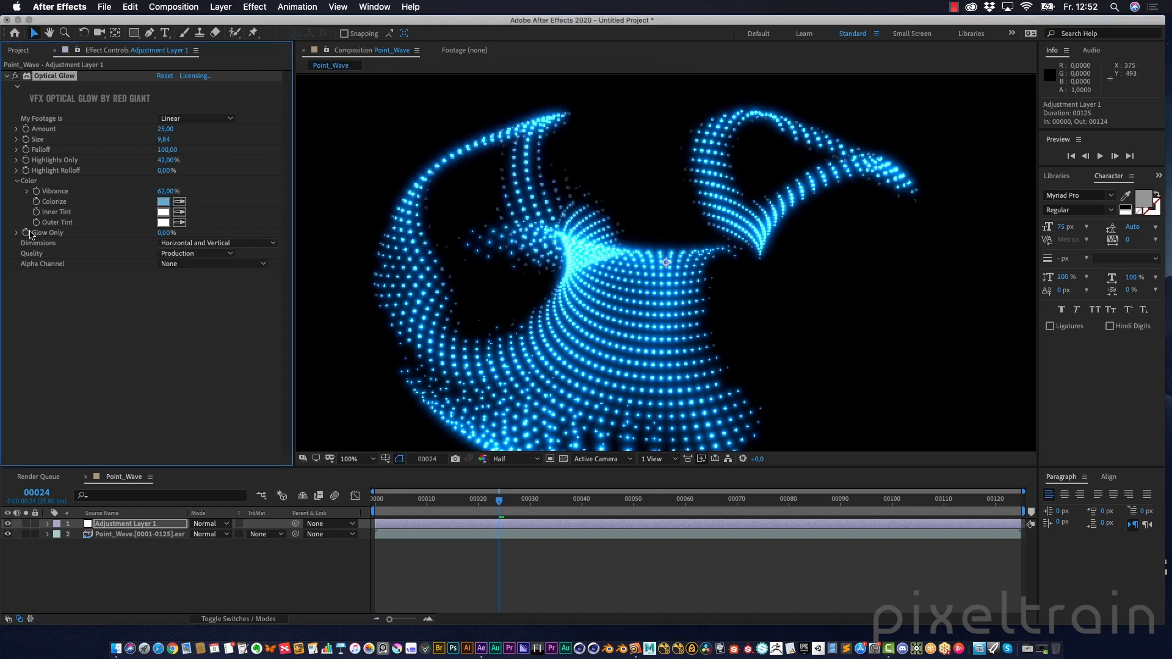
Set Optical Glow's Outer Tint colour to an orange, FB5D00
click(163, 222)
click(537, 207)
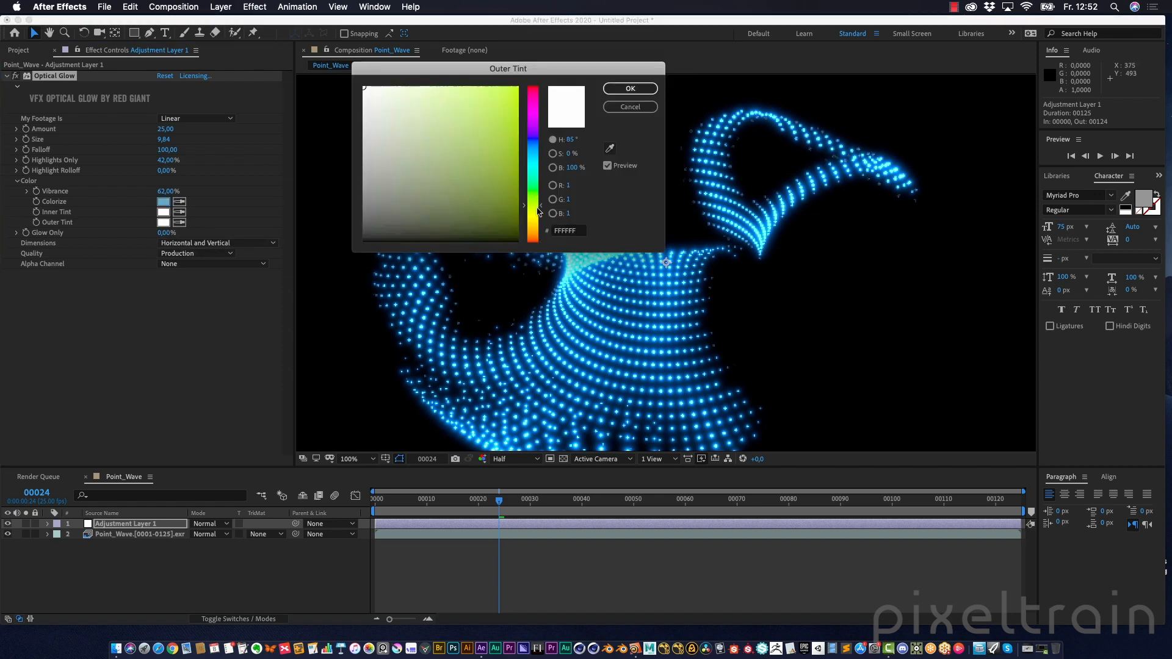
drag(537, 208, 536, 226)
drag(496, 163, 518, 89)
click(539, 234)
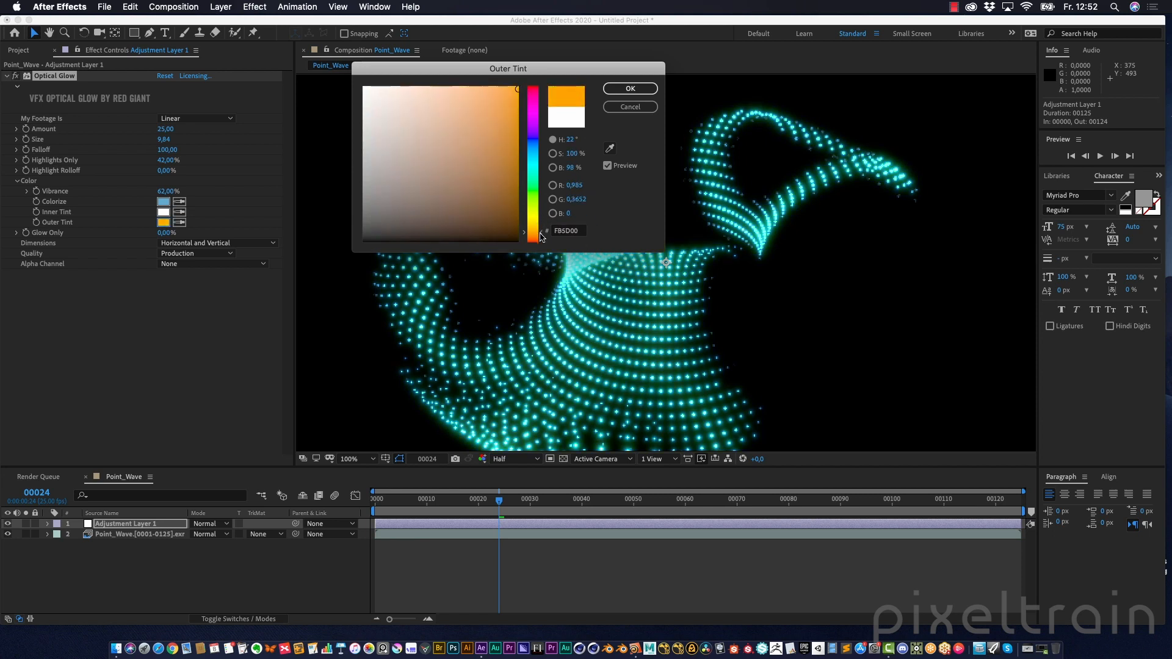
click(541, 235)
click(628, 89)
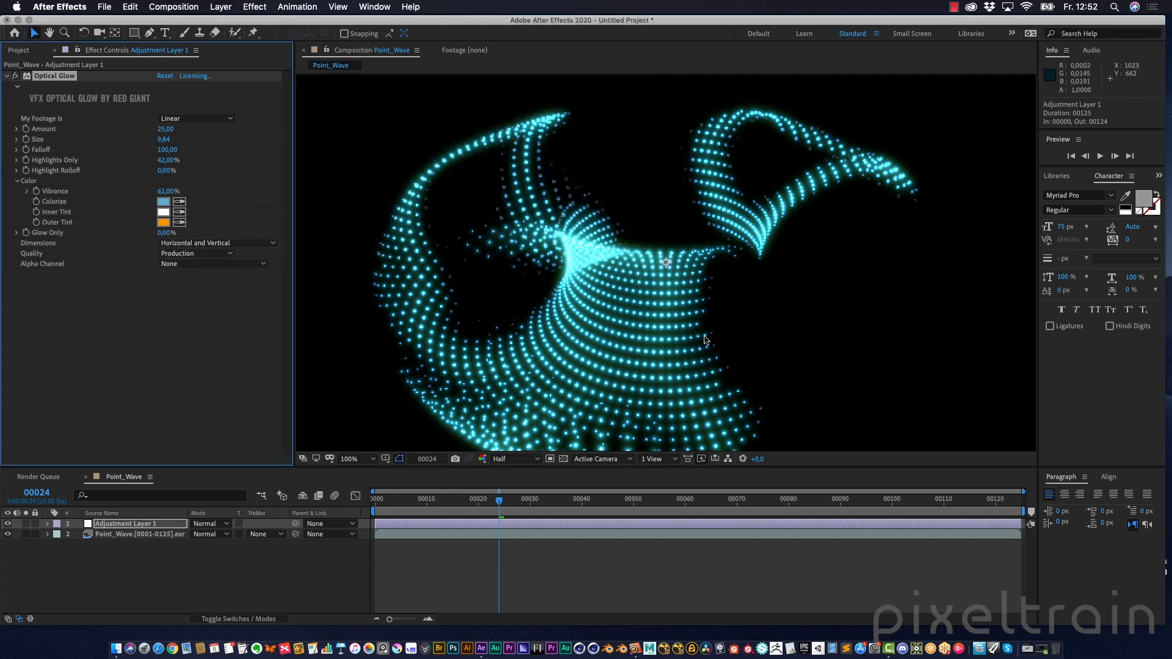
Apply the Trapcode Starglow effect to the adjustment layer
scroll(705, 338, down, 1)
drag(452, 500, 489, 507)
click(89, 360)
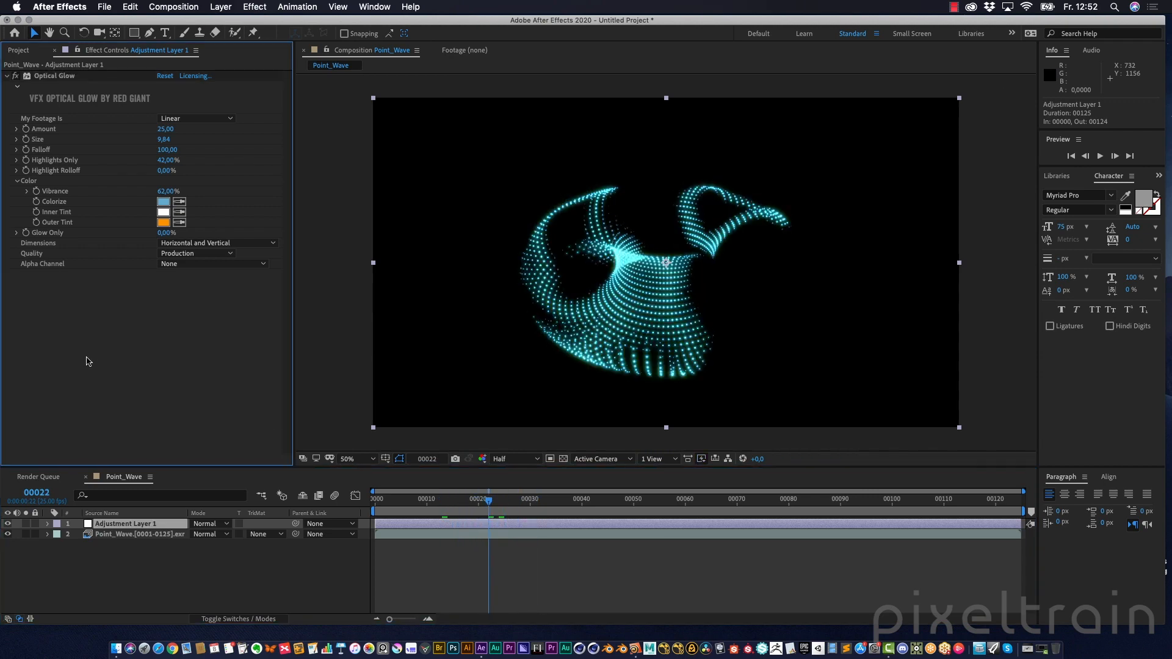
right_click(92, 360)
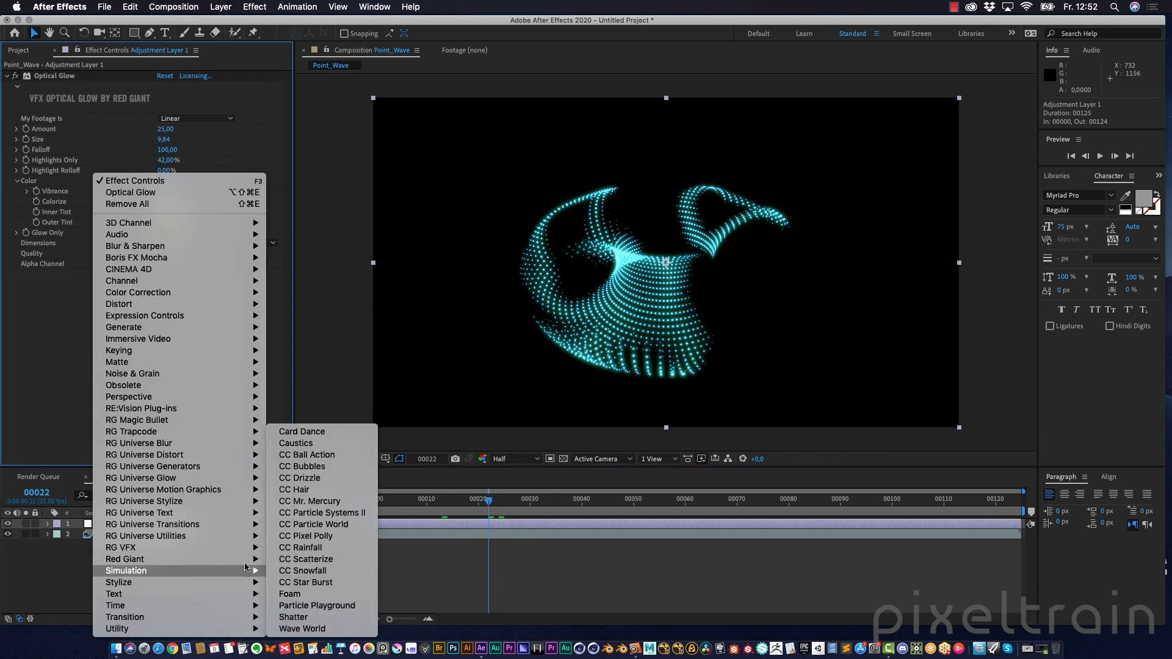
mouse_move(254, 431)
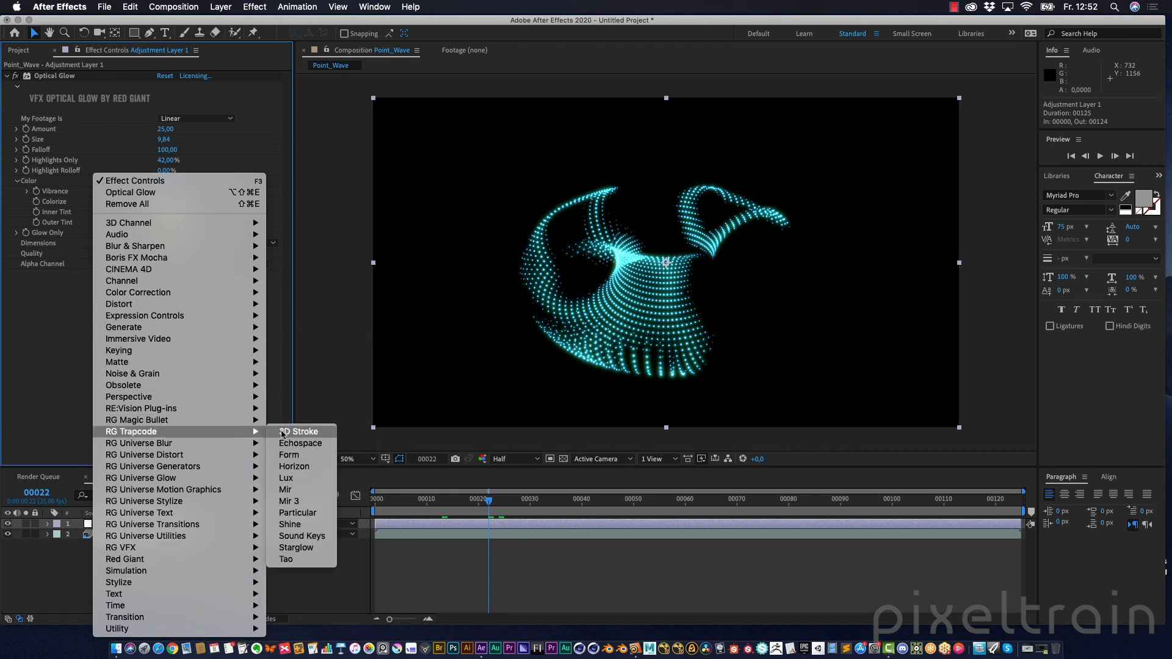
click(318, 548)
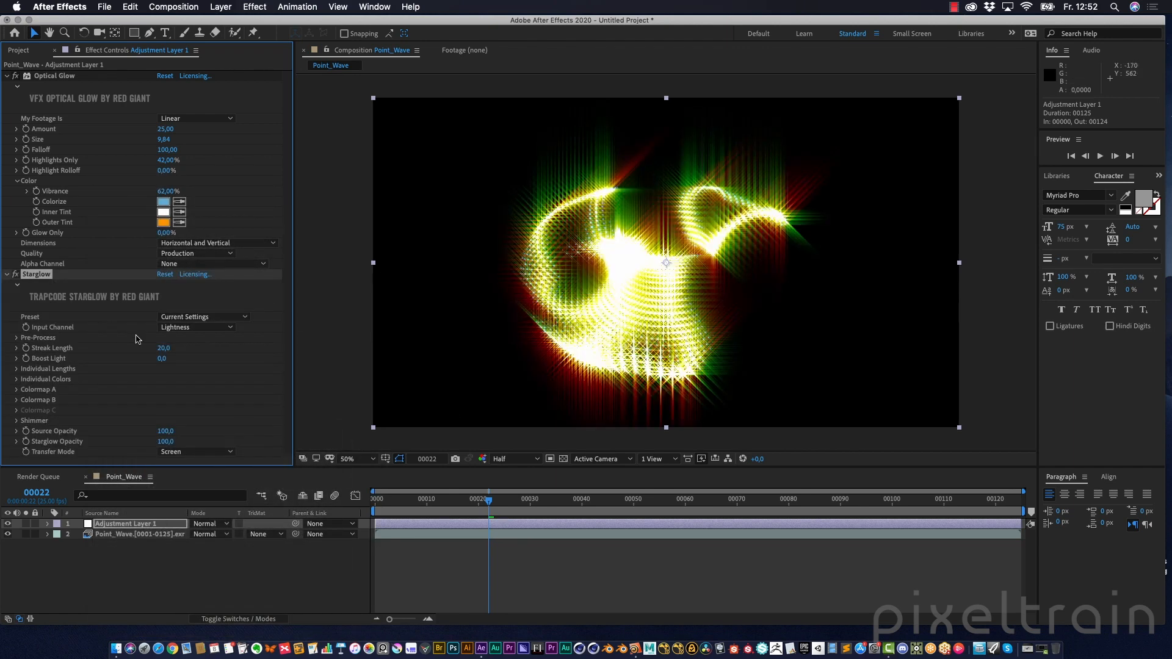
Choose the HVD Prism preset for Starglow
click(17, 348)
drag(50, 365, 36, 366)
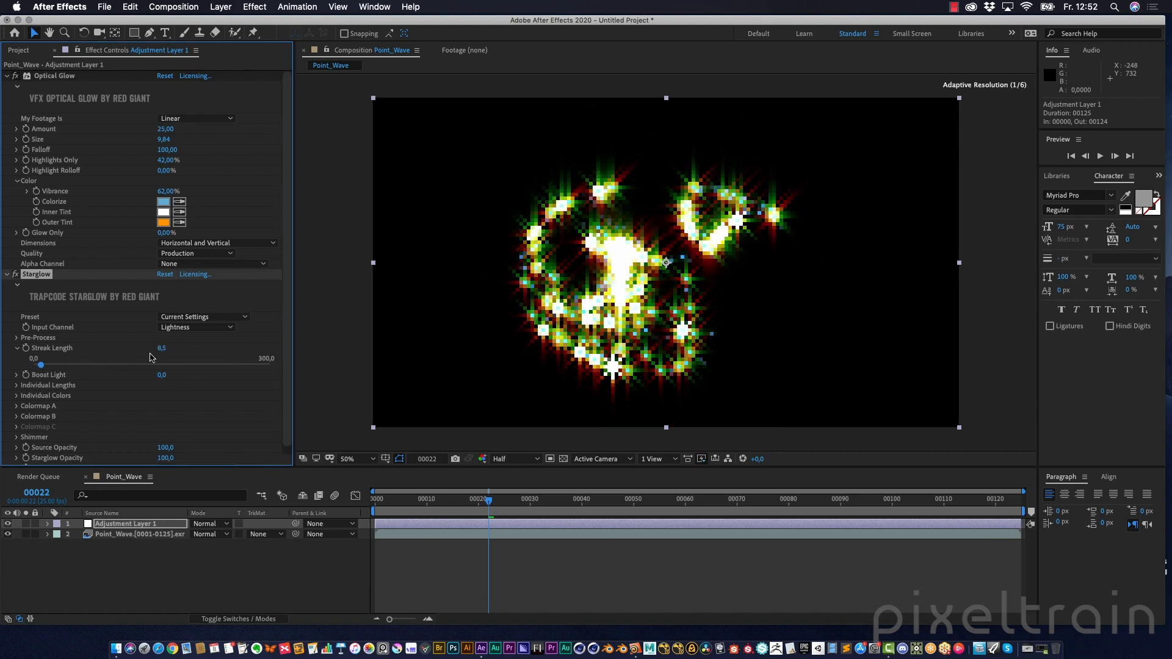
click(211, 317)
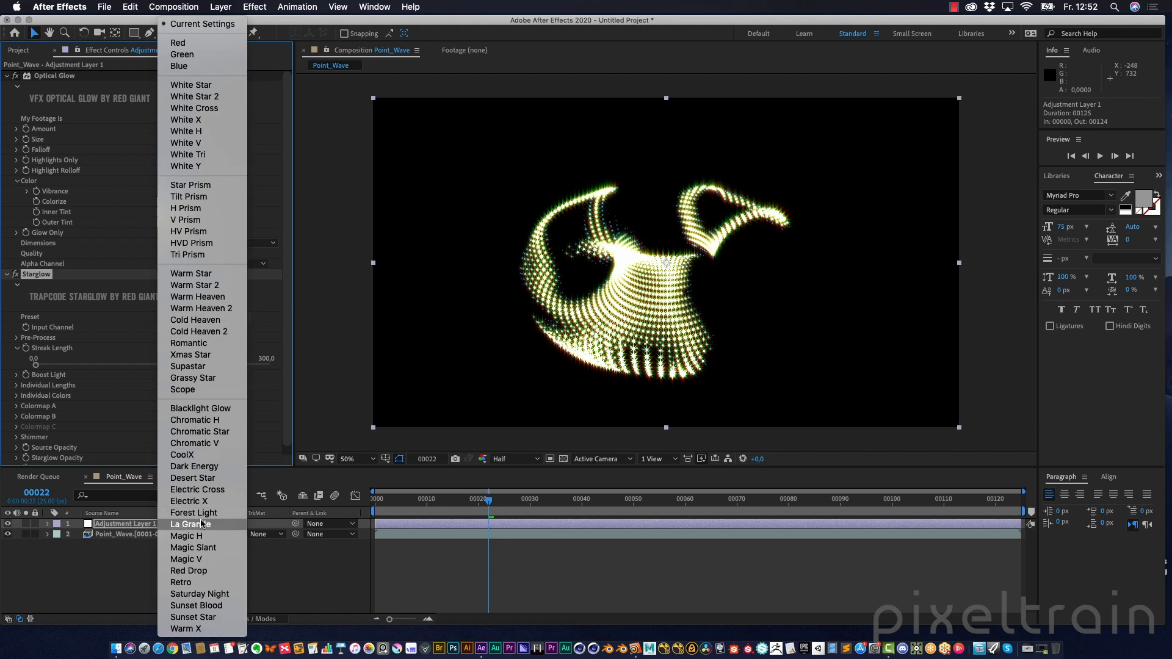
click(196, 243)
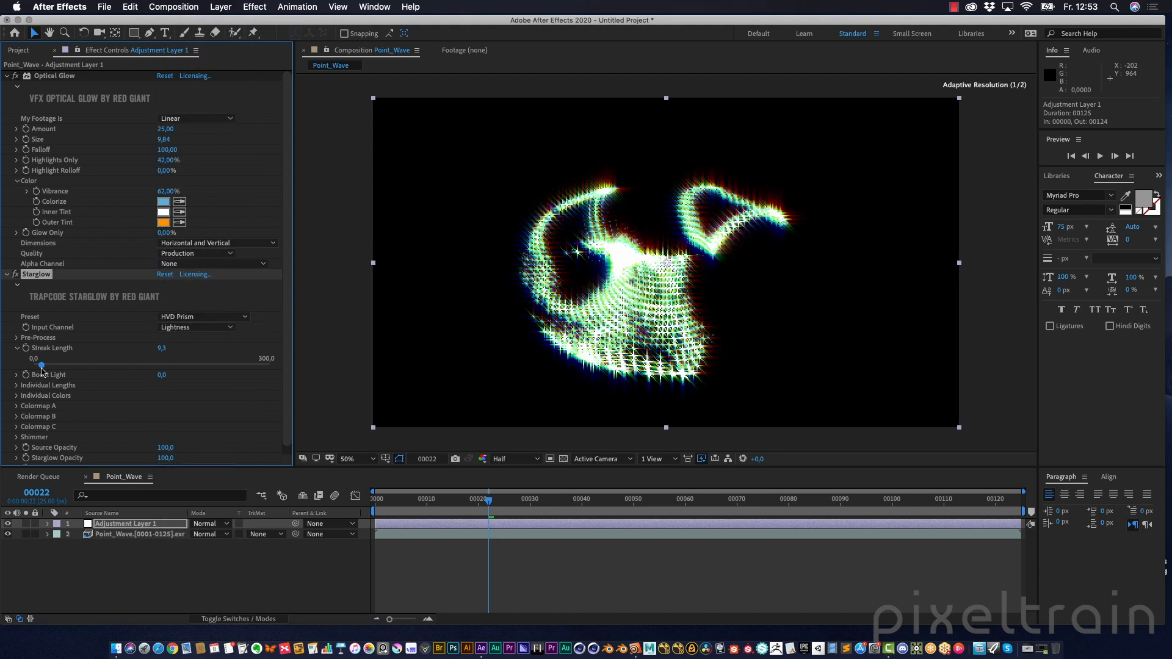
Set Starglow's Streak Length to 2
click(164, 348)
text(2)
key(Return)
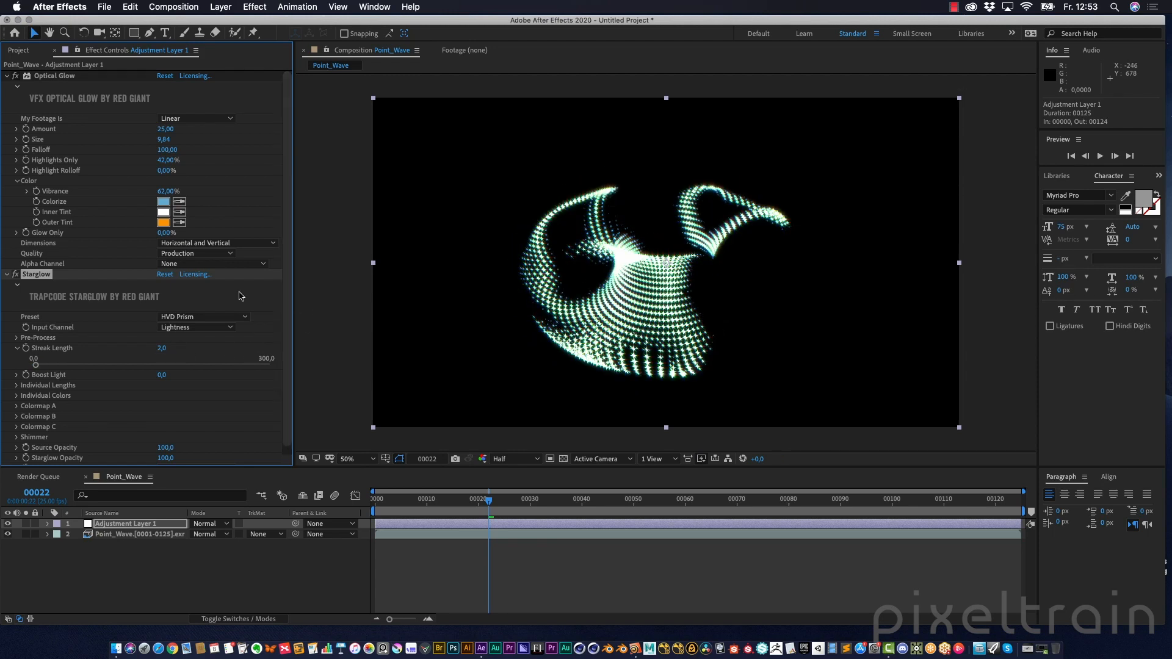
Set Starglow's Boost Light to about 3.8 and its Starglow Opacity to about 7
scroll(240, 296, down, 1)
drag(161, 367, 196, 368)
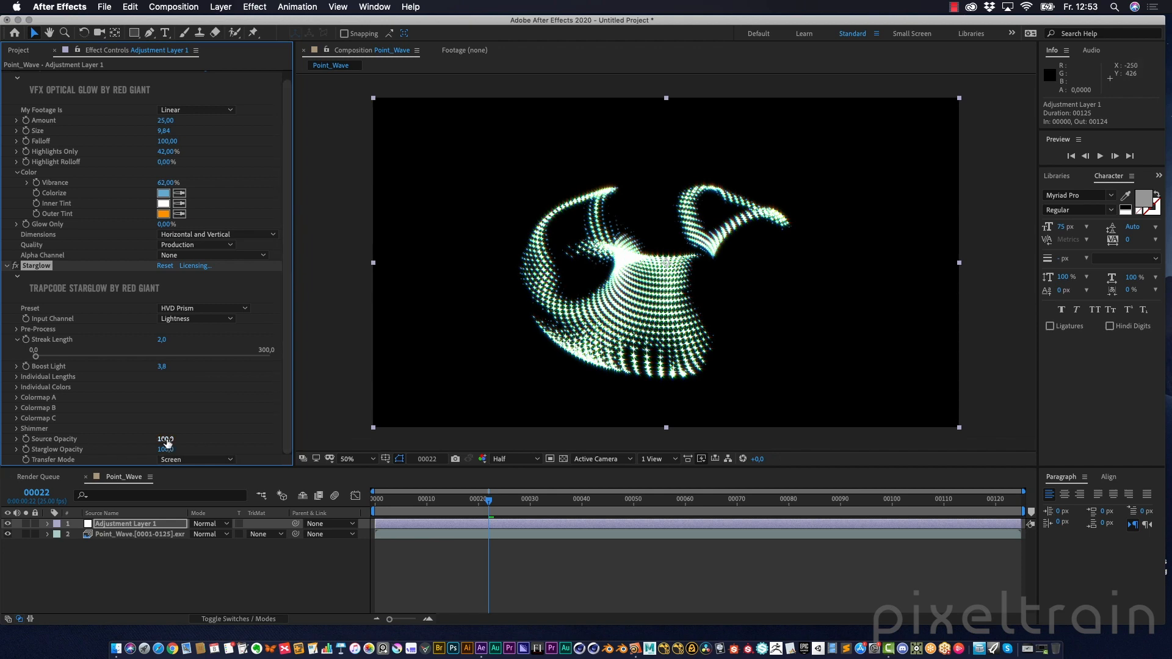
drag(158, 457, 111, 454)
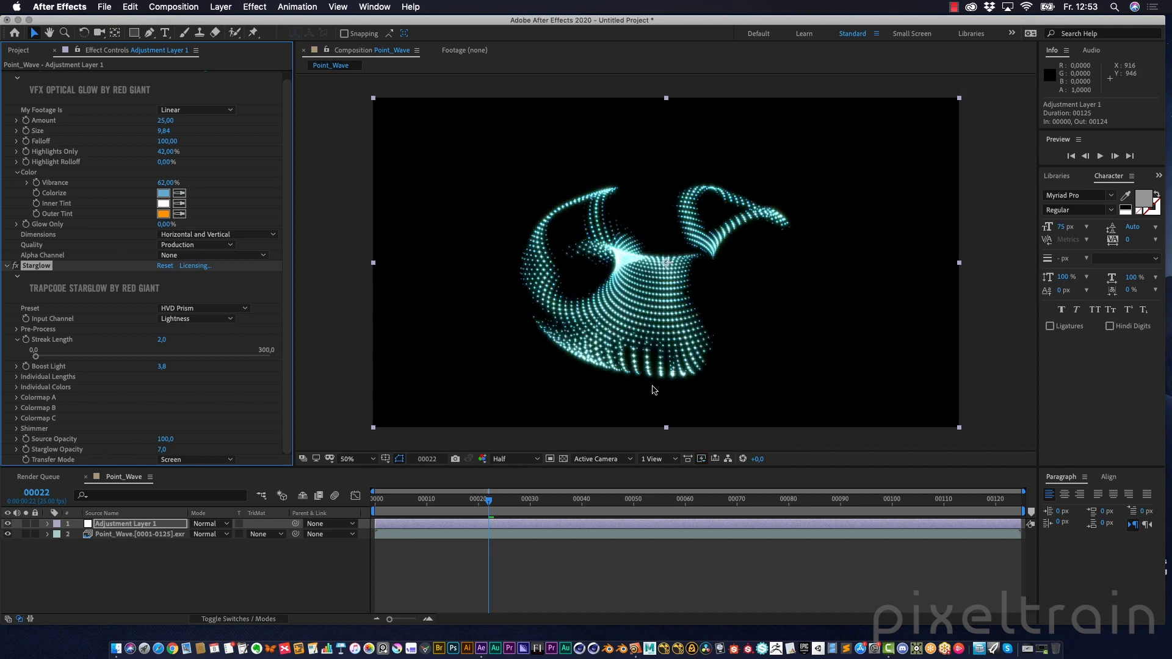
Collapse both effects and scrub through earlier frames to review the combined glow
key(slash)
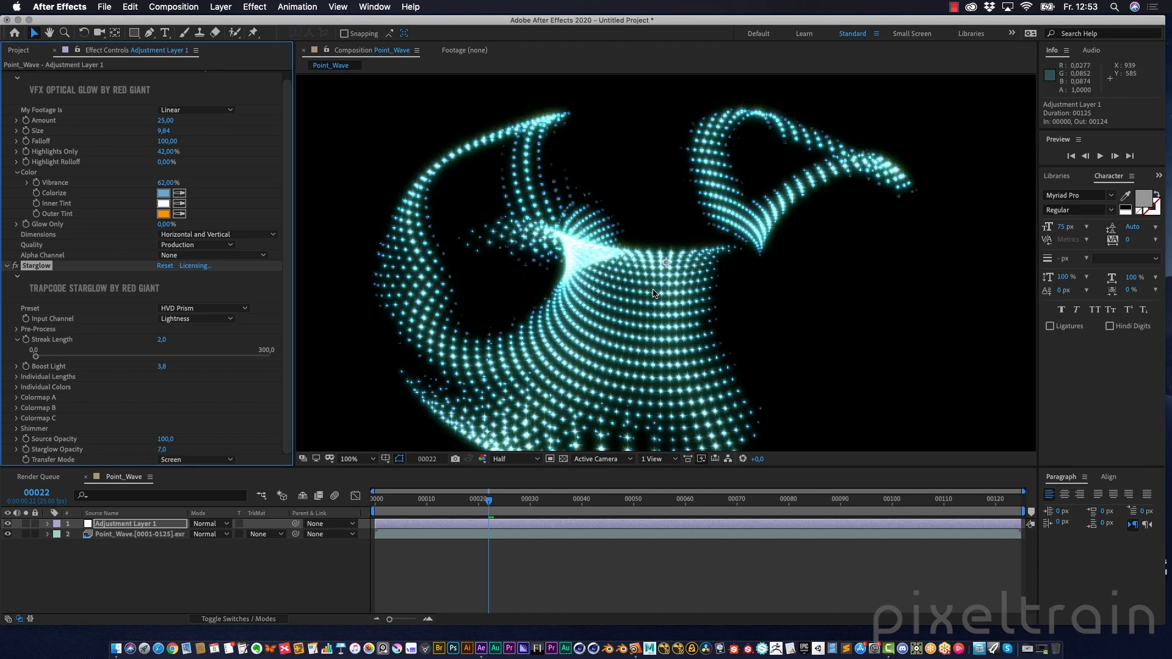
drag(488, 499, 450, 487)
click(7, 266)
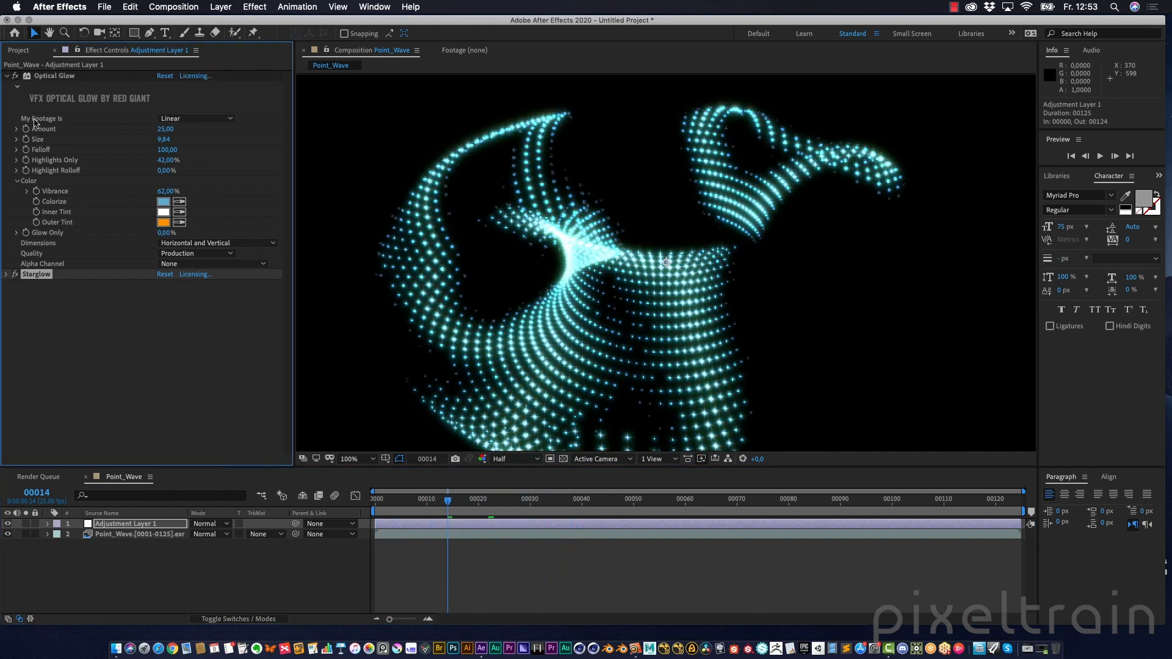
click(7, 75)
key(comma)
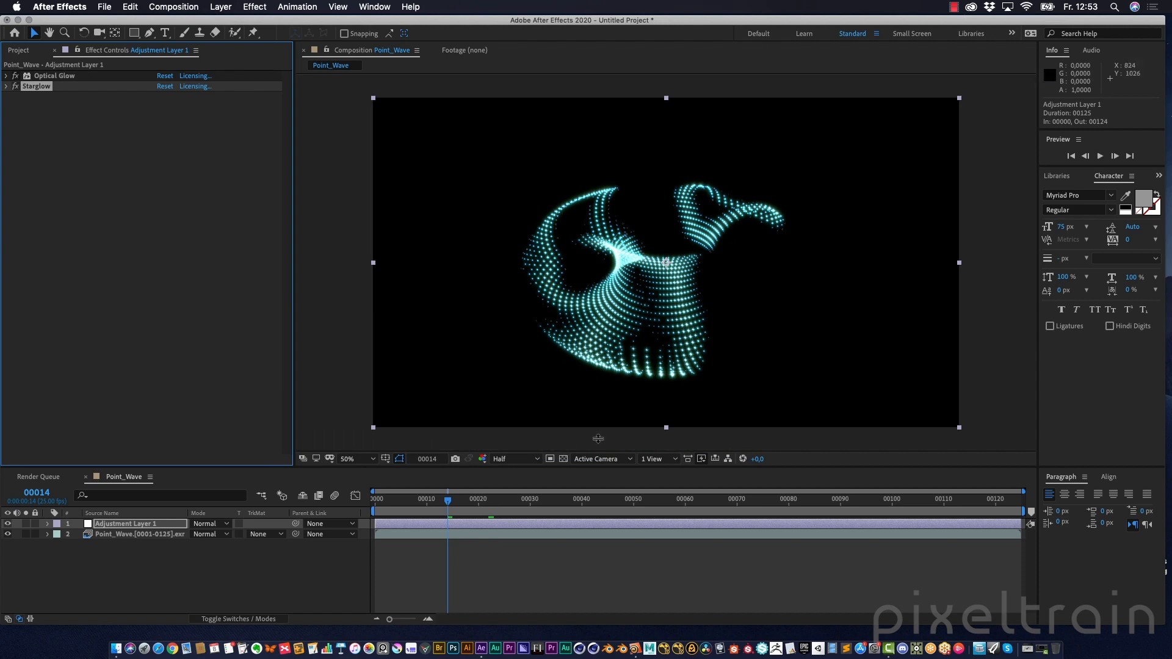
drag(513, 503, 421, 499)
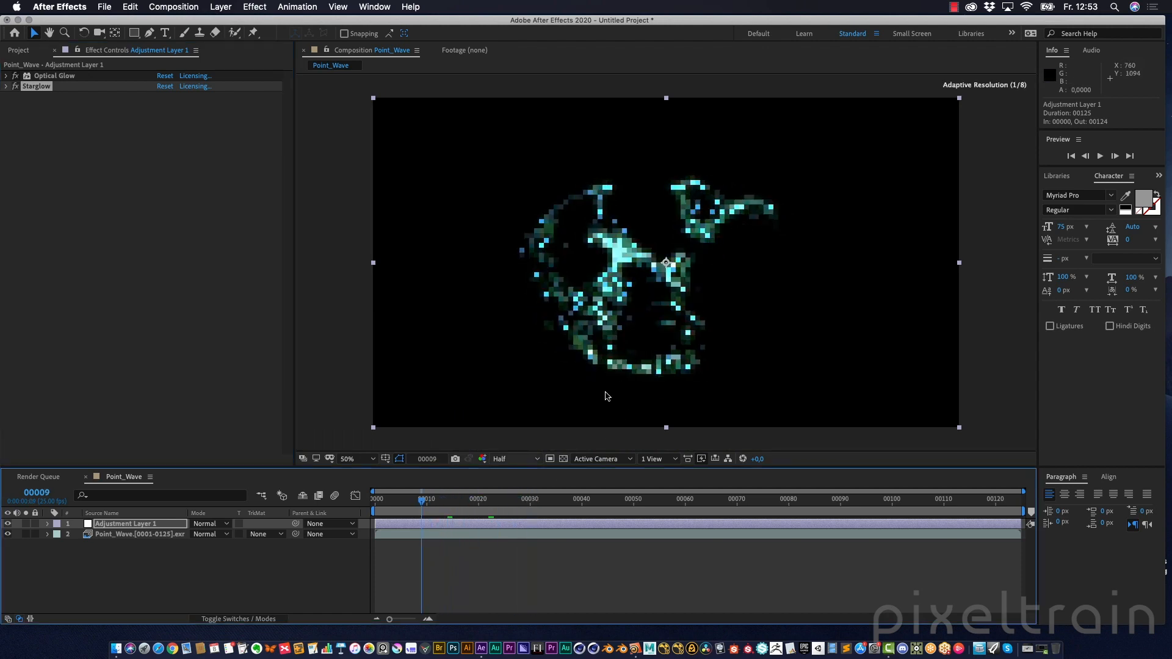
key(period)
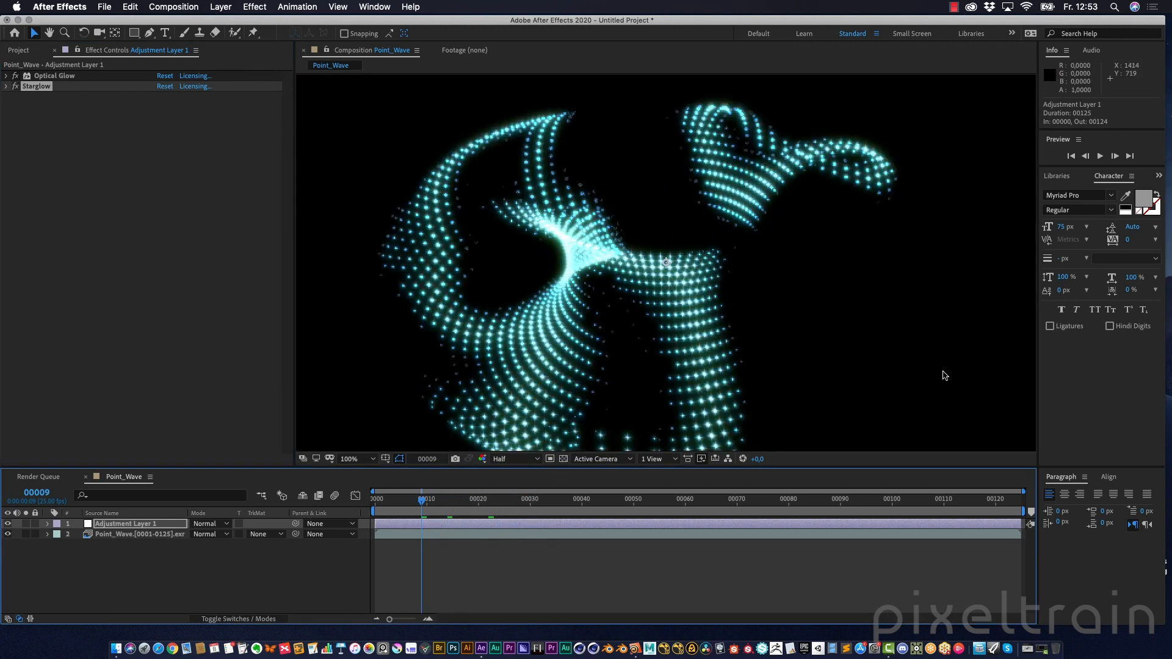
key(comma)
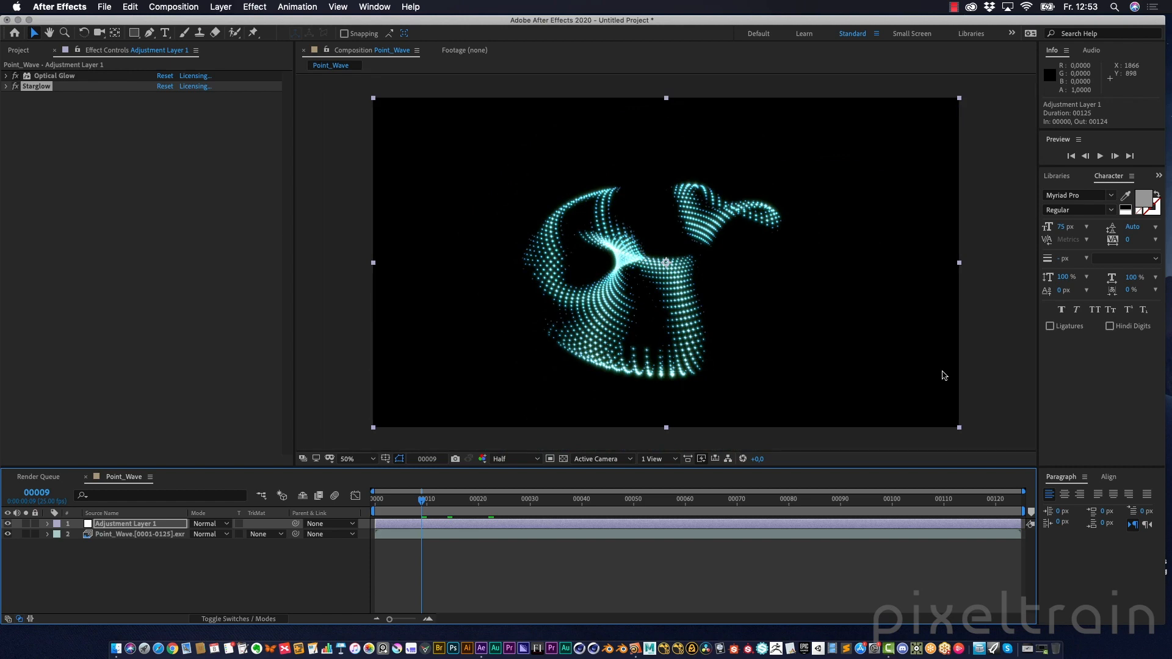
click(991, 372)
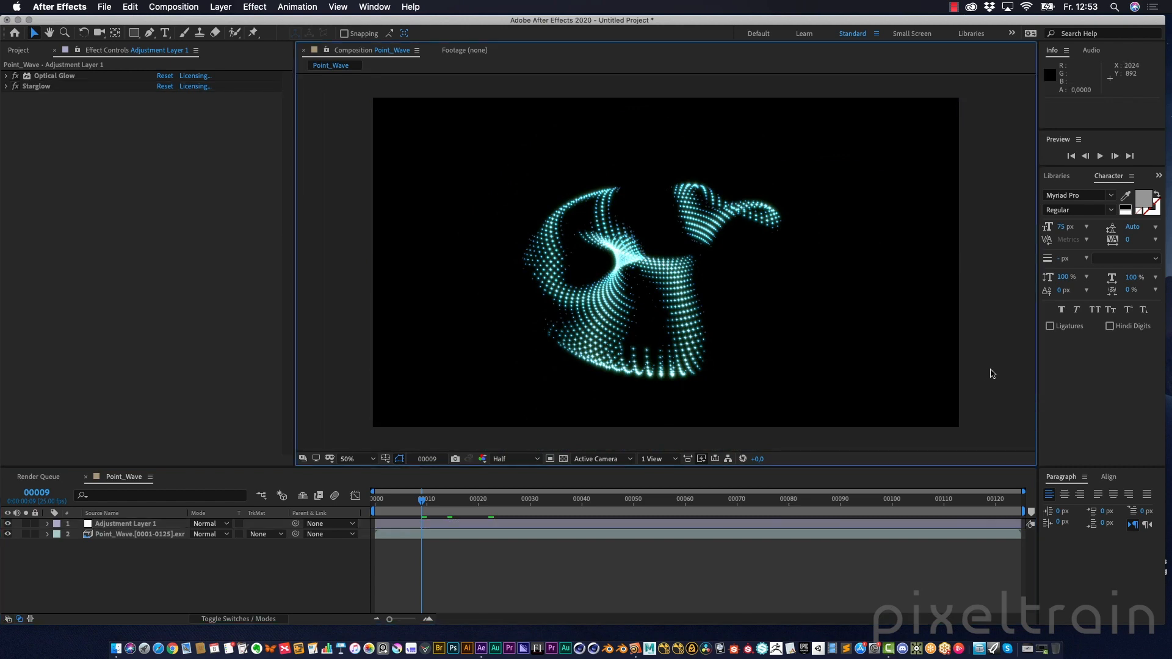